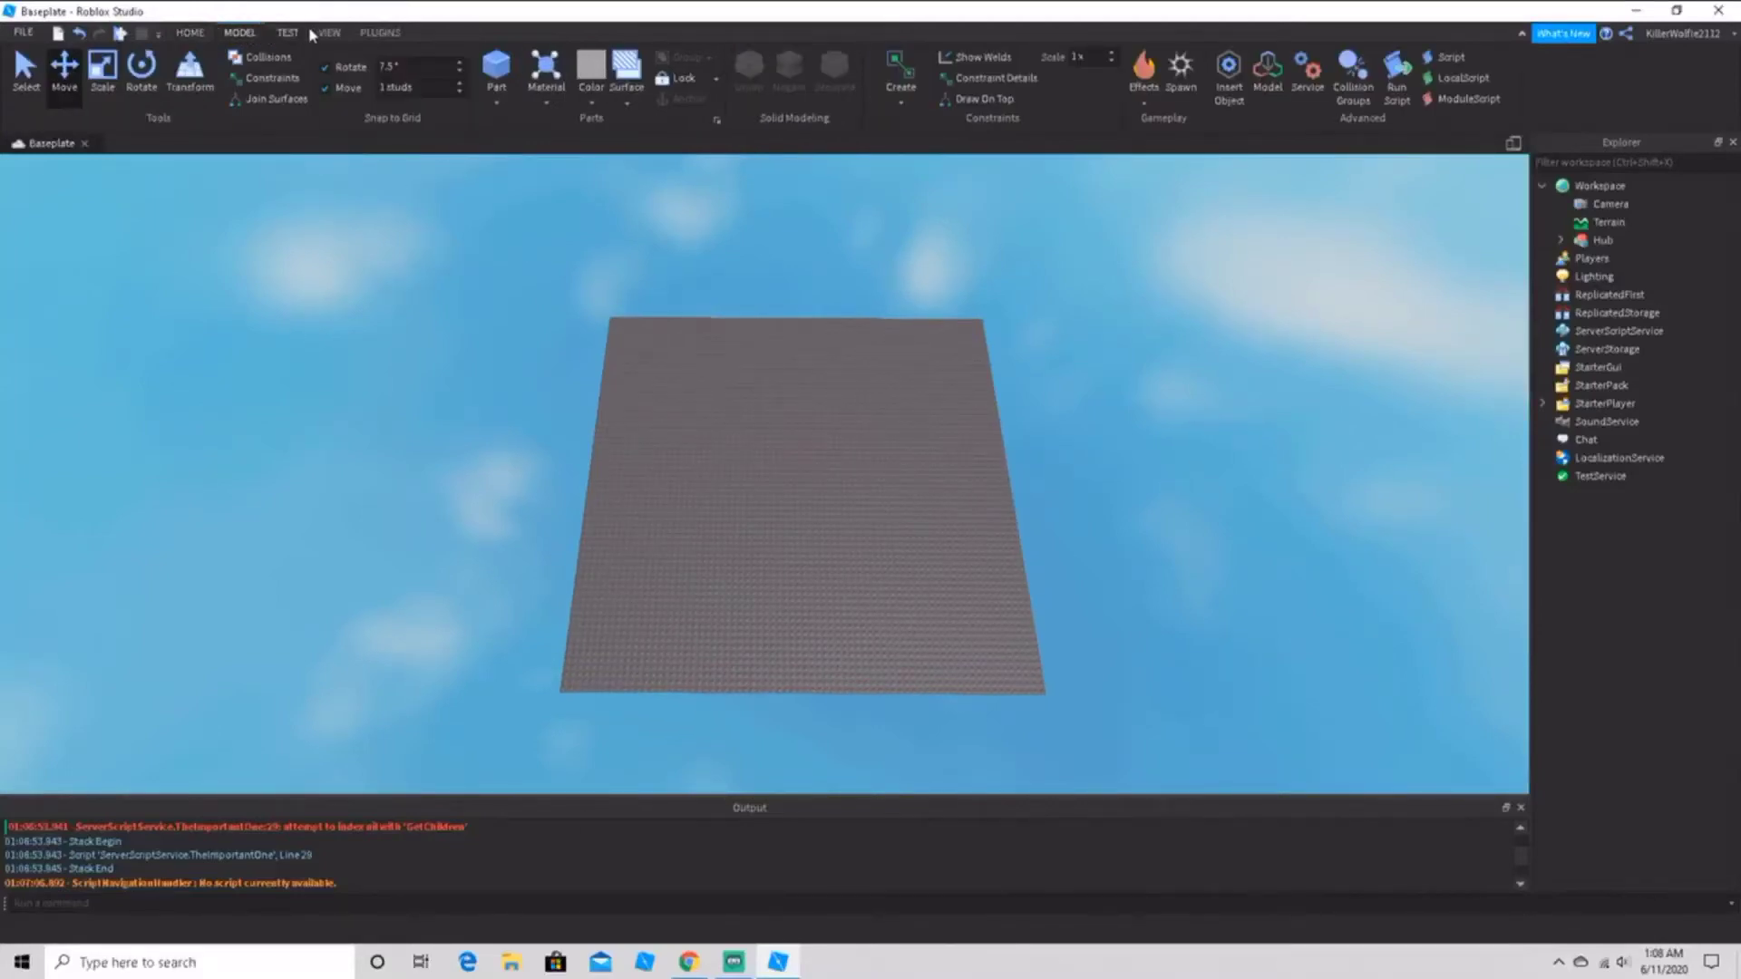
# Step: Add a spawn location at the centre of the baseplate and adjust its height slightly
pyautogui.click(1180, 67)
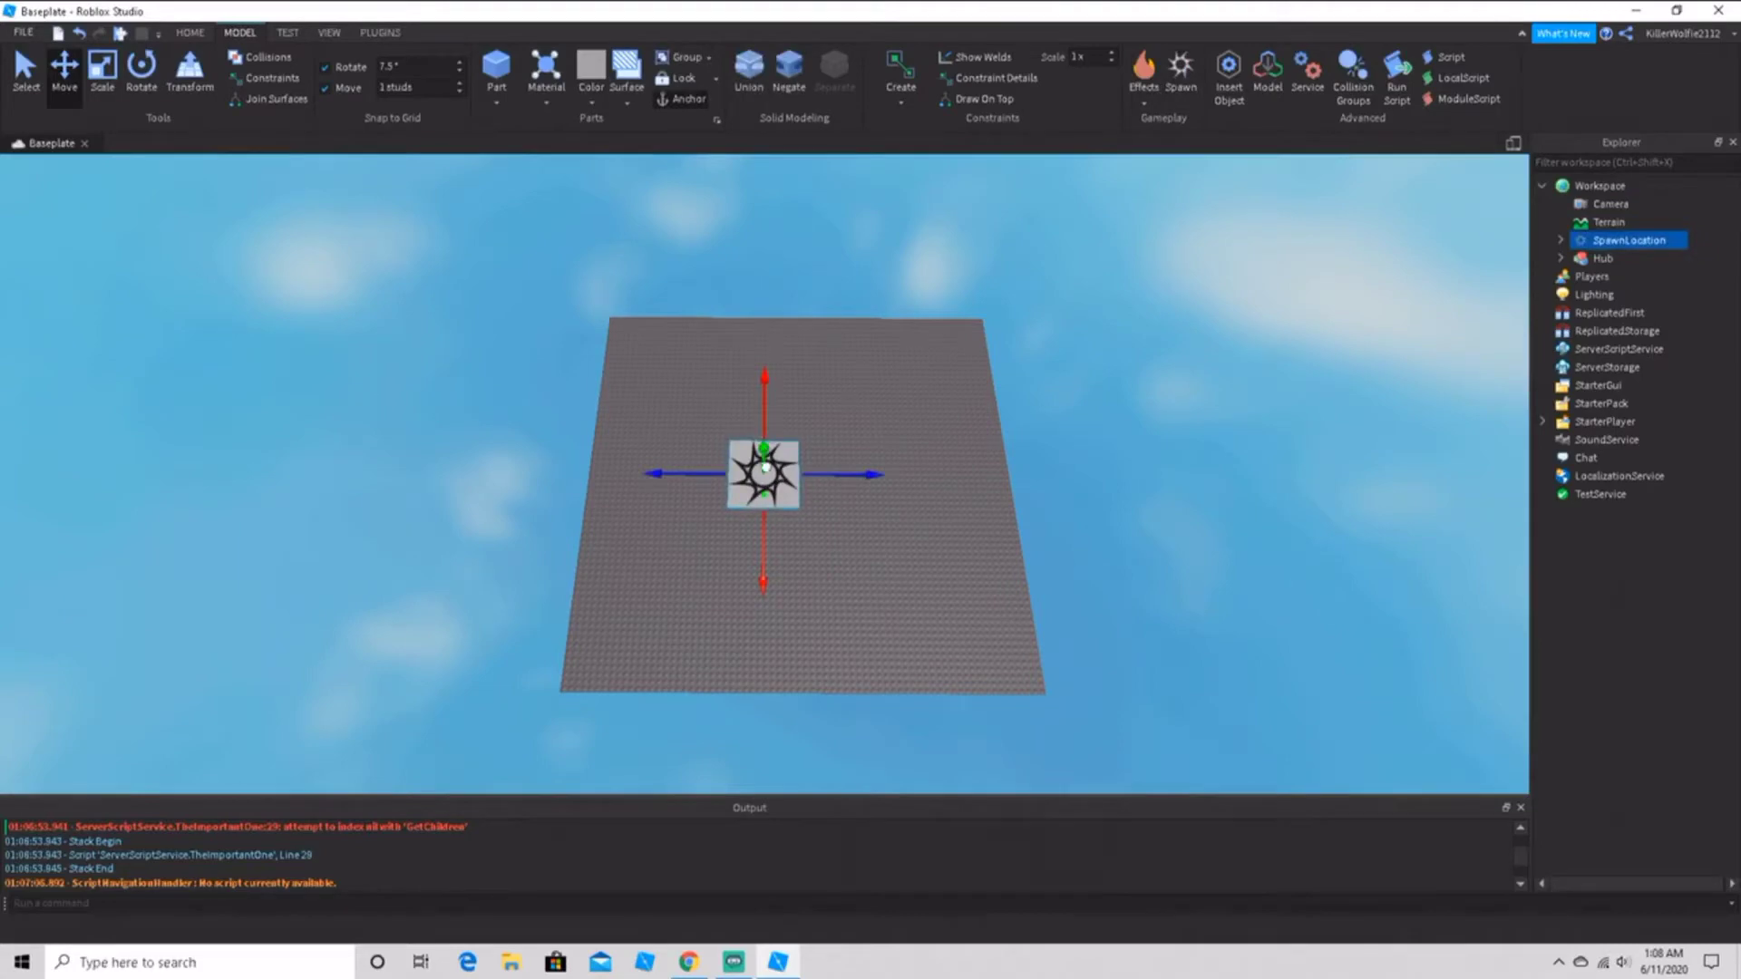
pyautogui.moveTo(764, 467)
pyautogui.mouseDown()
pyautogui.moveTo(780, 517)
pyautogui.moveTo(788, 460)
pyautogui.mouseUp()
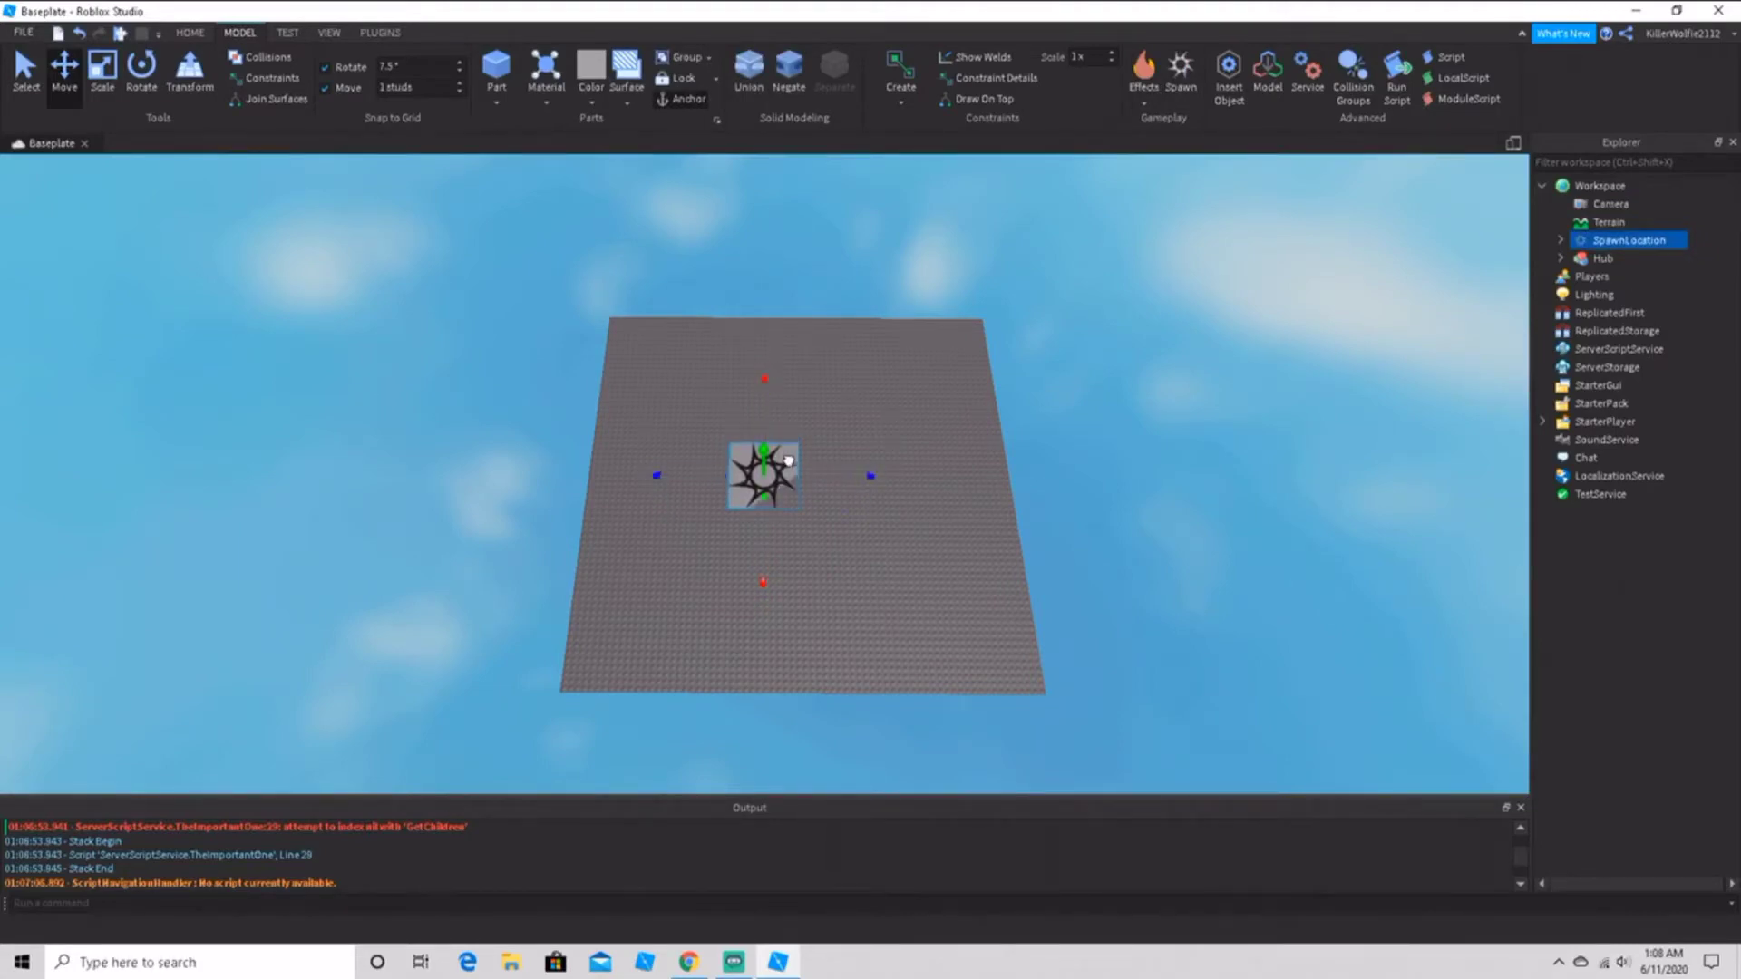
# Step: Duplicate the Hub model and place the copy apart from the original baseplate
pyautogui.click(1601, 258)
pyautogui.hotkey('ctrl', 'd')
pyautogui.moveTo(884, 555); pyautogui.dragTo(893, 516, button='right')
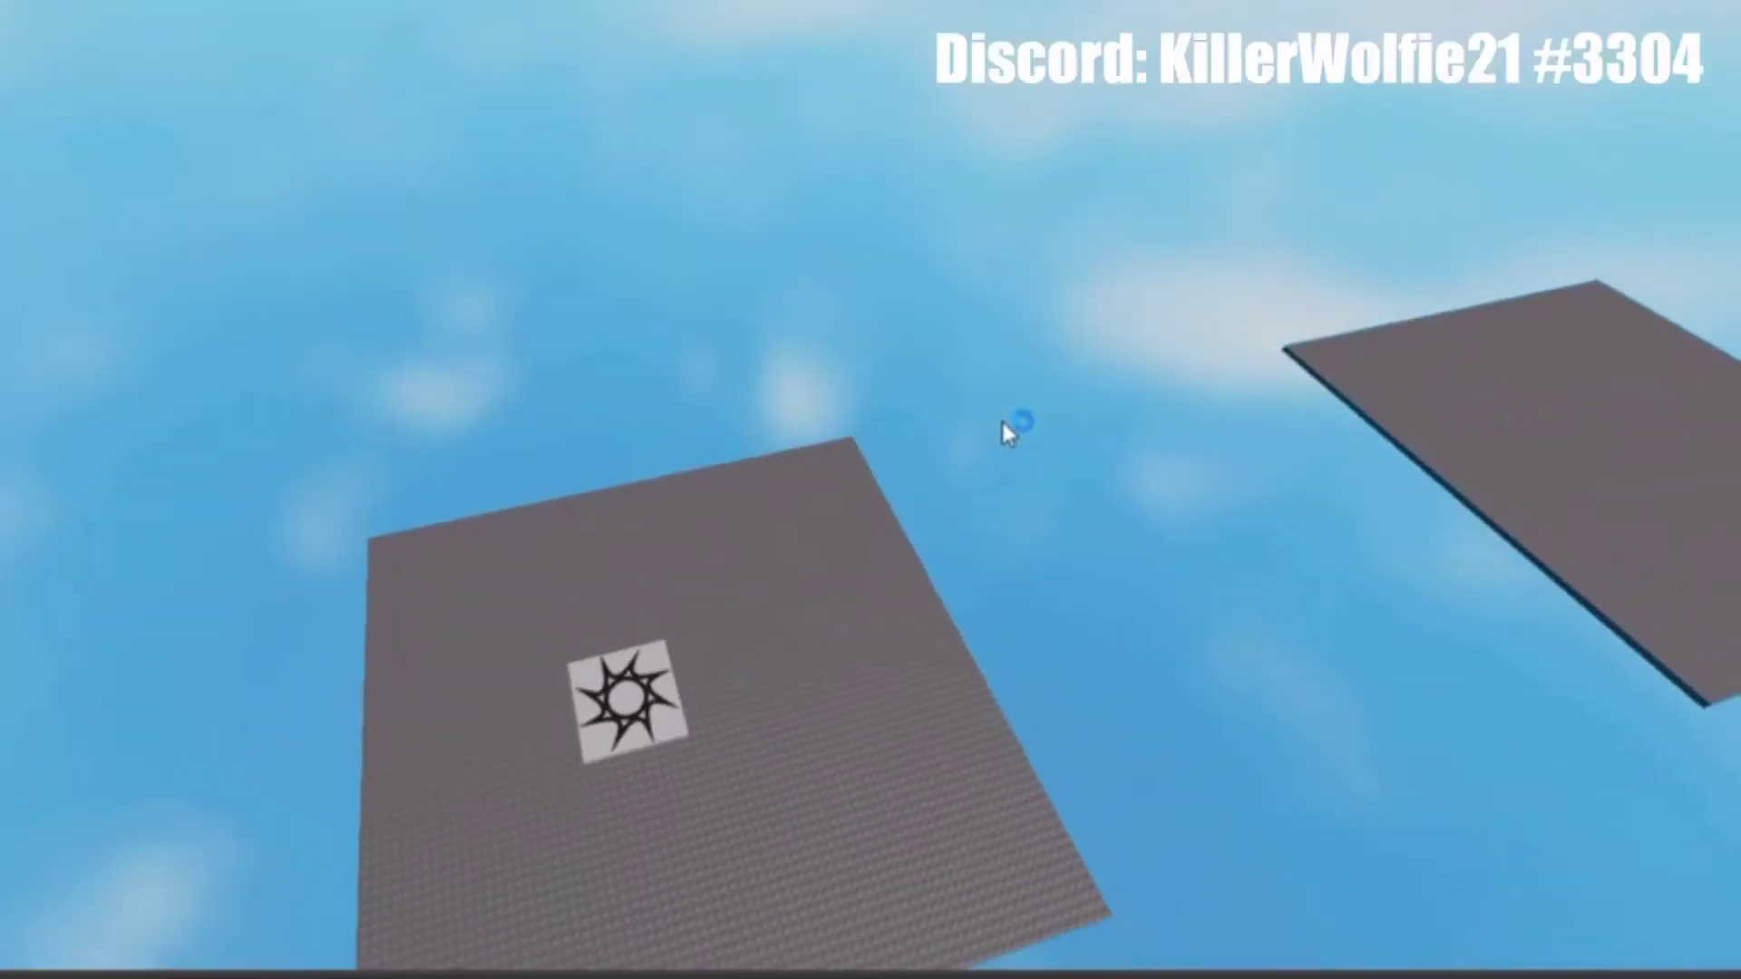
pyautogui.moveTo(1006, 427); pyautogui.dragTo(1006, 426, button='right')
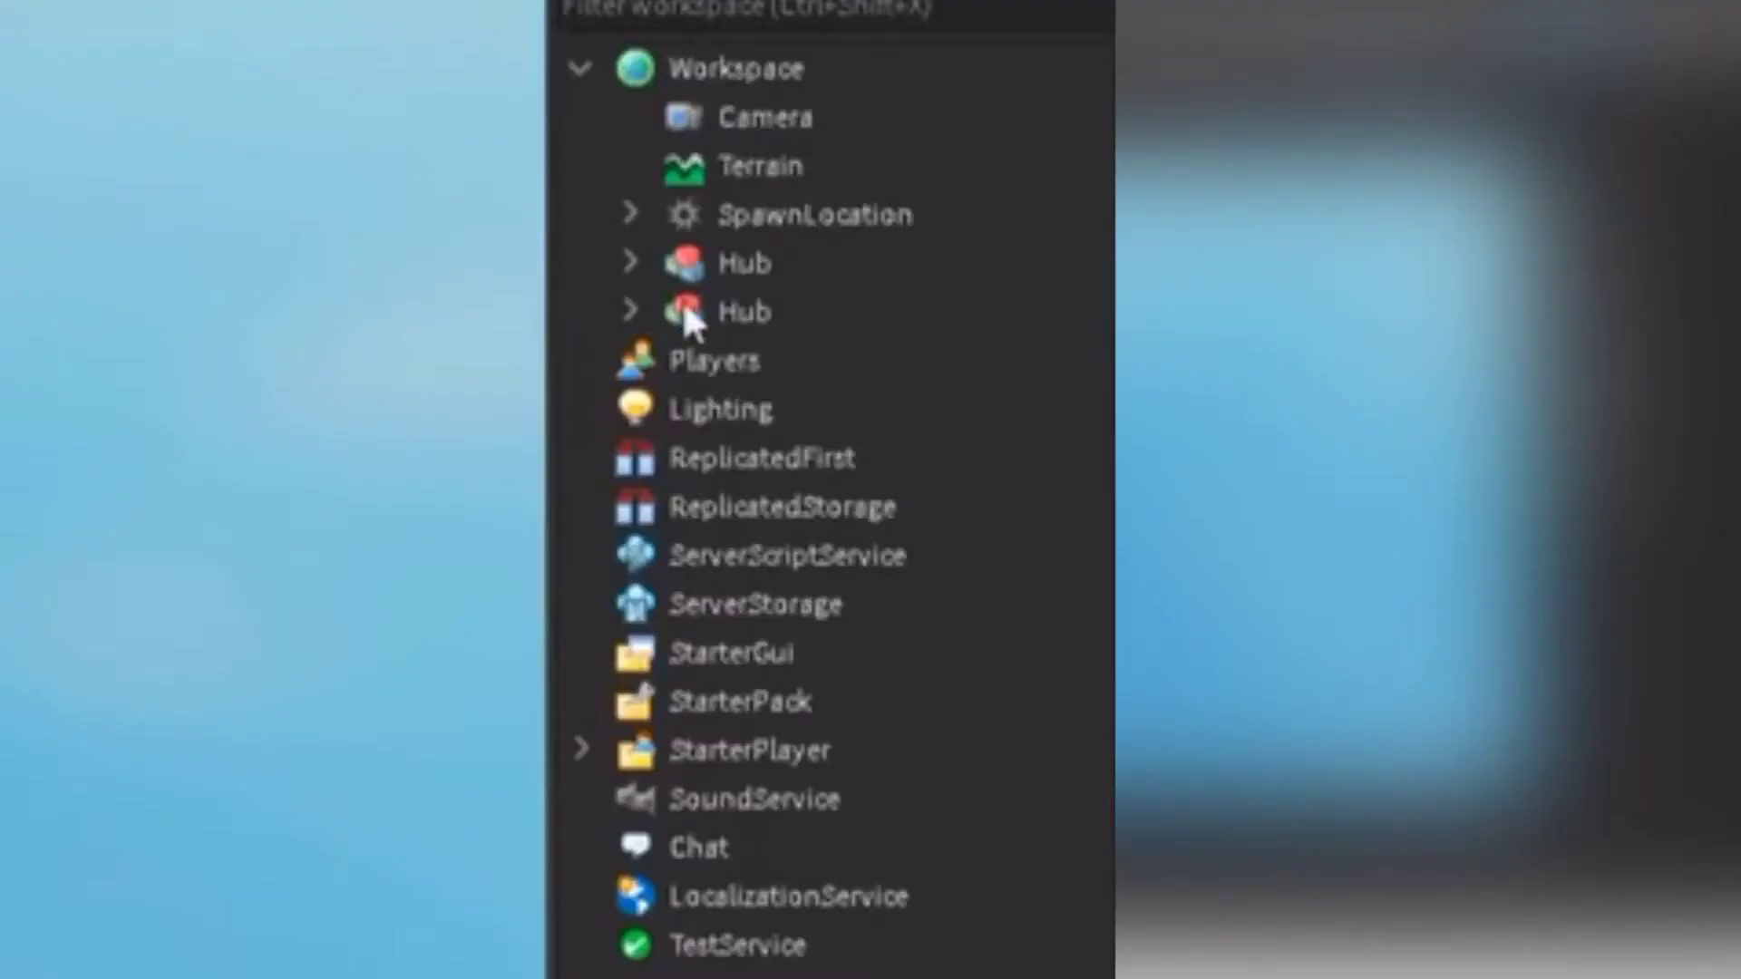
# Step: Rename the copied Hub model as daCoolMap
pyautogui.click(705, 301)
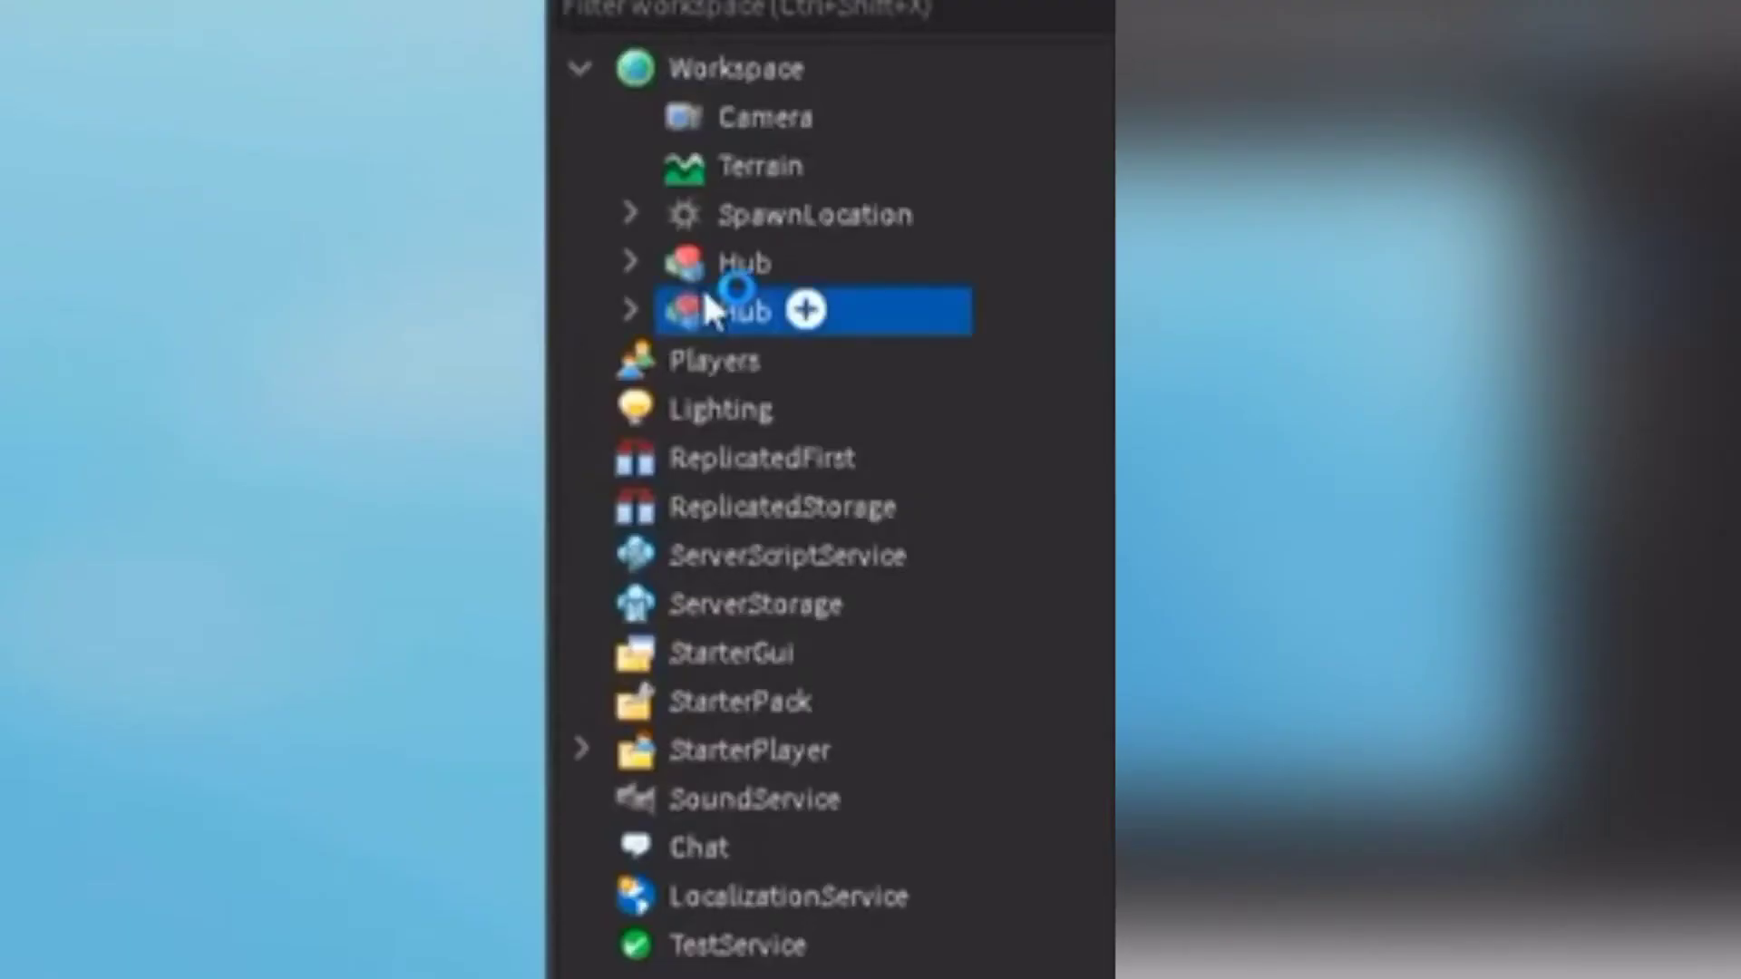
pyautogui.press('F2')
pyautogui.write('Maps')
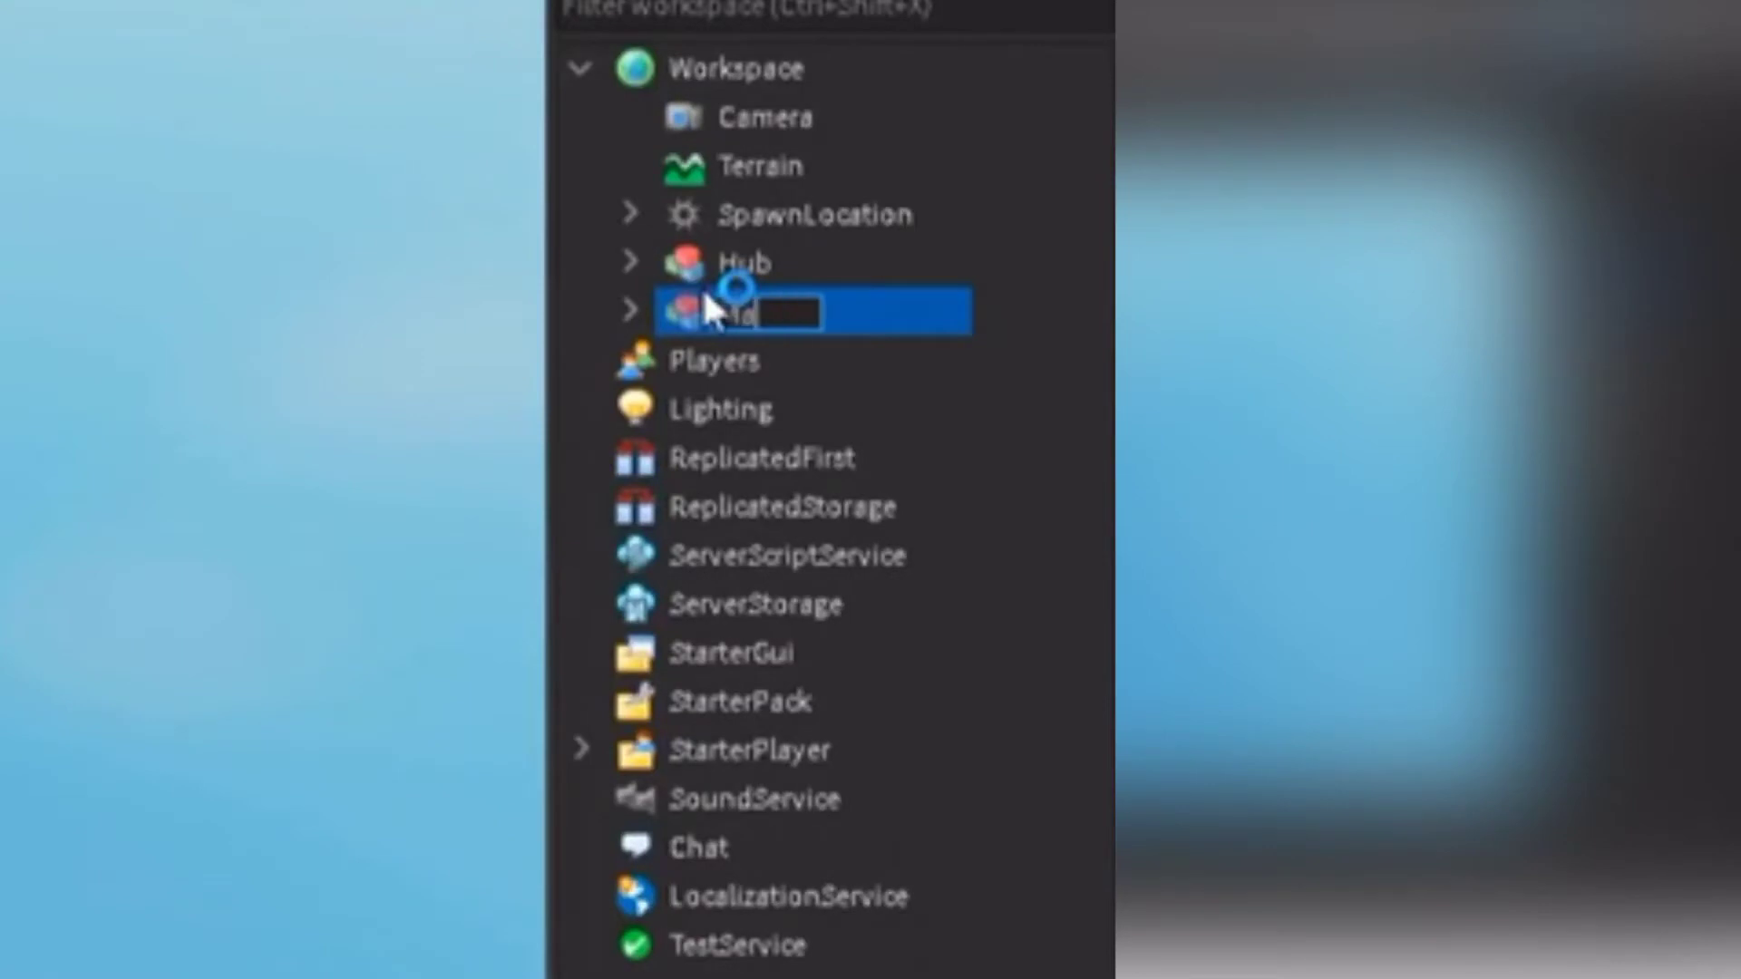
pyautogui.press('BackSpace')
pyautogui.press('BackSpace')
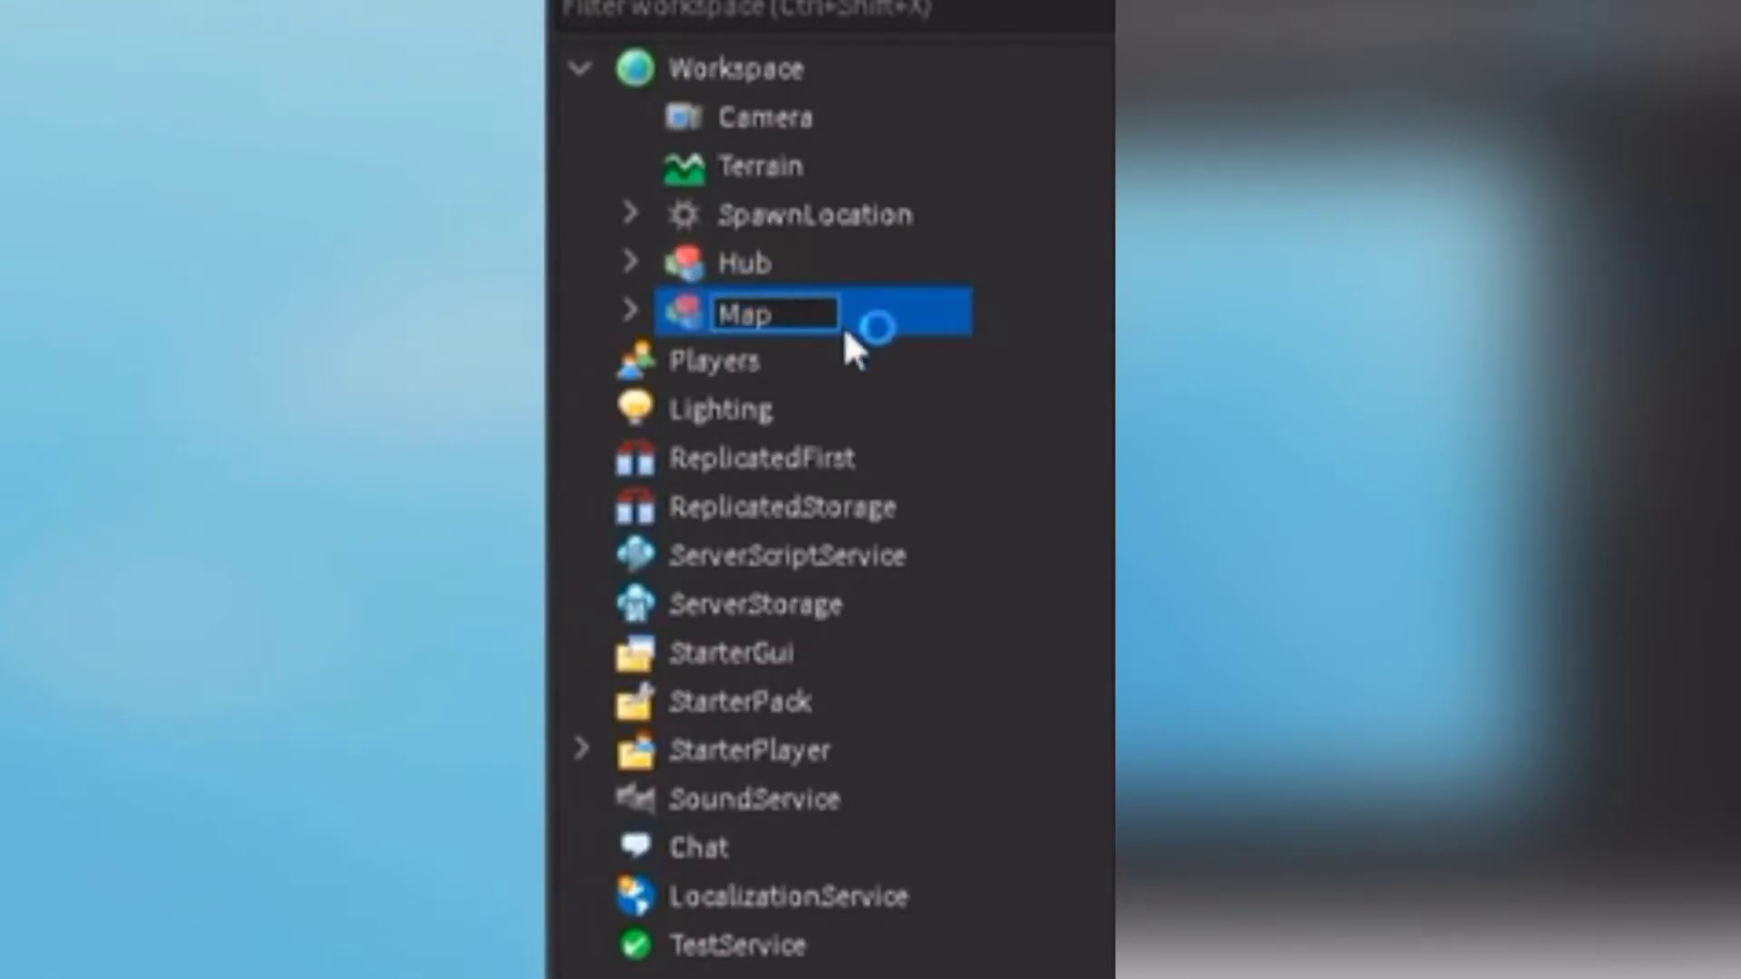
pyautogui.press('BackSpace')
pyautogui.press('BackSpace')
pyautogui.write('da')
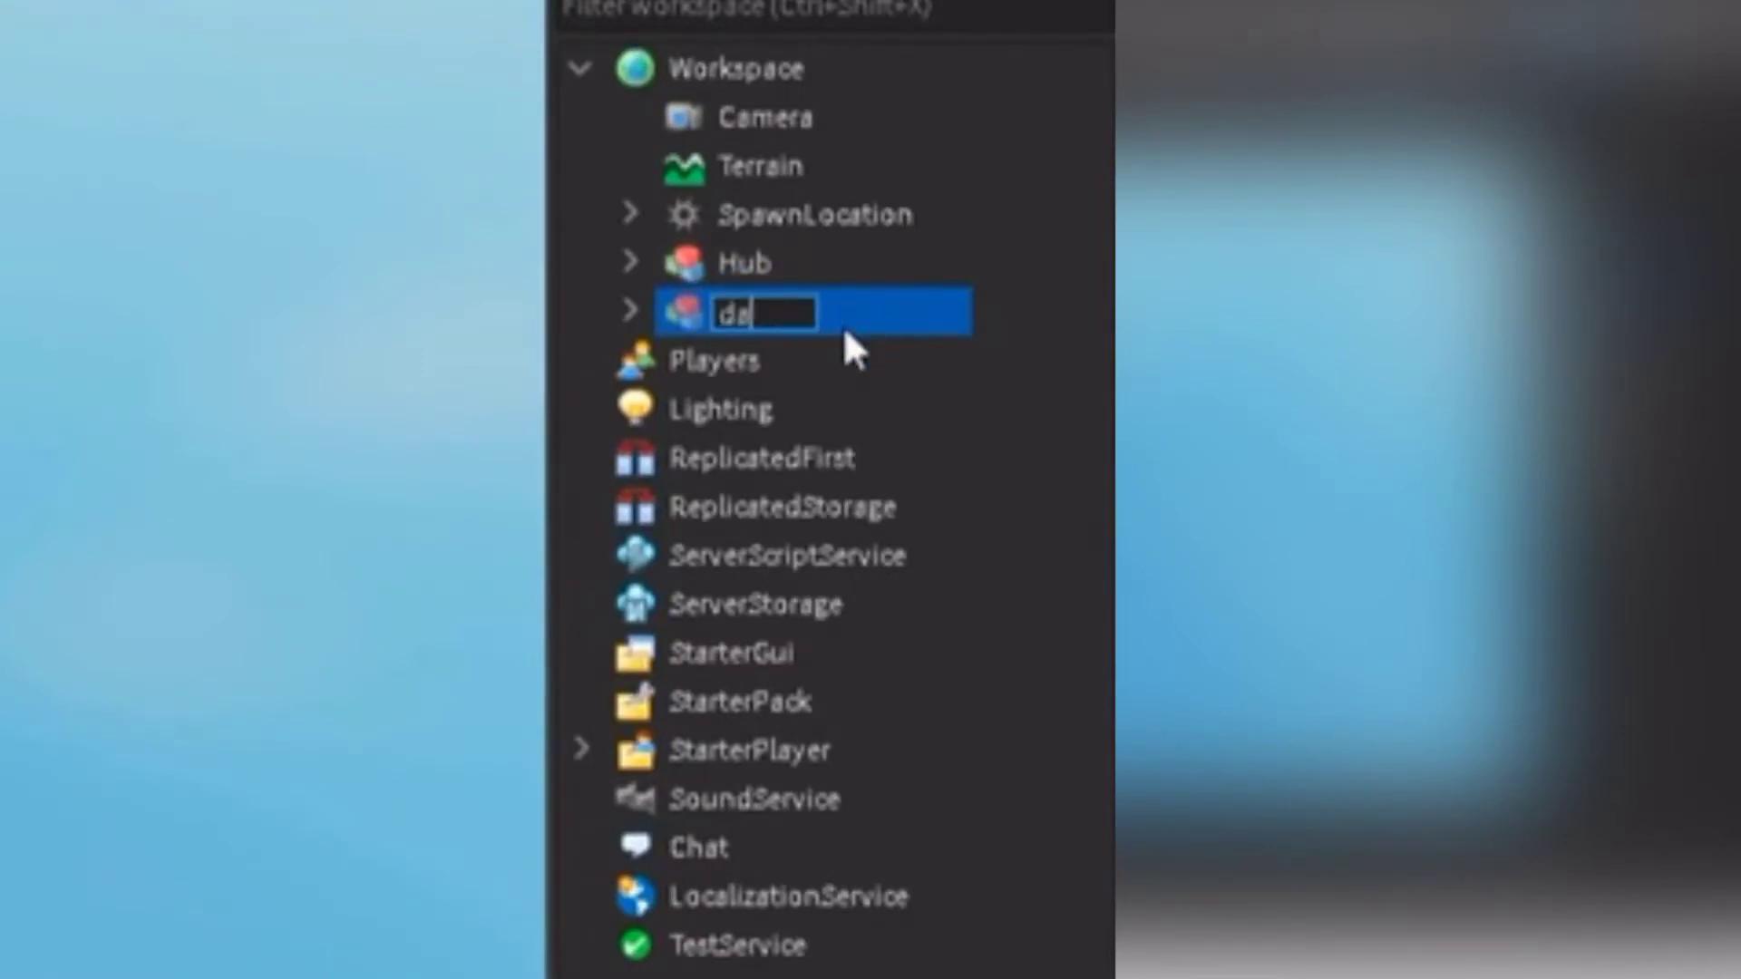
pyautogui.write('CoolMap')
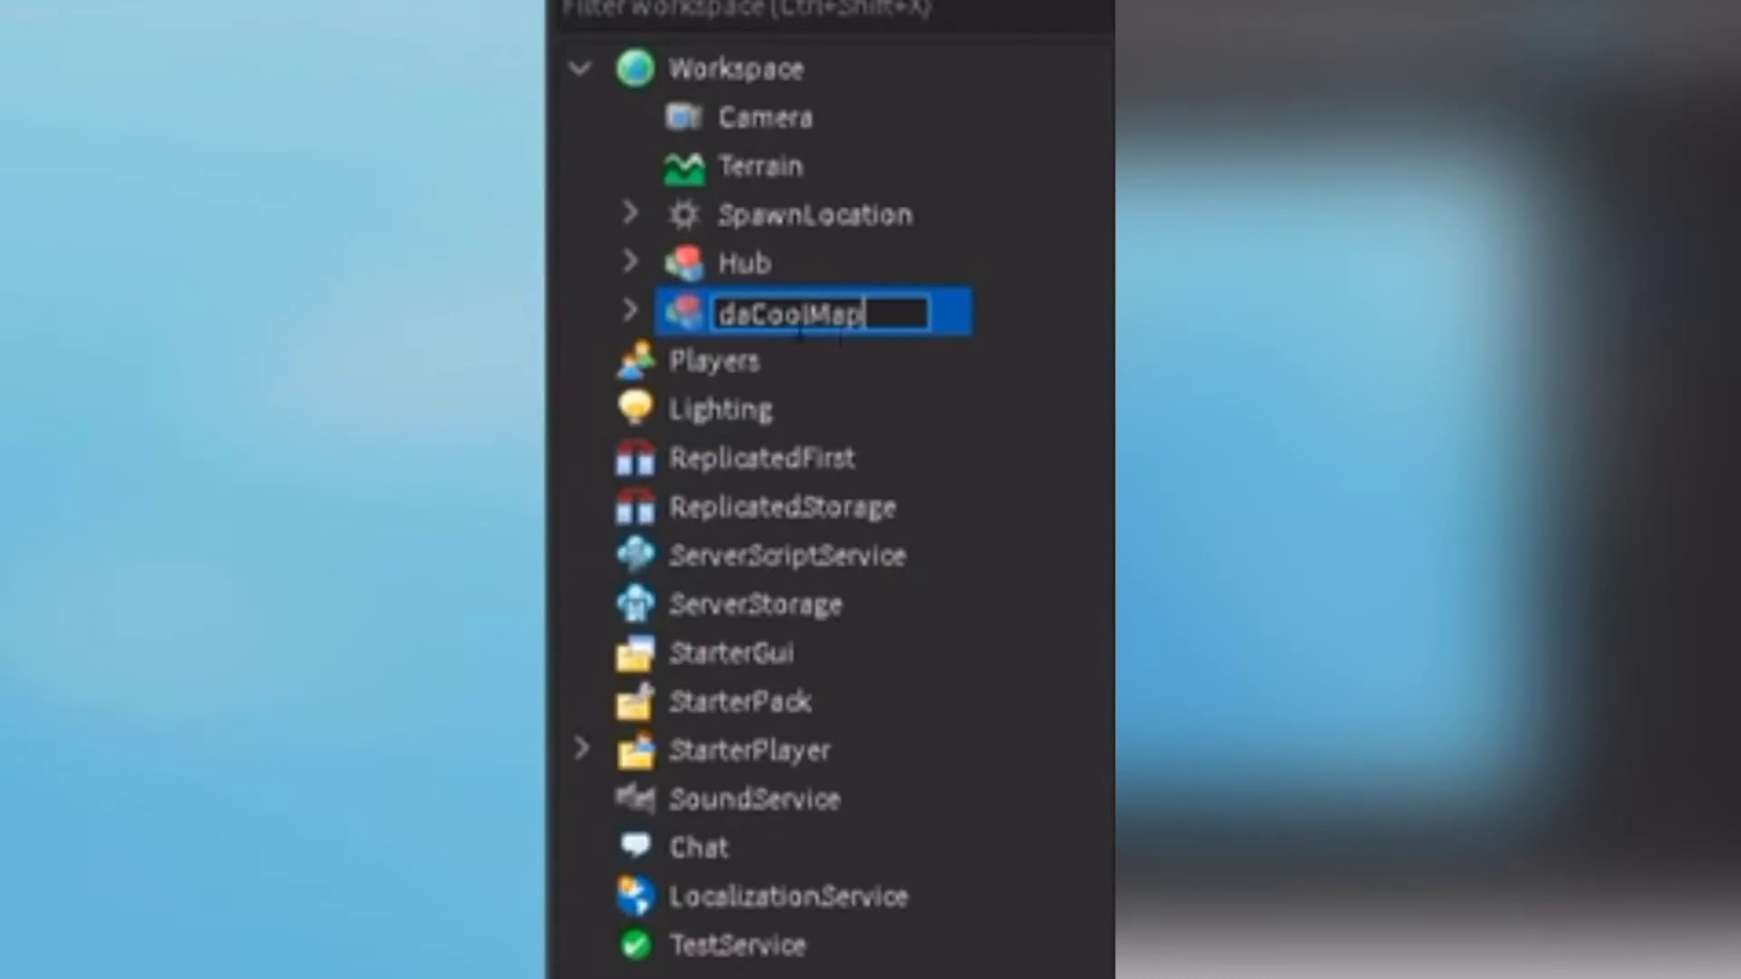
# Step: Add a StringValue named Status to ReplicatedStorage
pyautogui.moveTo(847, 507)
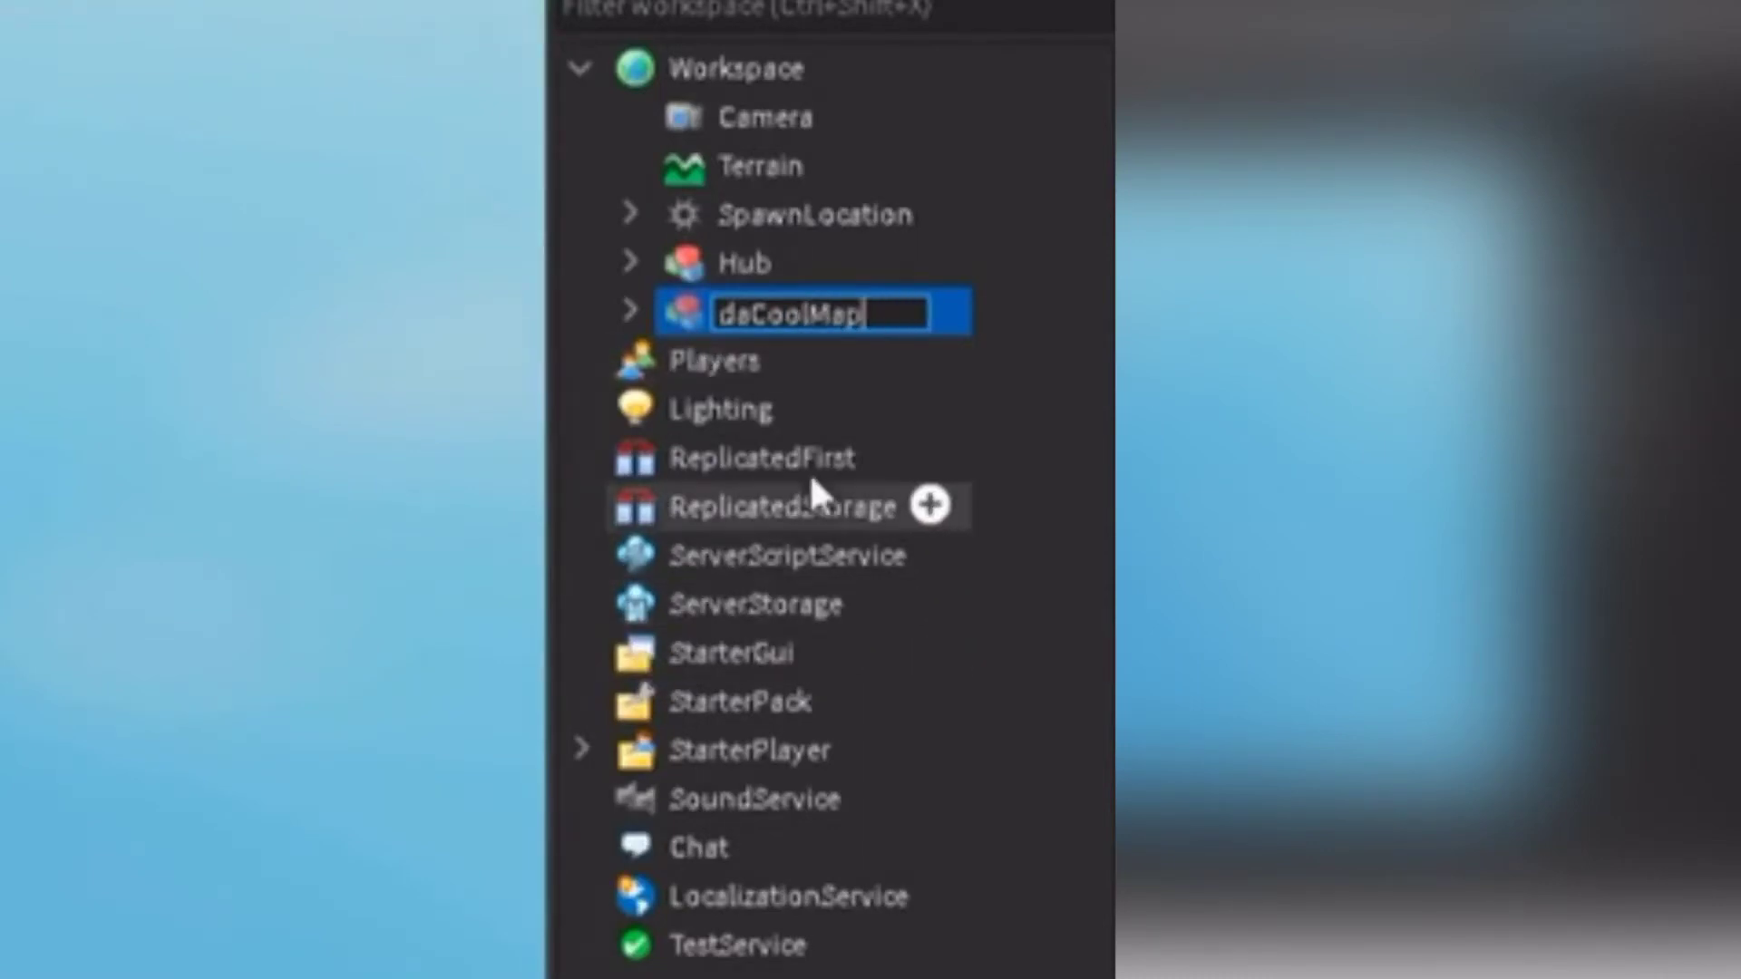
pyautogui.click(931, 505)
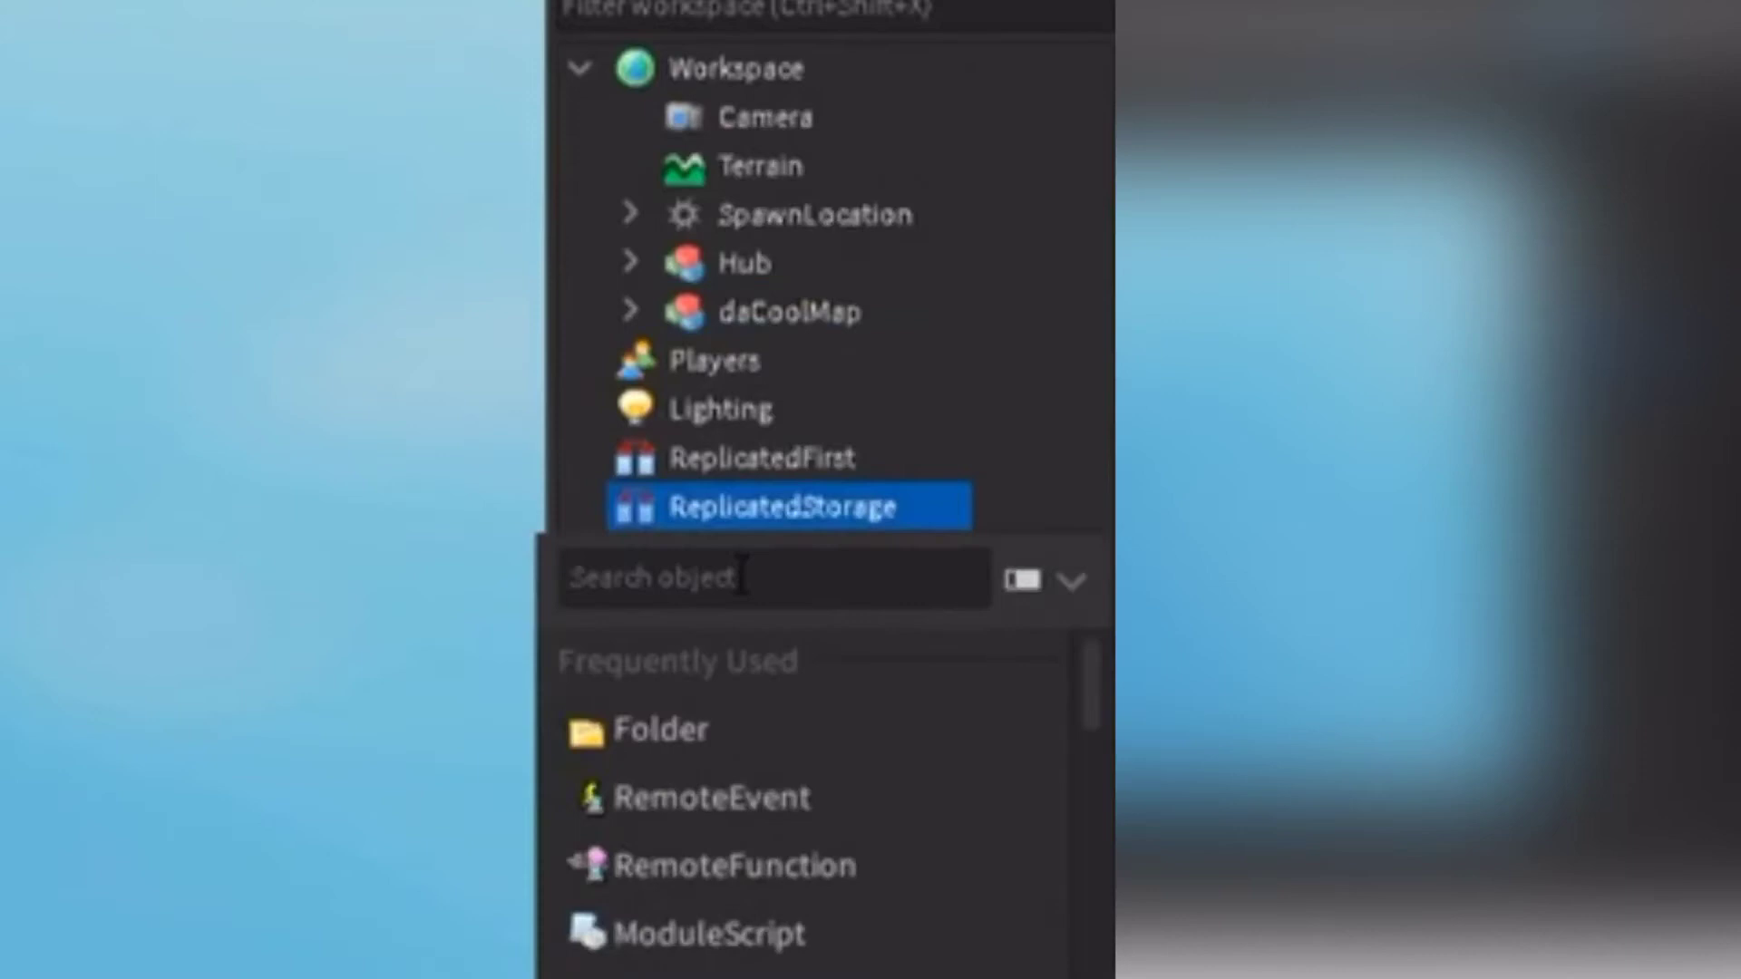
pyautogui.write('s')
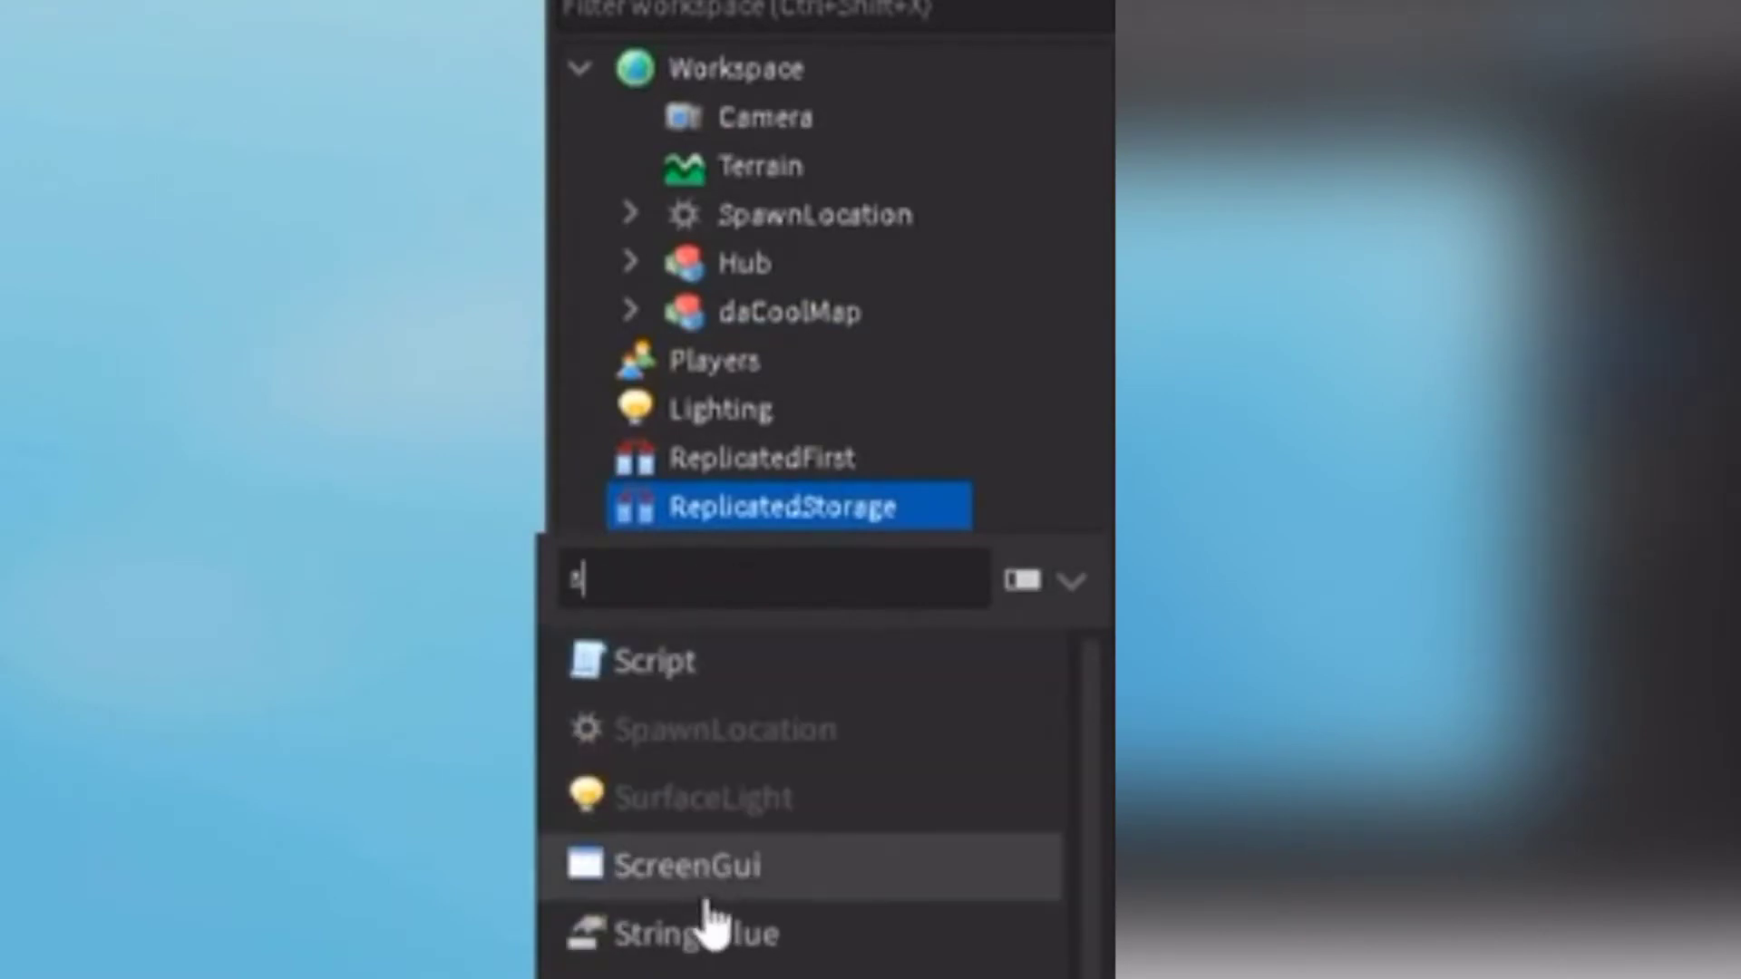
pyautogui.click(698, 933)
pyautogui.doubleClick(685, 553)
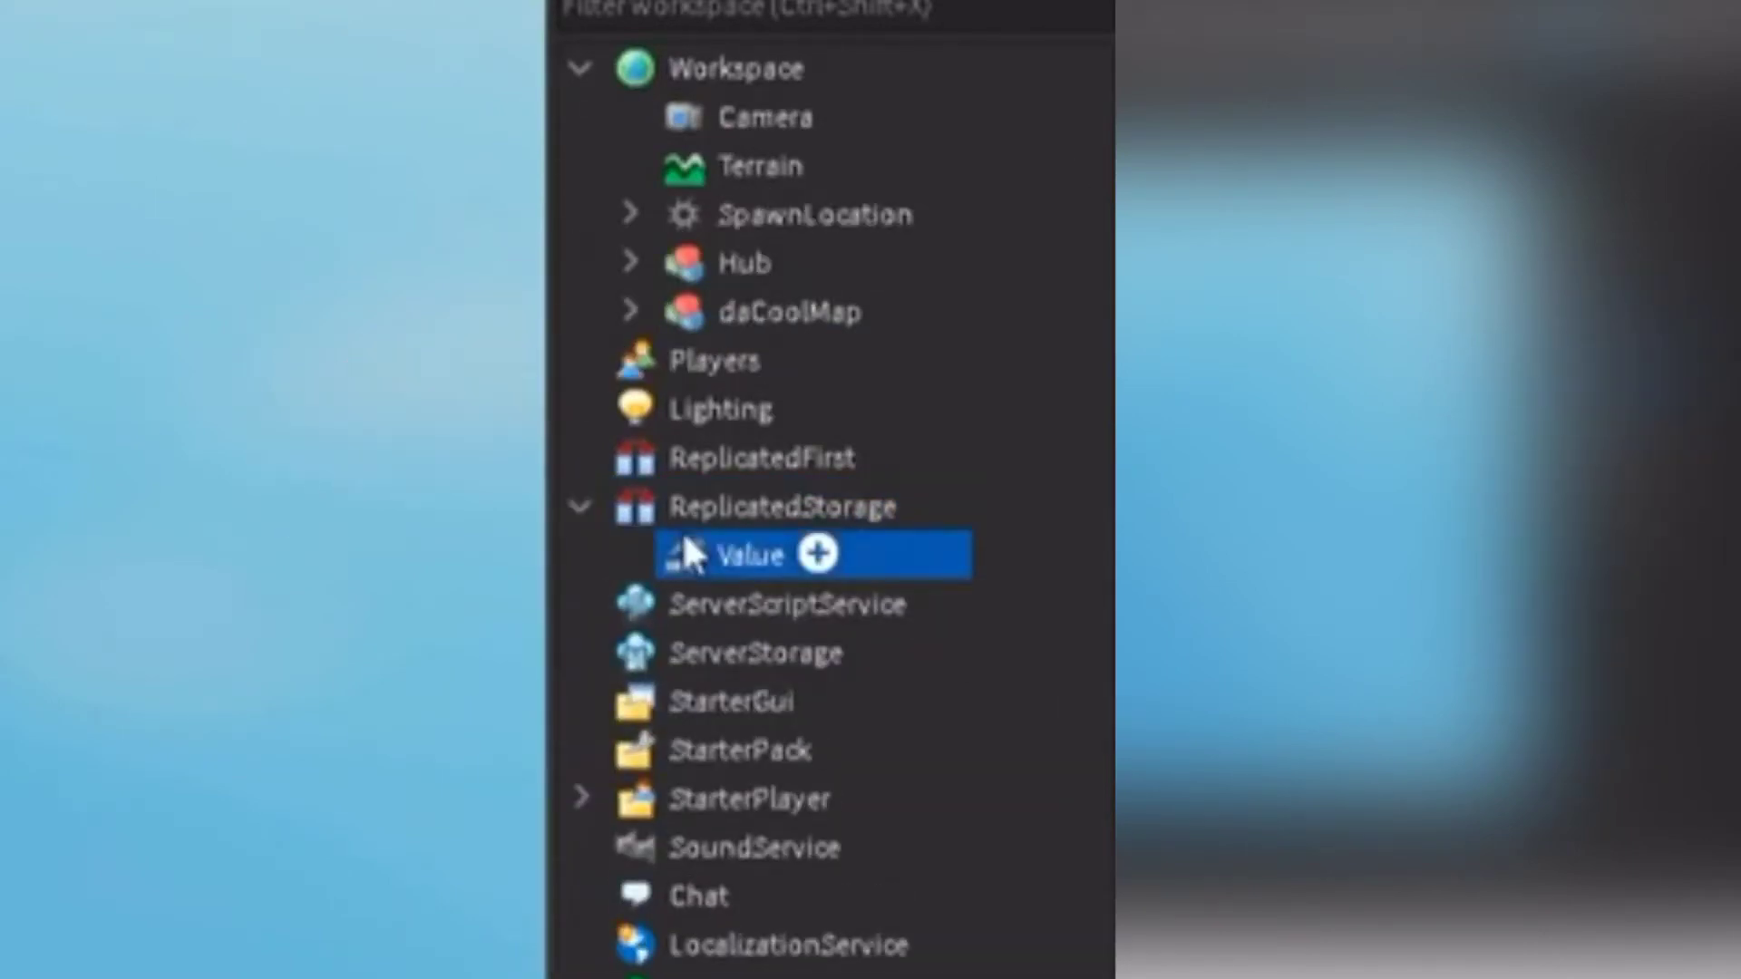
pyautogui.press('BackSpace')
pyautogui.write('Status')
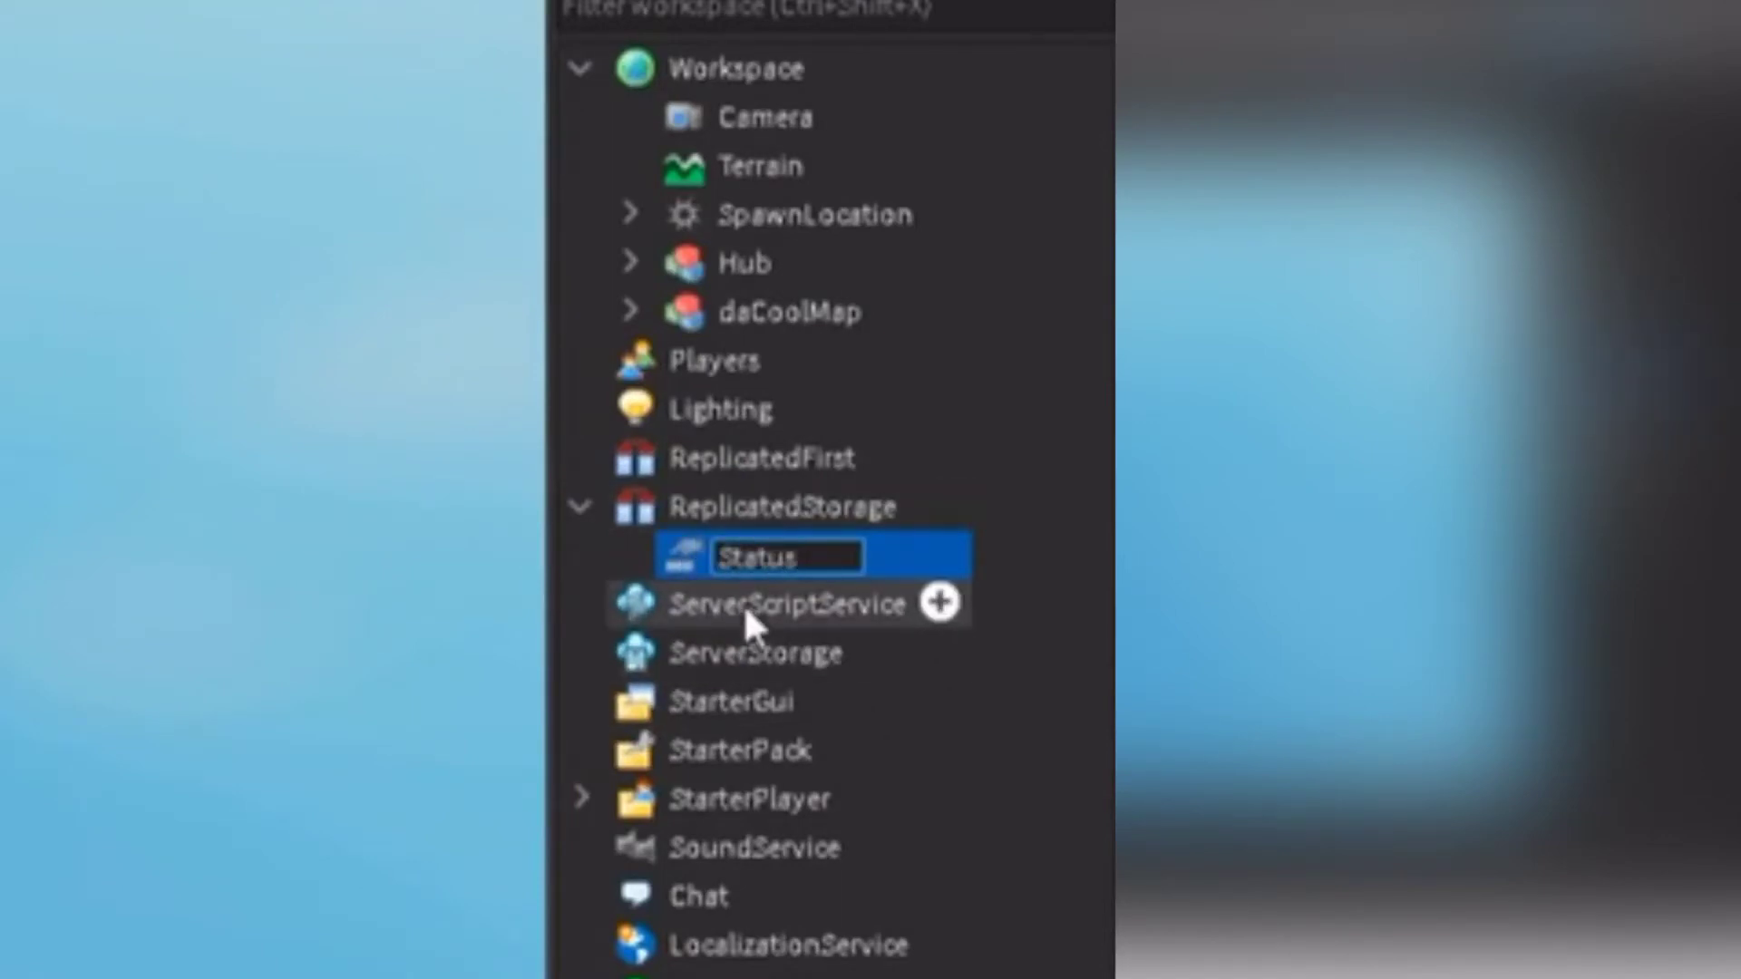
# Step: Add a folder named Maps to ServerStorage and put the daCoolMap model in it
pyautogui.click(876, 650)
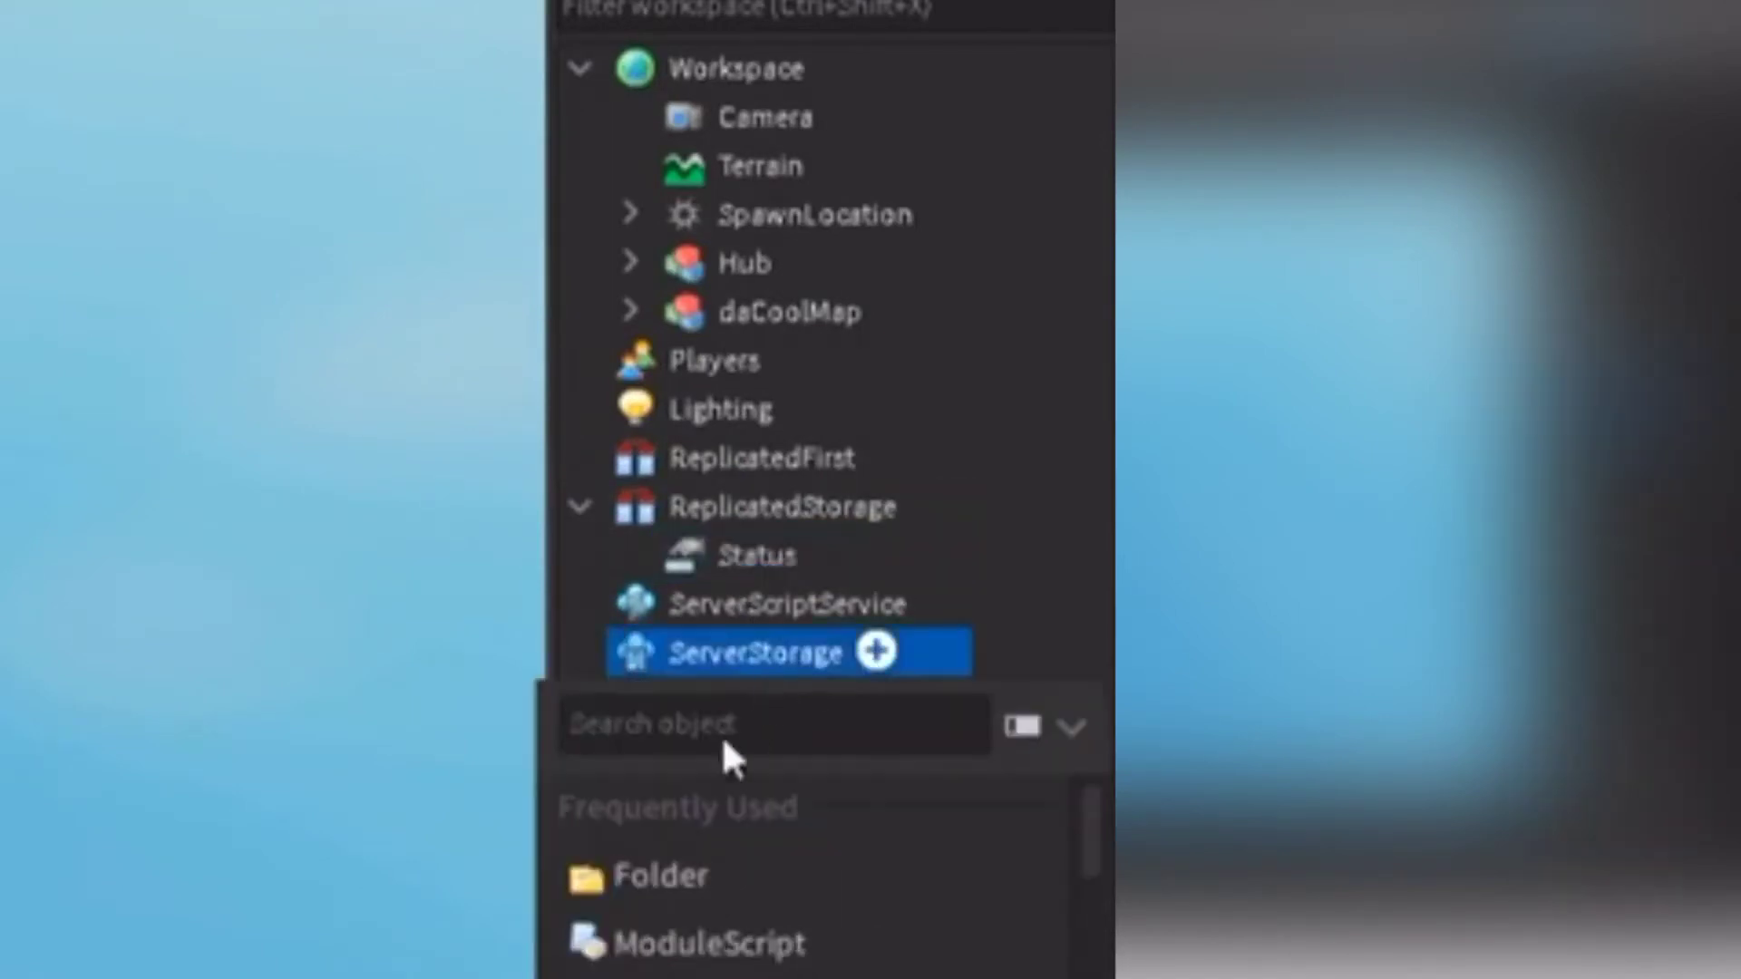
pyautogui.click(694, 877)
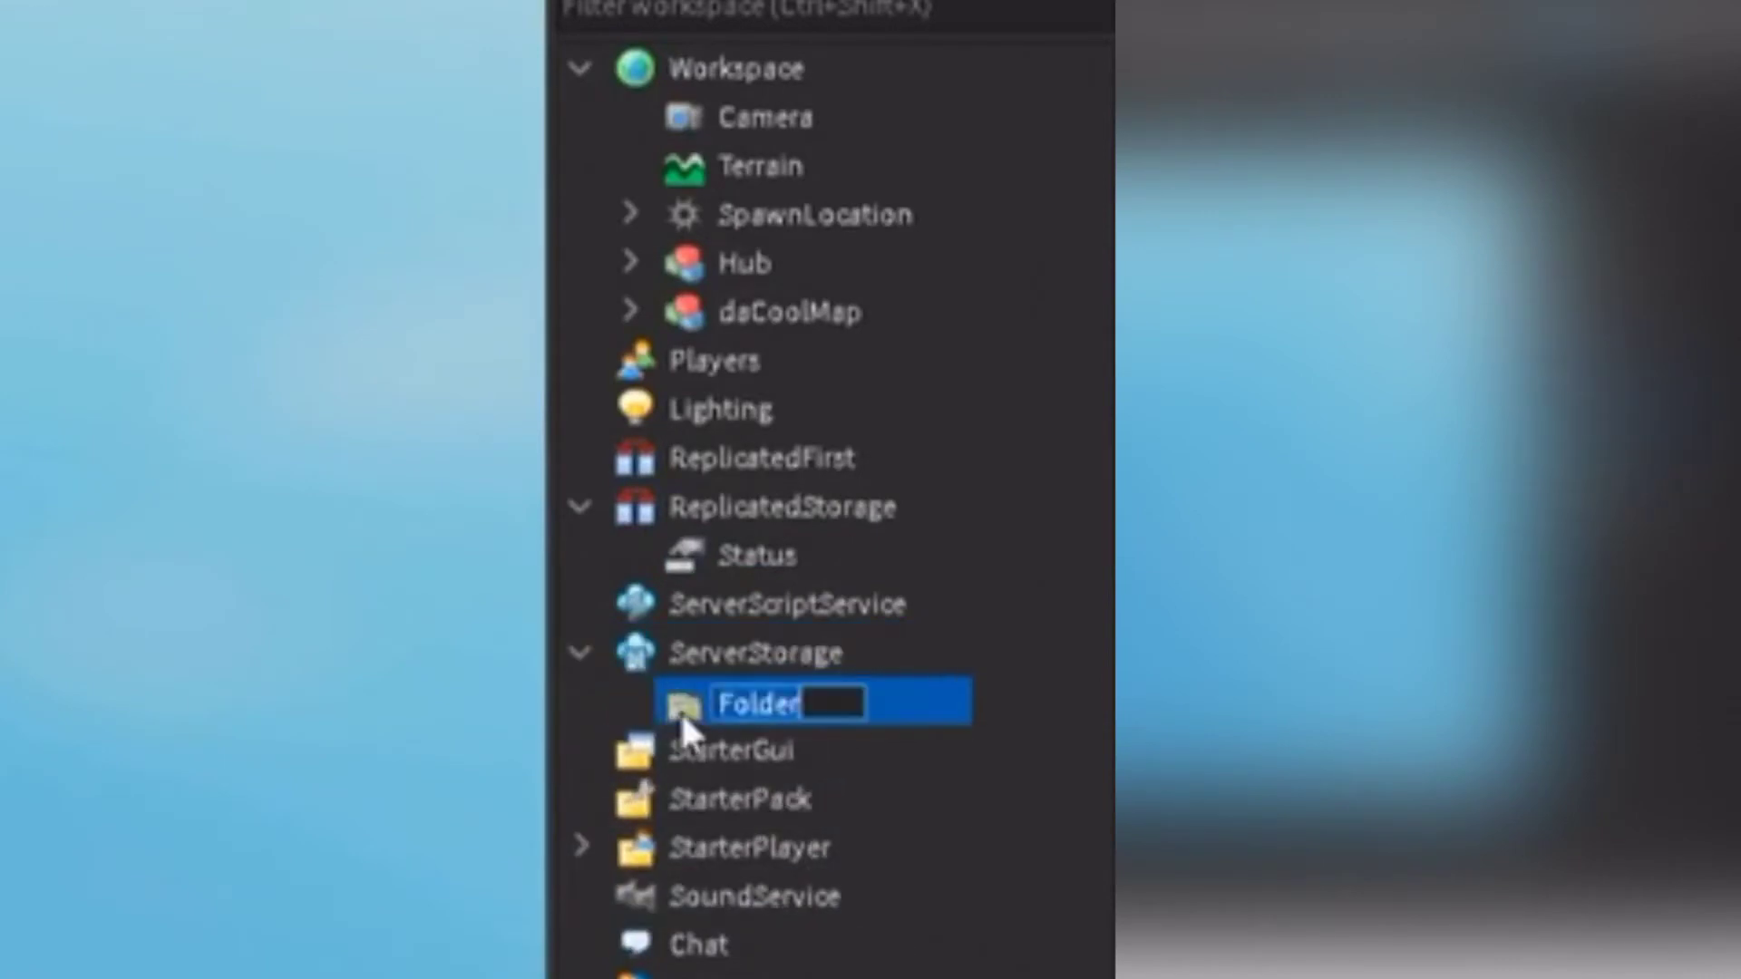
pyautogui.press('BackSpace')
pyautogui.write('Maps')
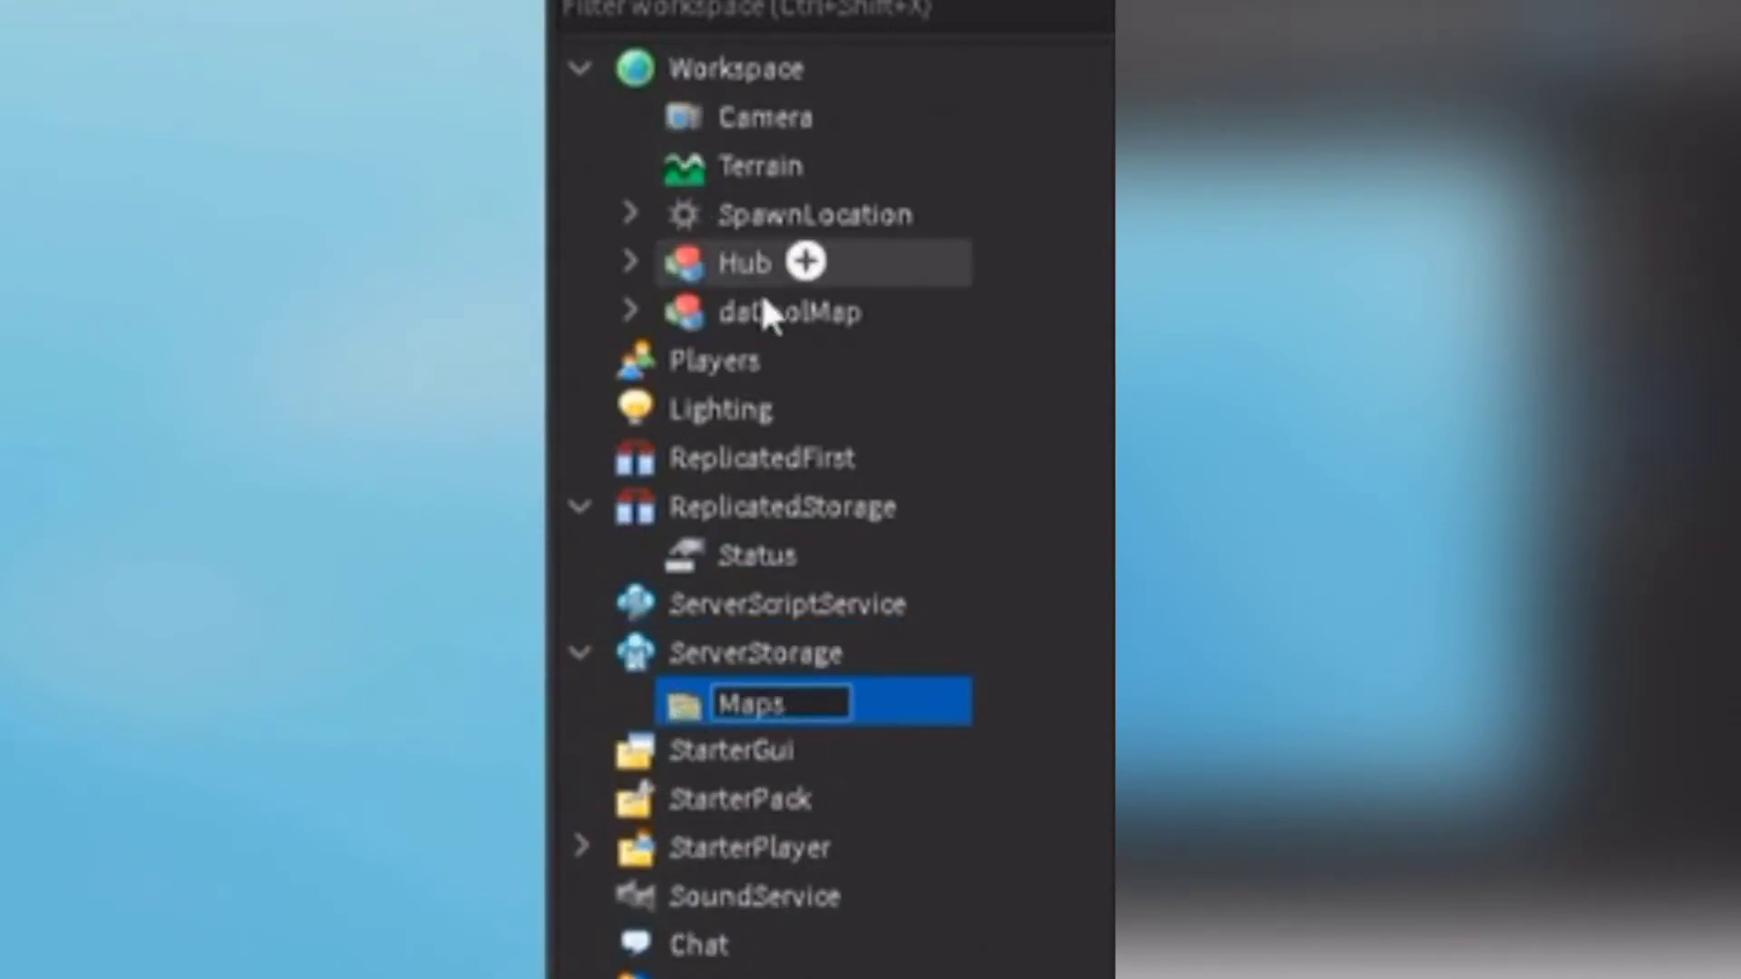
pyautogui.moveTo(788, 311); pyautogui.dragTo(787, 690)
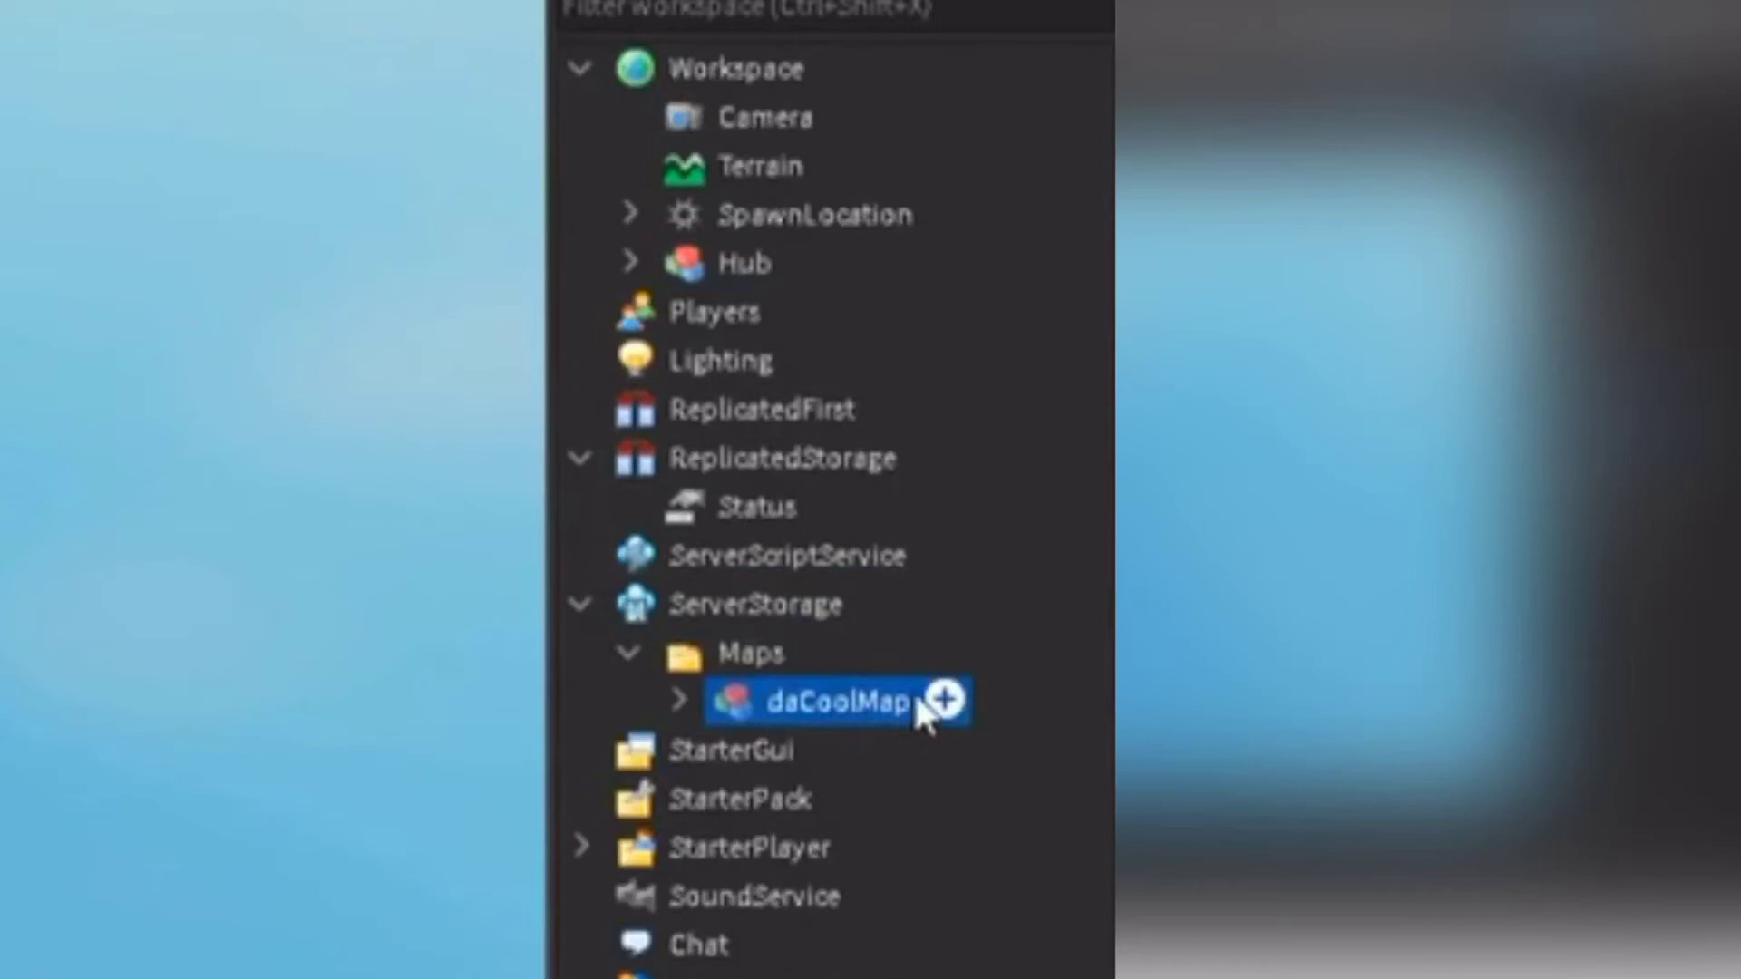
# Step: Add a folder named Spawns inside the daCoolMap model
pyautogui.click(945, 700)
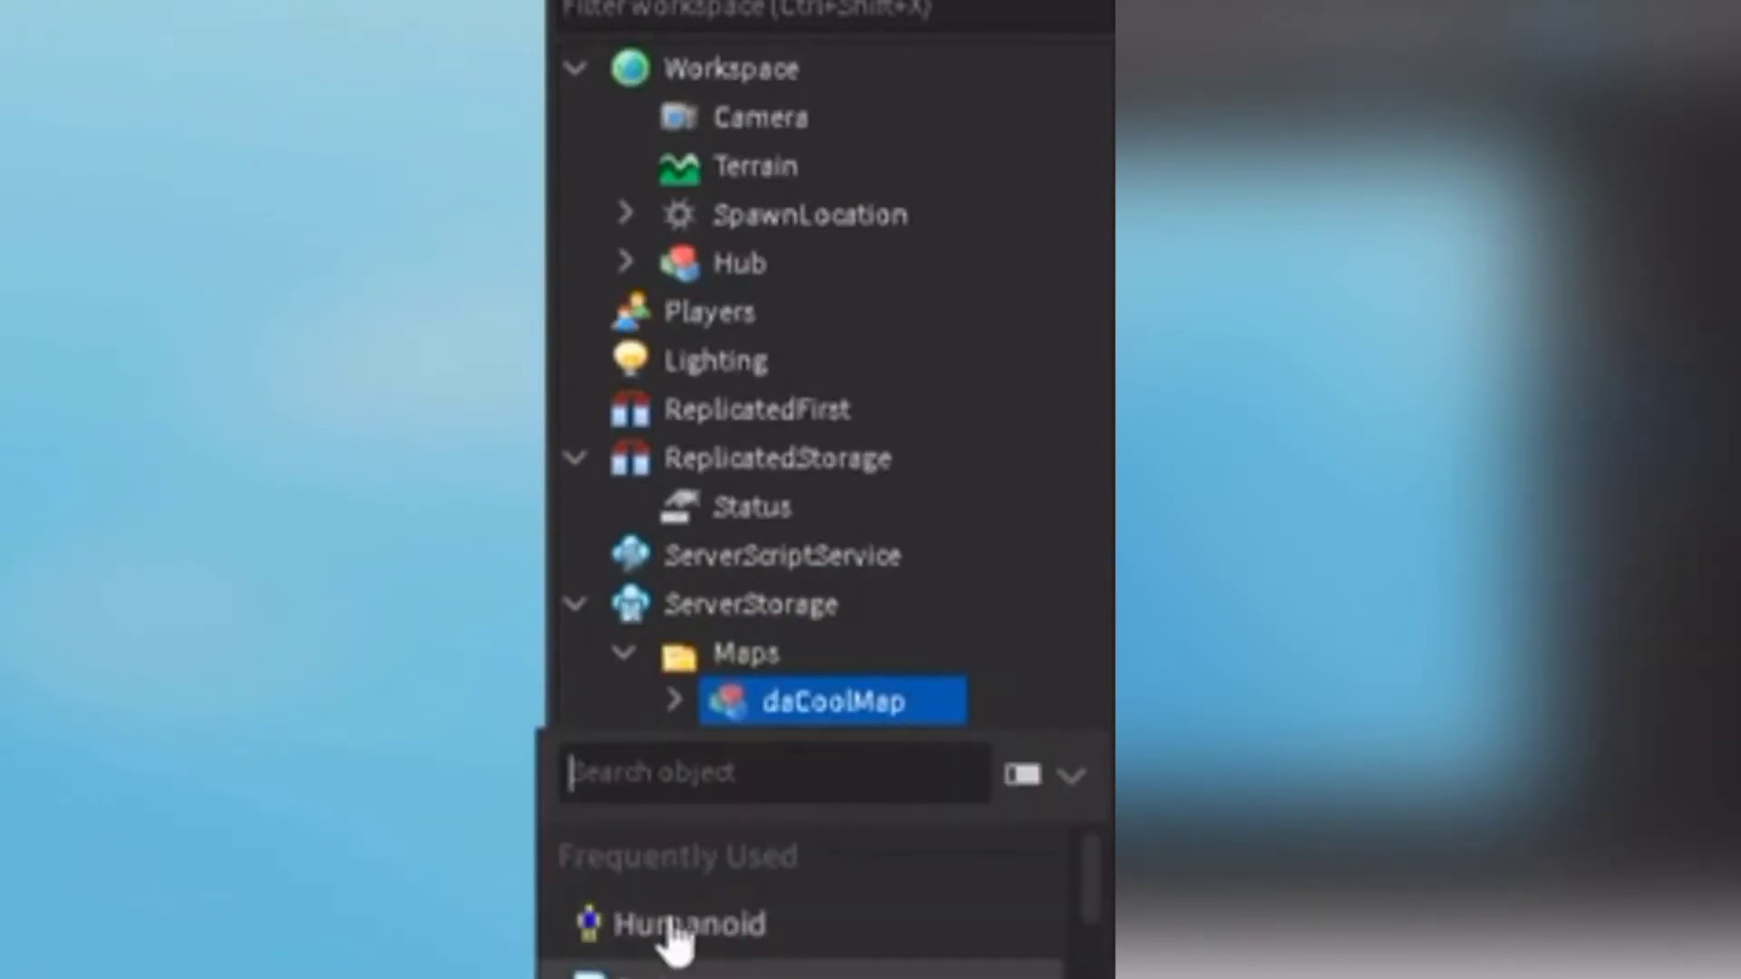
pyautogui.write('f')
pyautogui.click(762, 857)
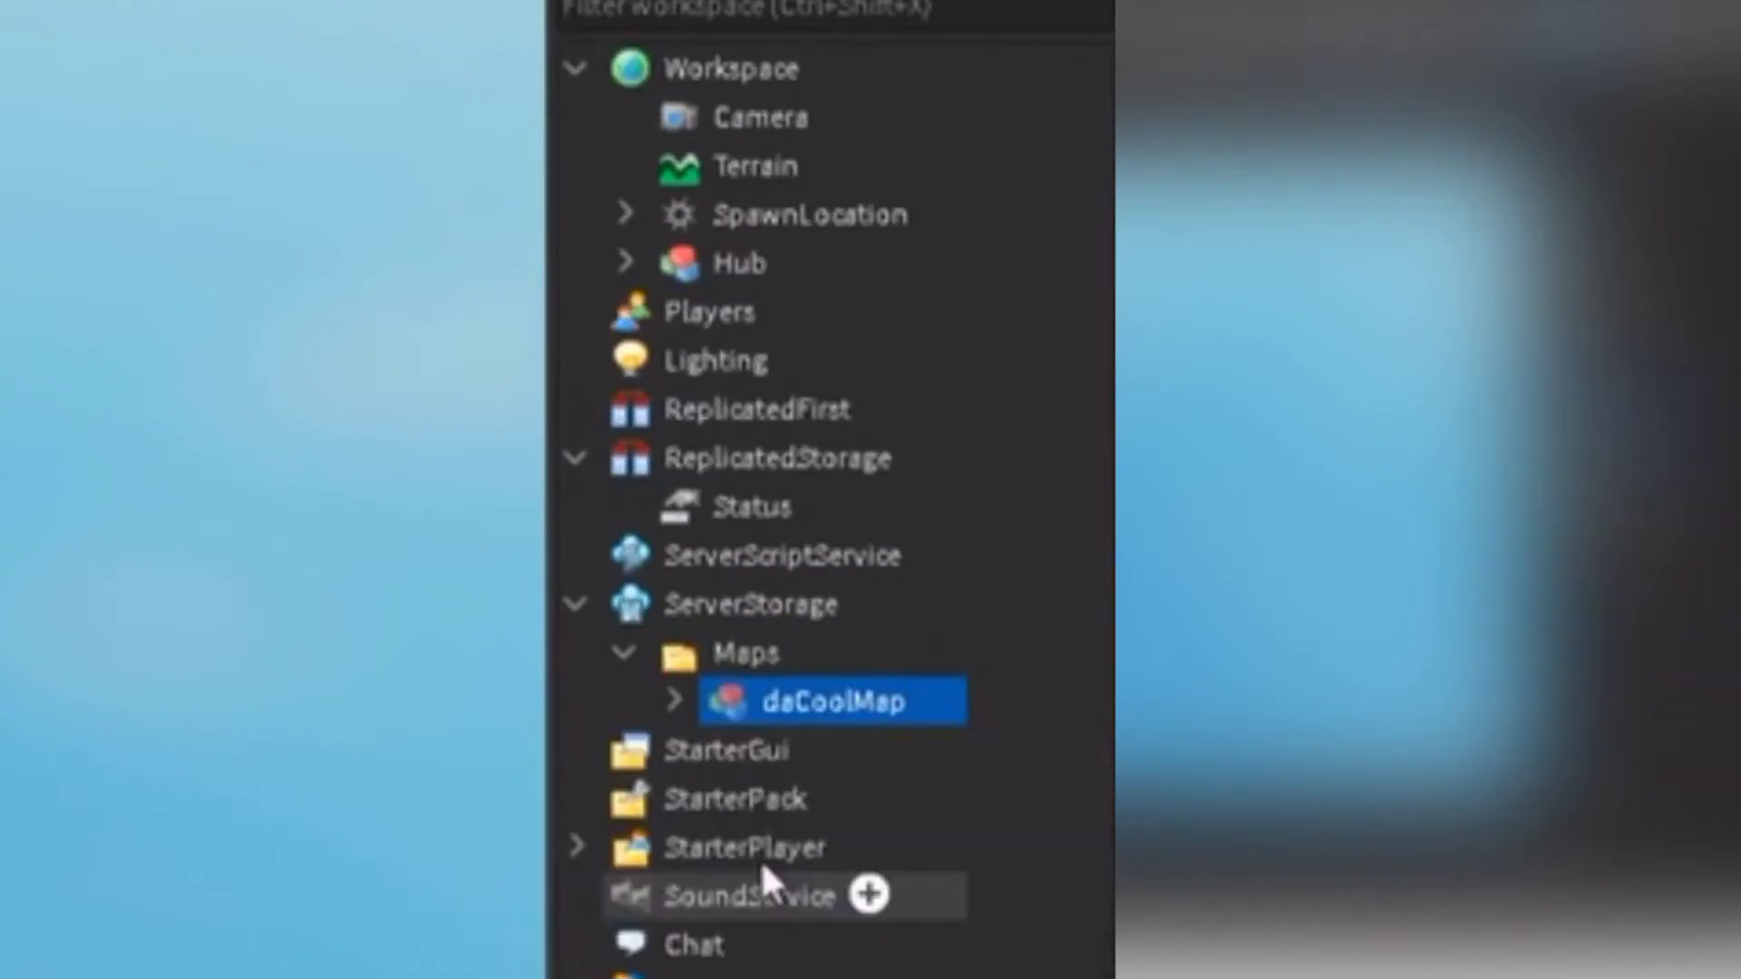
pyautogui.doubleClick(777, 751)
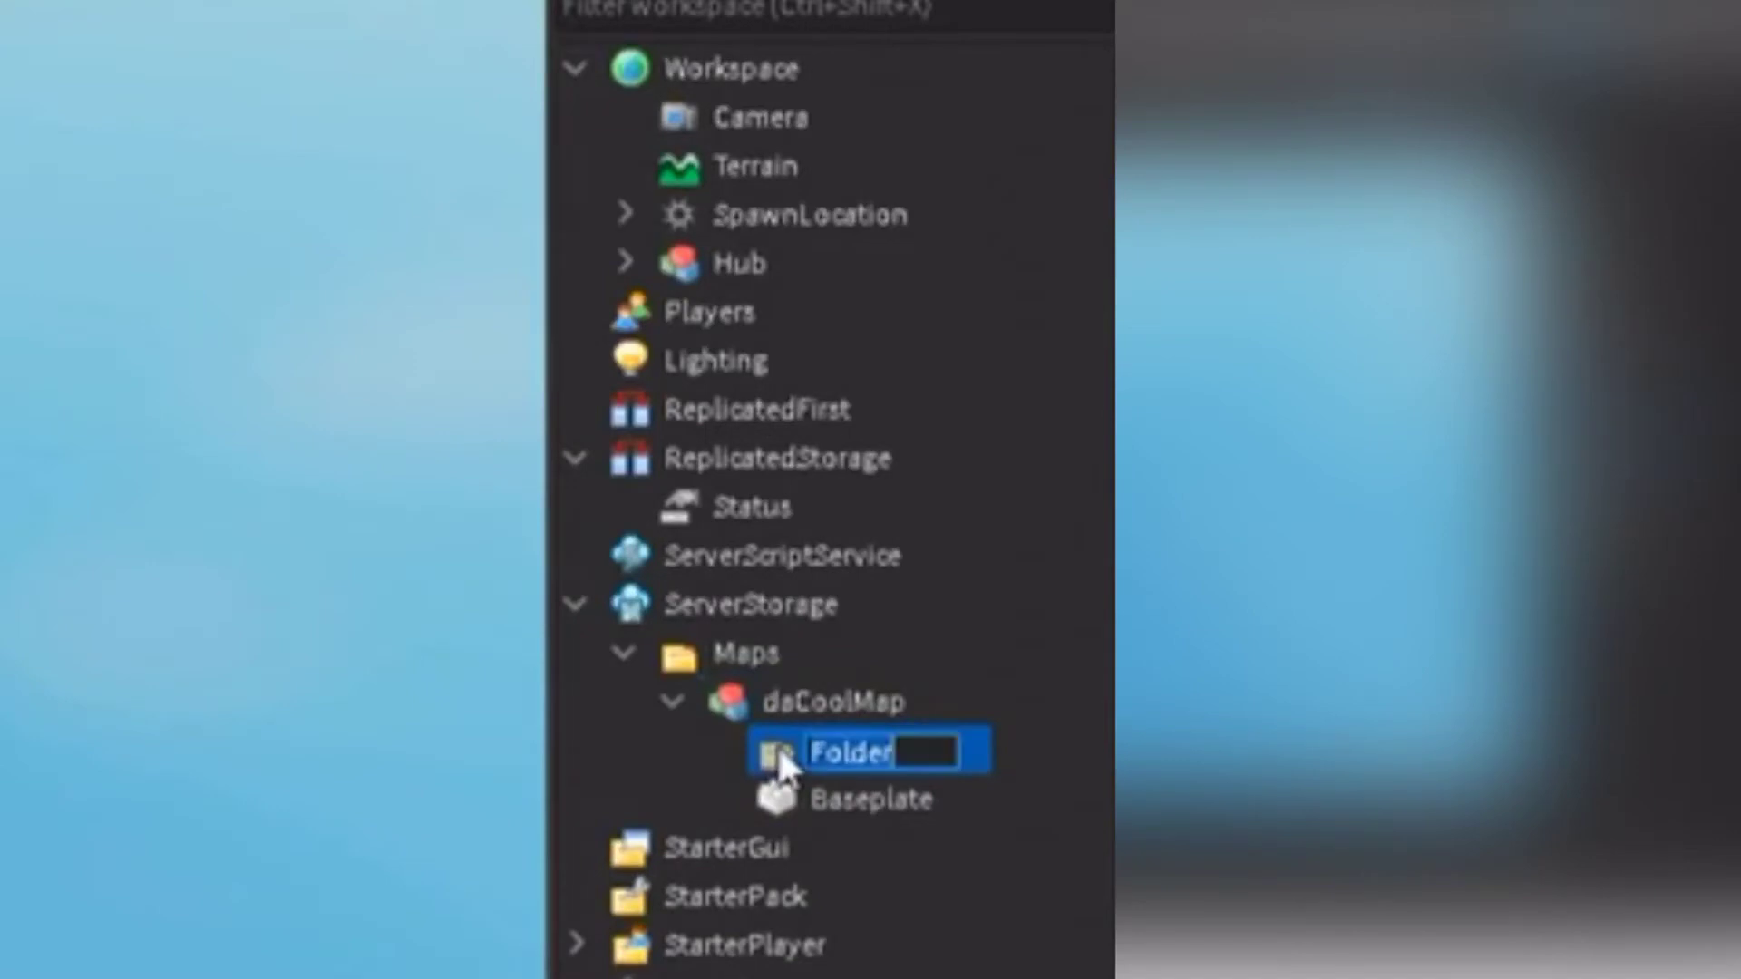
pyautogui.press('BackSpace')
pyautogui.write('Spawns')
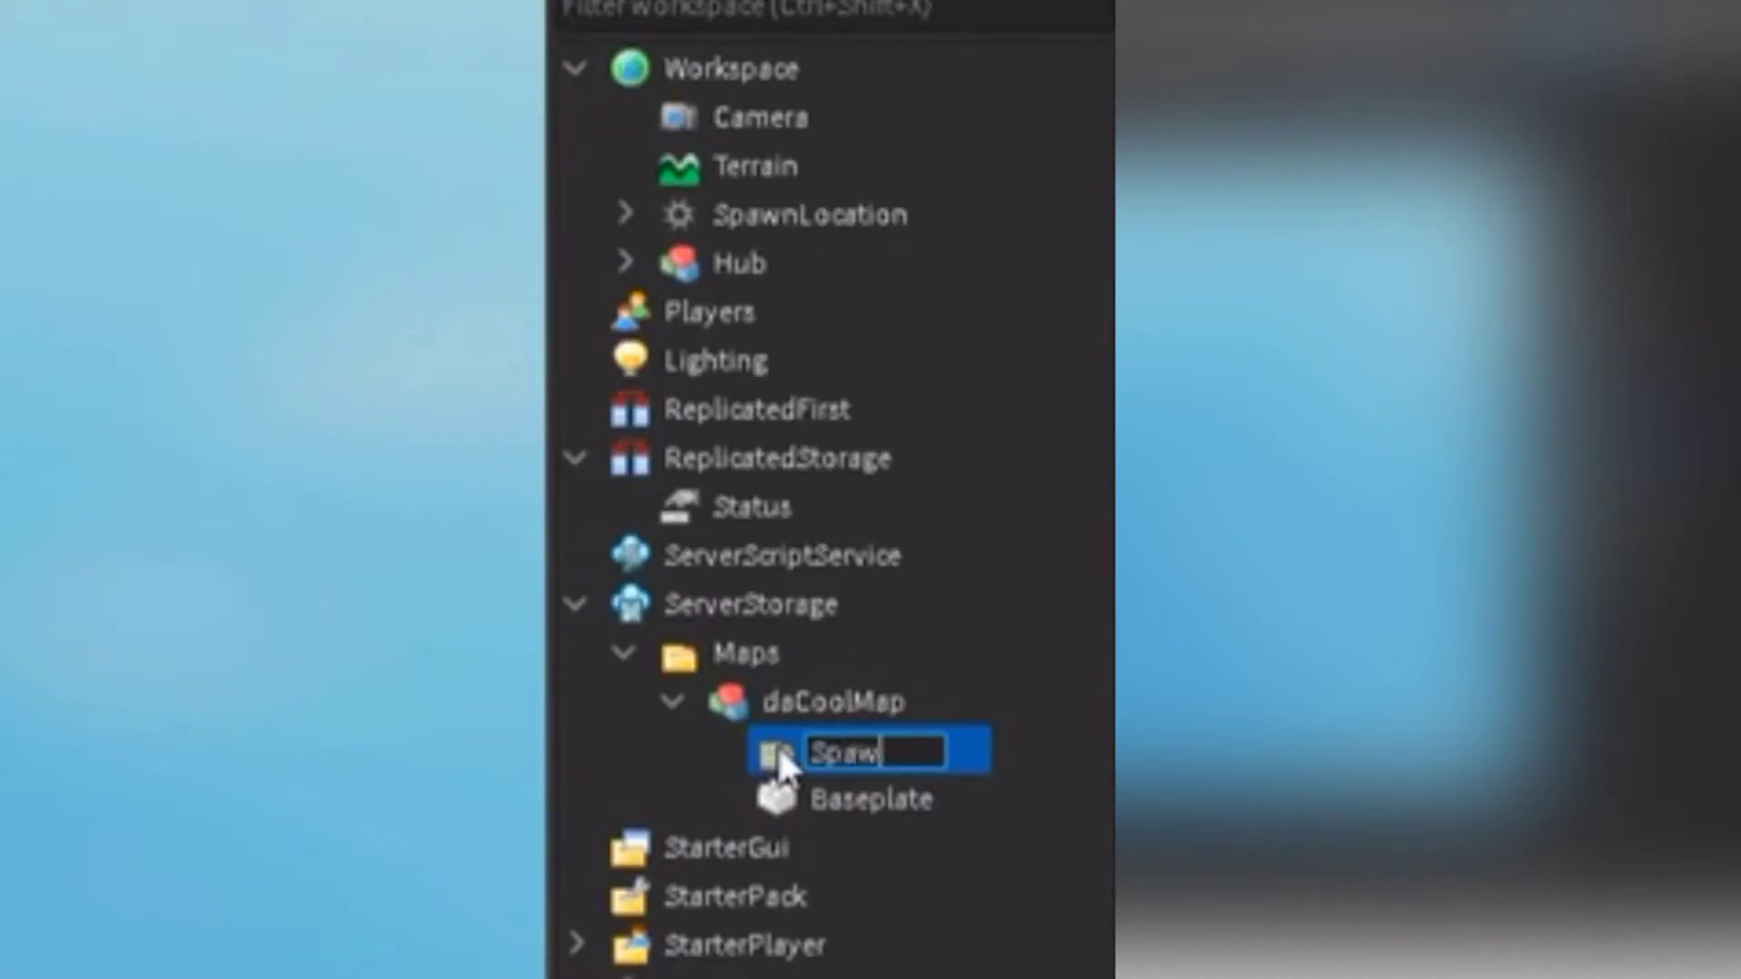
pyautogui.click(1040, 721)
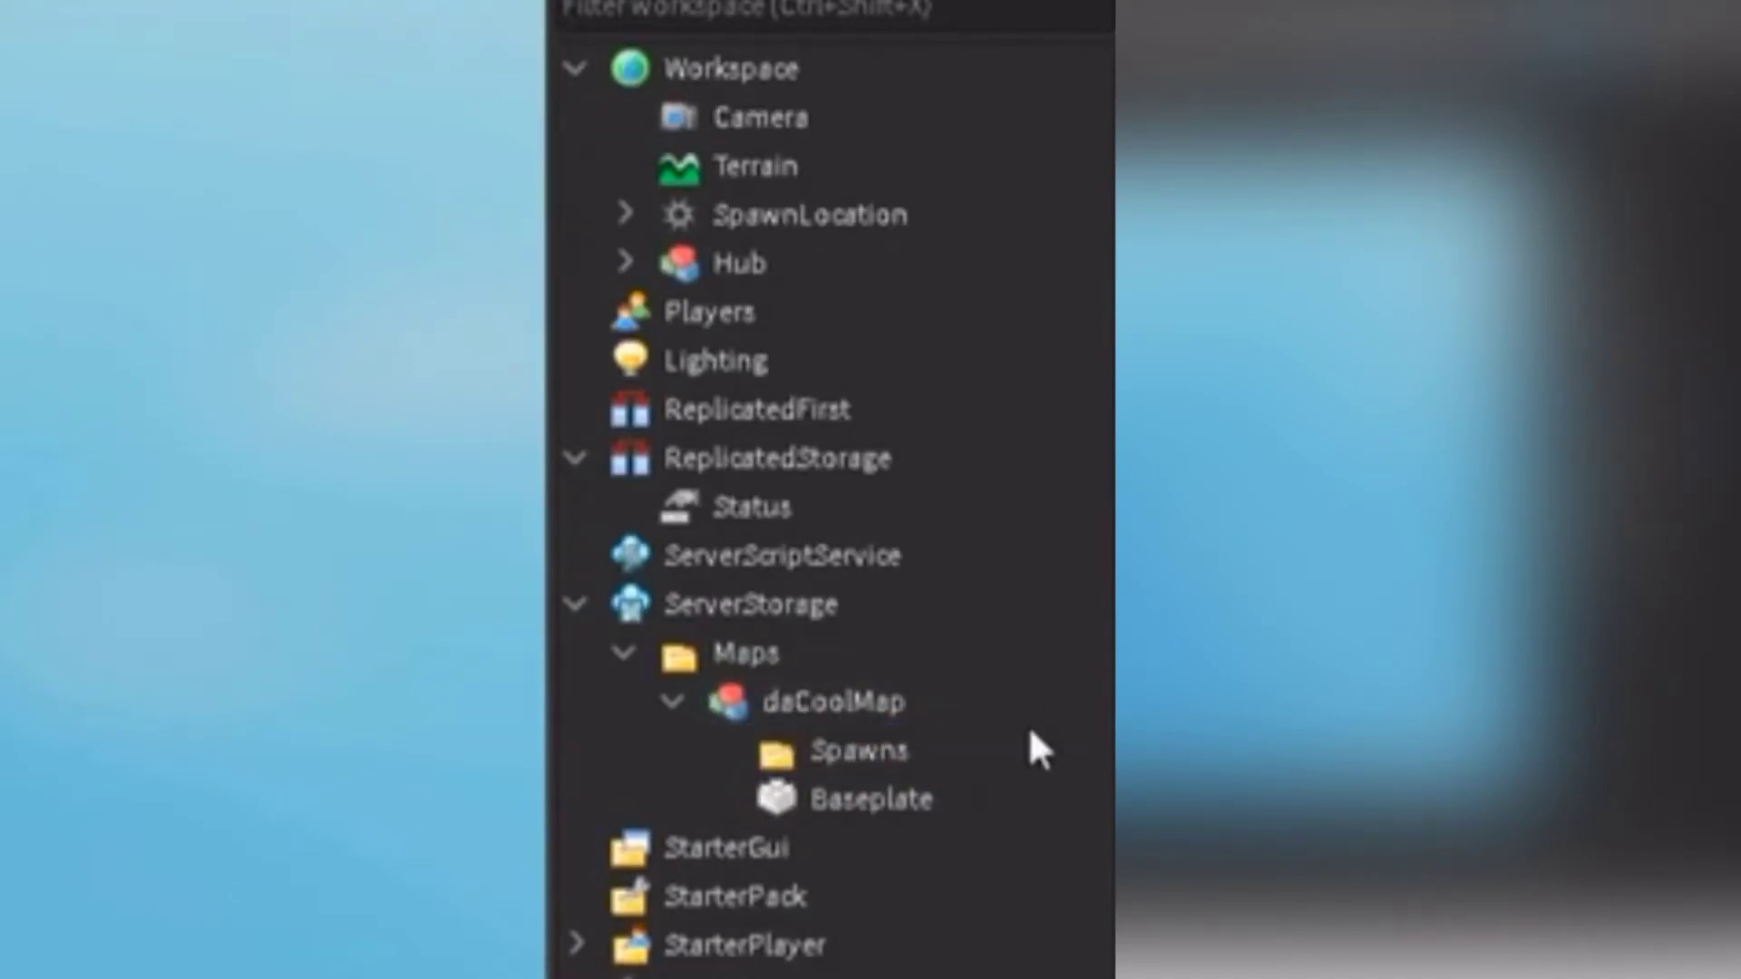
# Step: Move the daCoolMap model from the Maps folder back into Workspace
pyautogui.click(872, 799)
pyautogui.moveTo(939, 448); pyautogui.dragTo(939, 448, button='right')
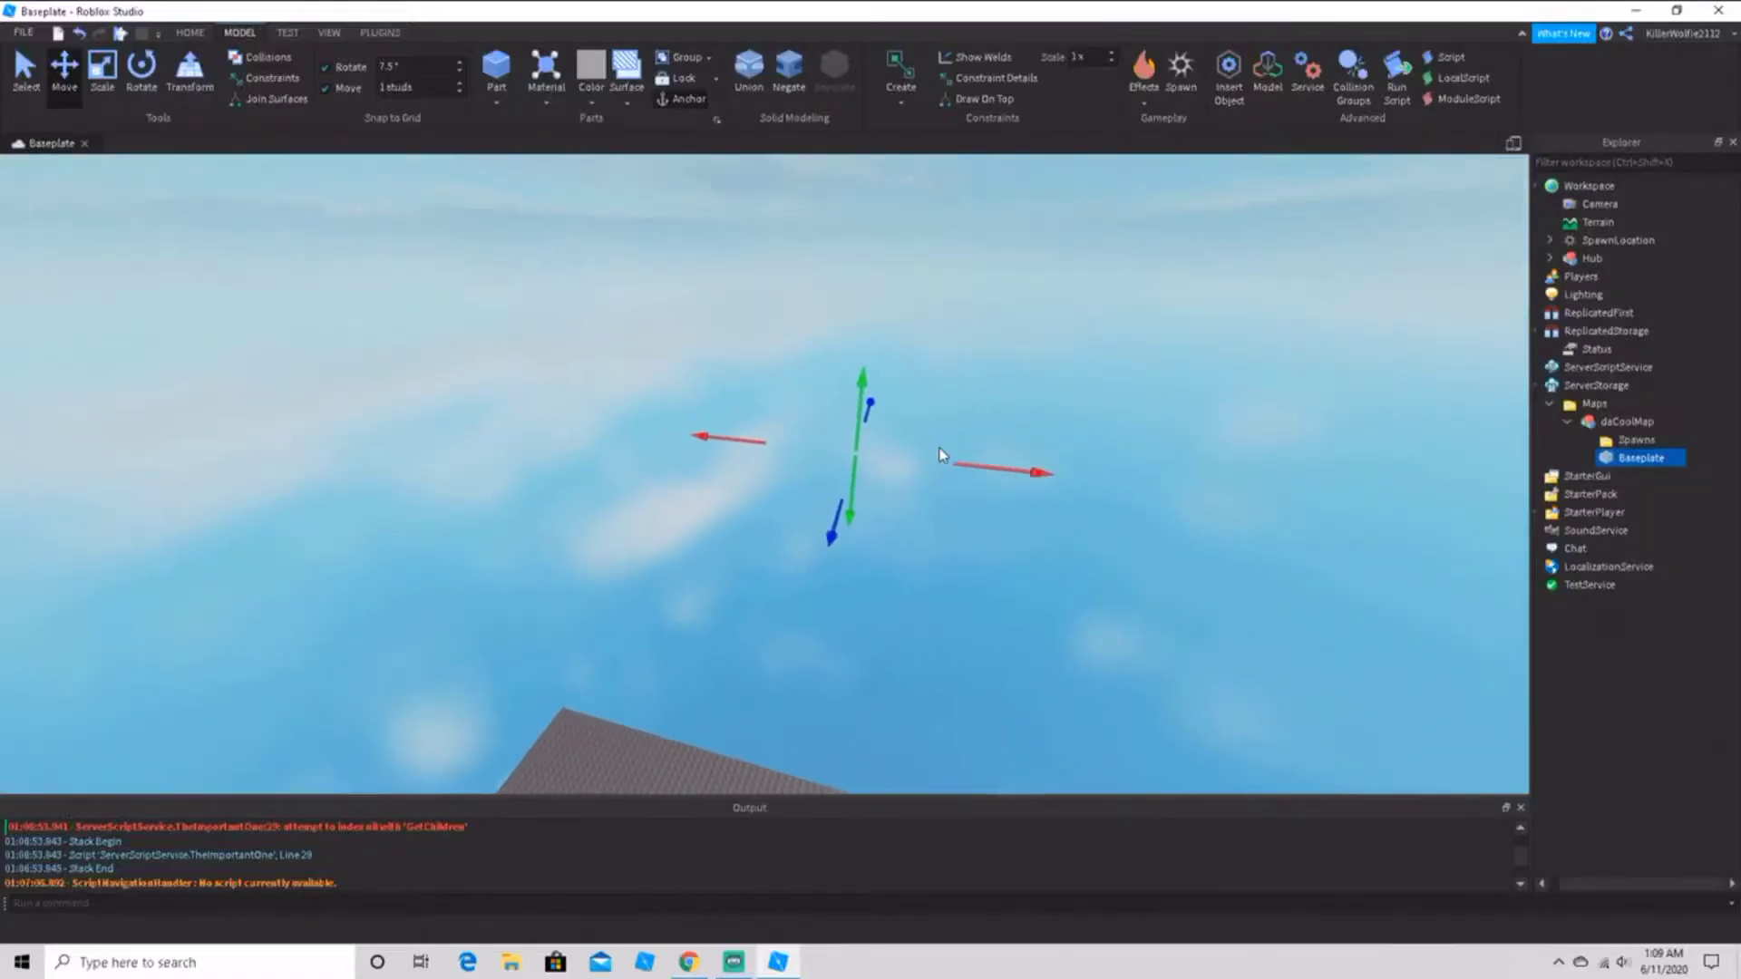
pyautogui.press('w')
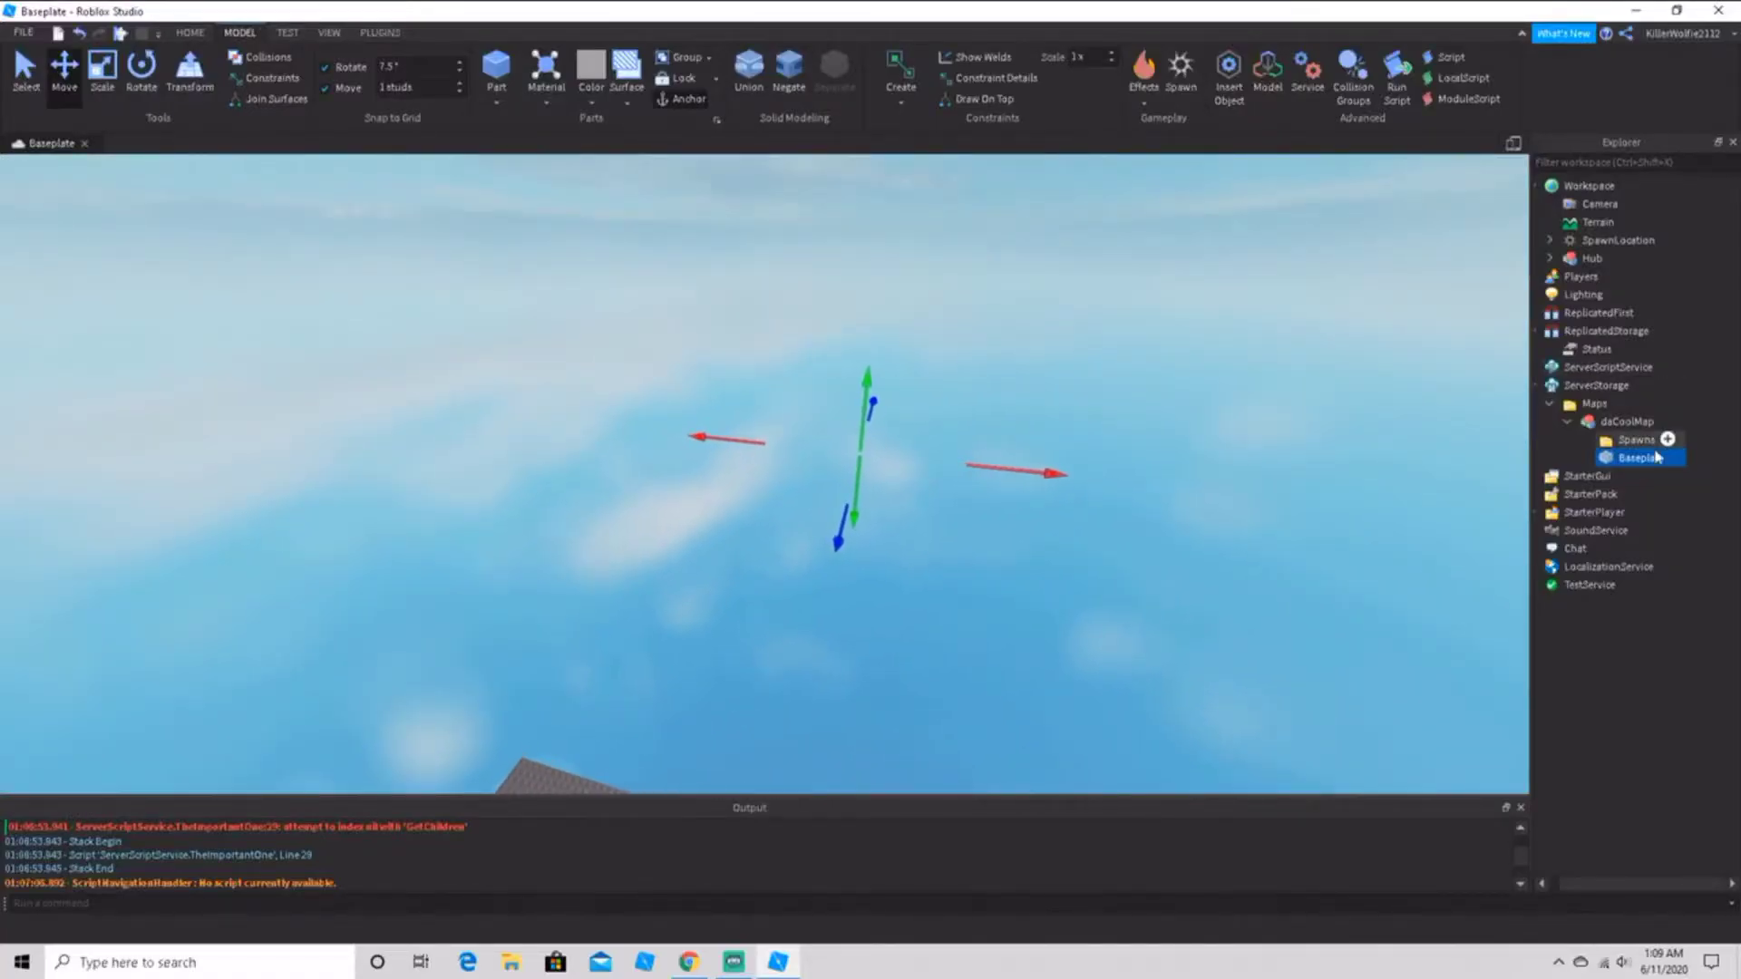
pyautogui.moveTo(1198, 547); pyautogui.dragTo(1199, 548, button='right')
pyautogui.scroll(3, 1199, 547)
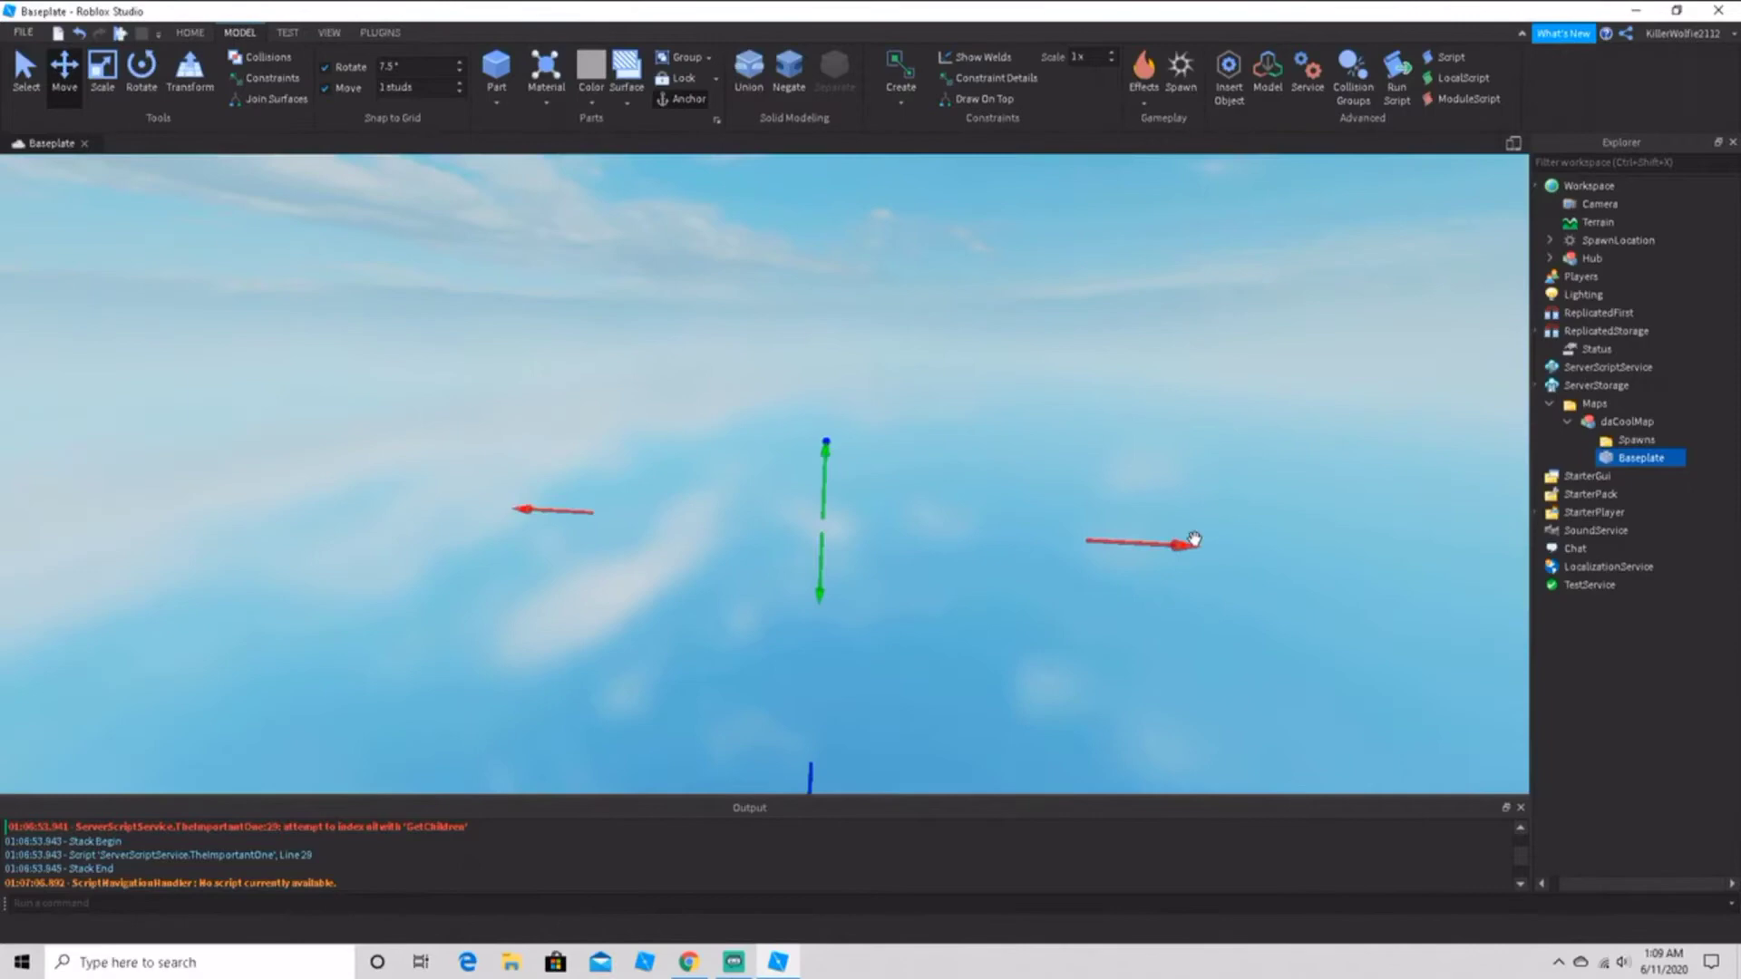
pyautogui.scroll(-2, 1199, 547)
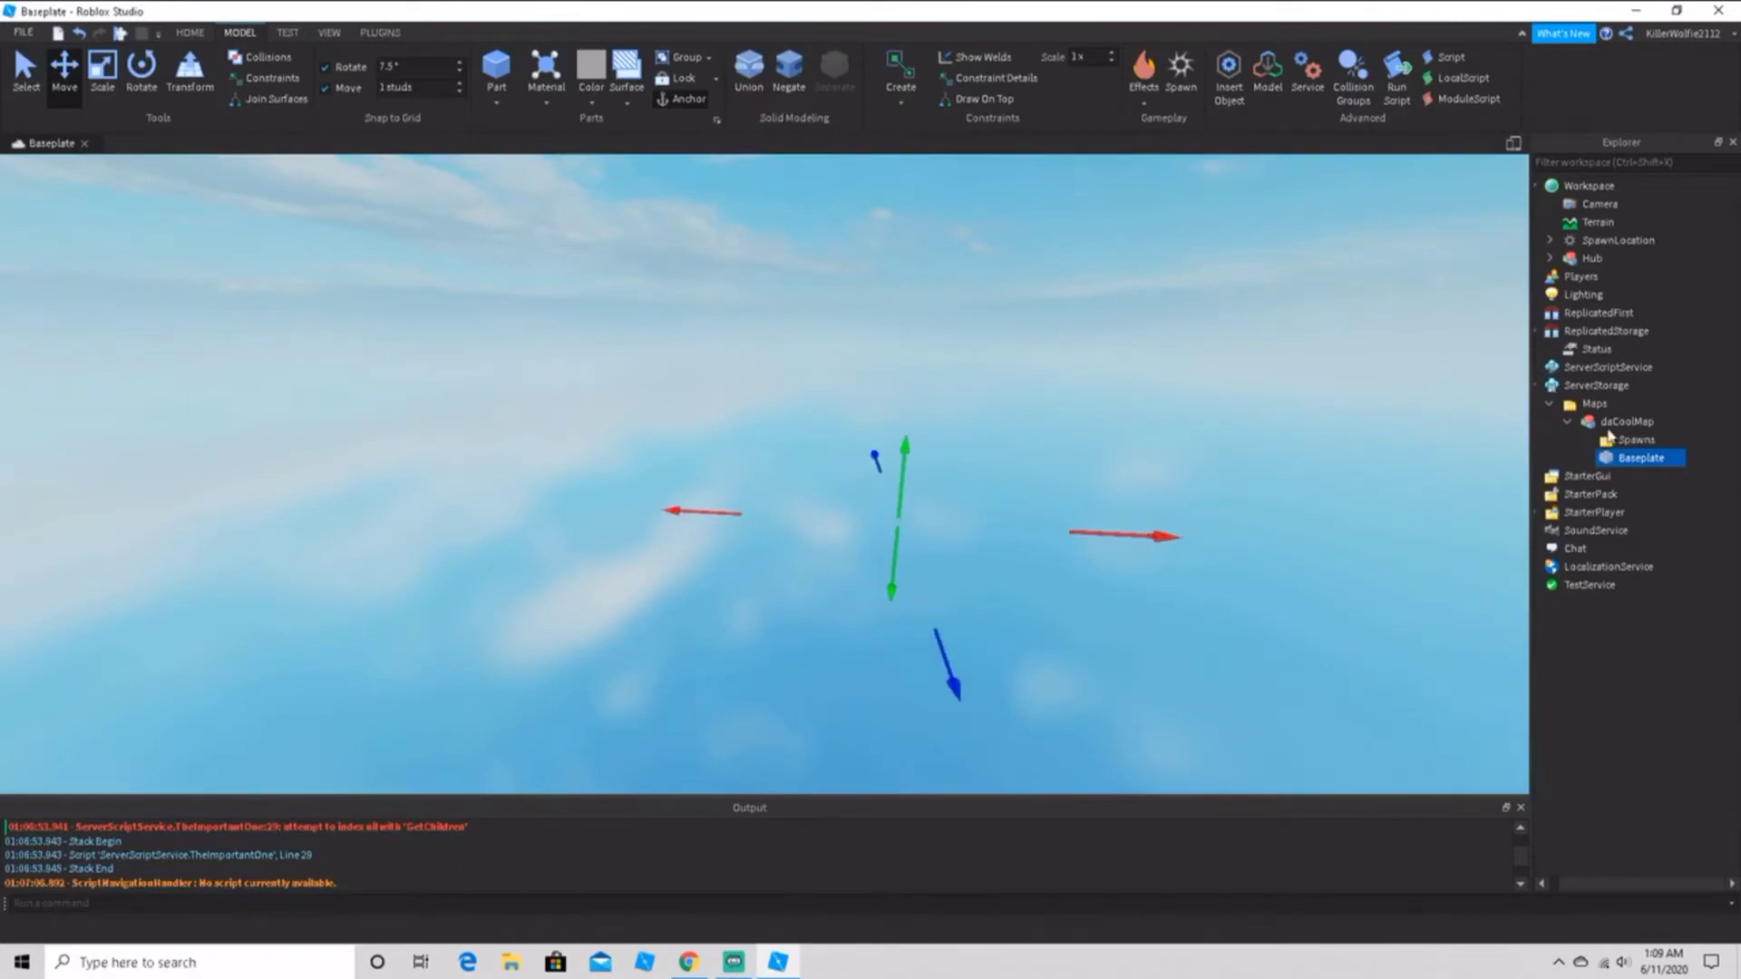
pyautogui.moveTo(1623, 422); pyautogui.dragTo(1591, 186)
# Step: Duplicate daCoolMap, raise the copy slightly above the original and colour it bright green
pyautogui.hotkey('ctrl', 'd')
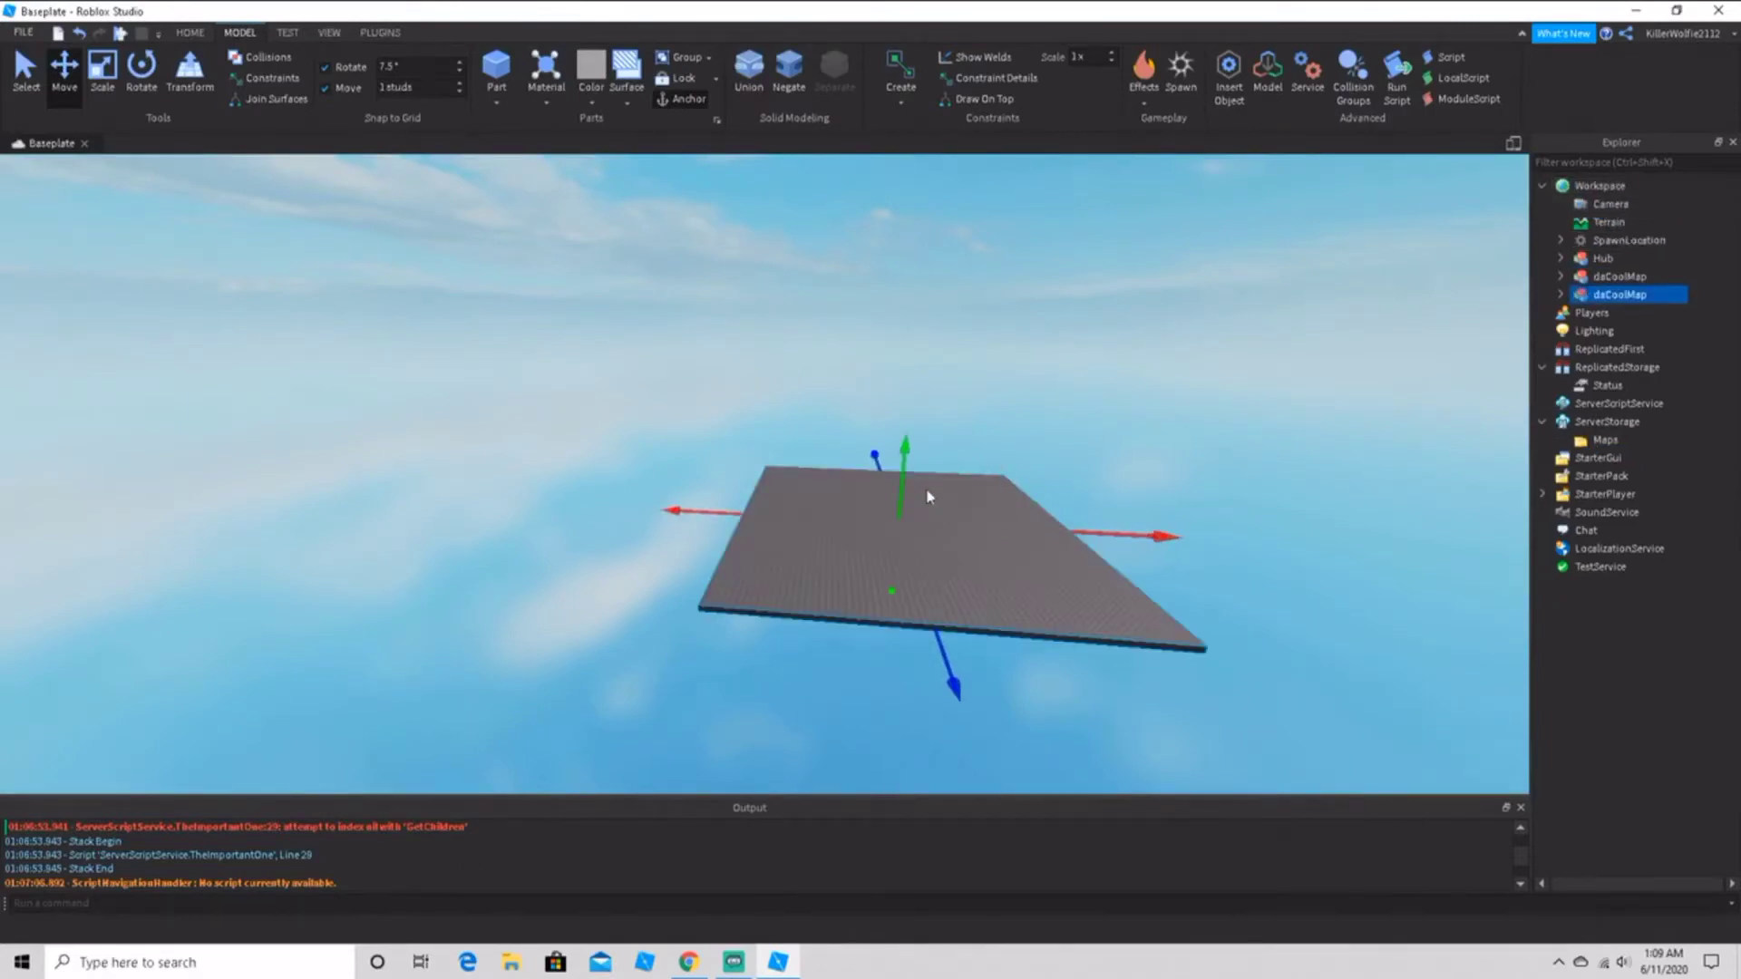
pyautogui.moveTo(904, 479); pyautogui.dragTo(905, 466)
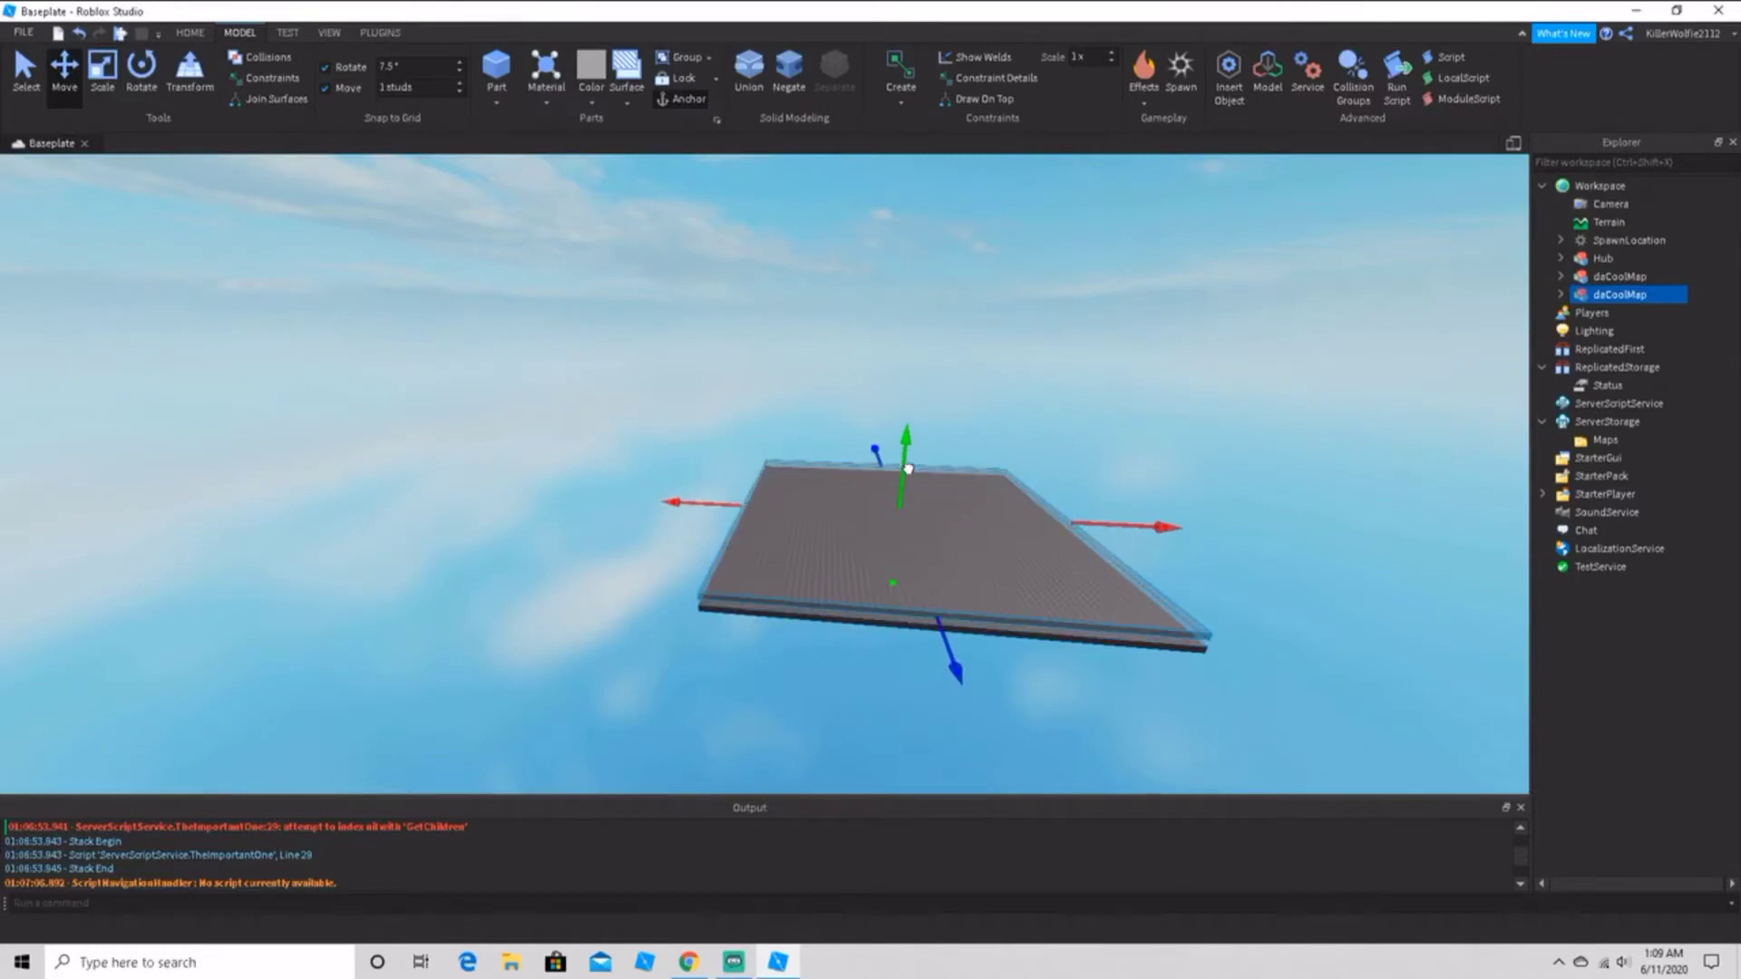
pyautogui.click(590, 102)
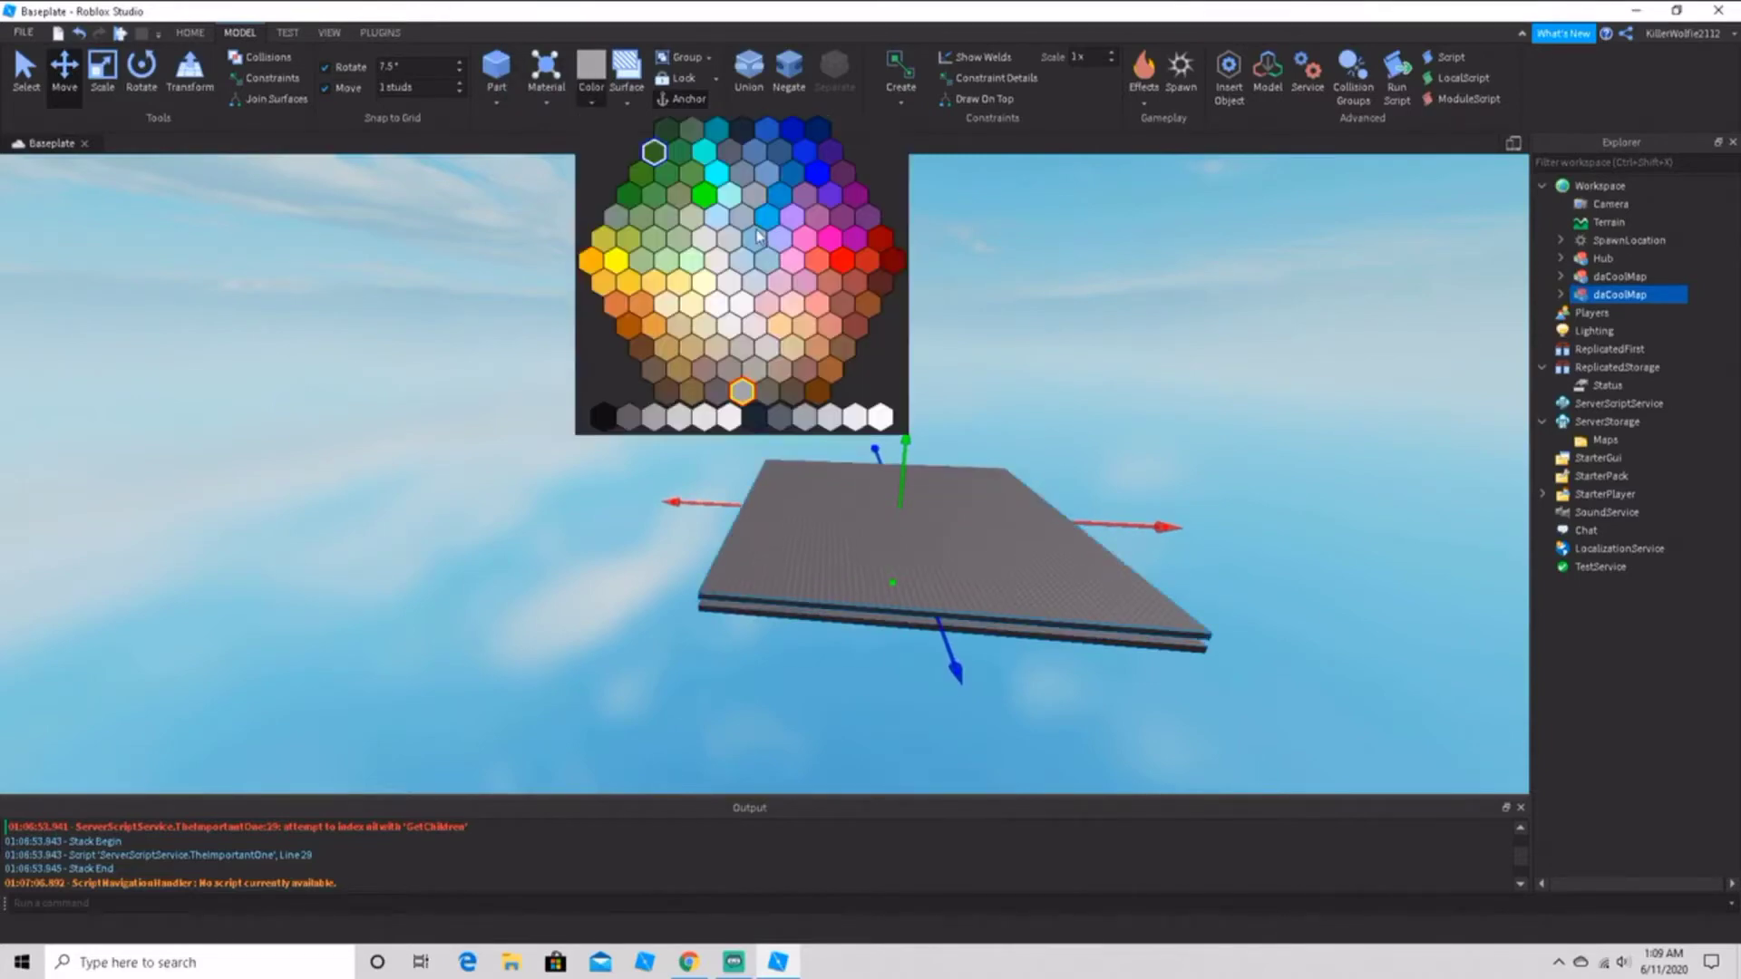
pyautogui.click(702, 194)
pyautogui.click(1127, 302)
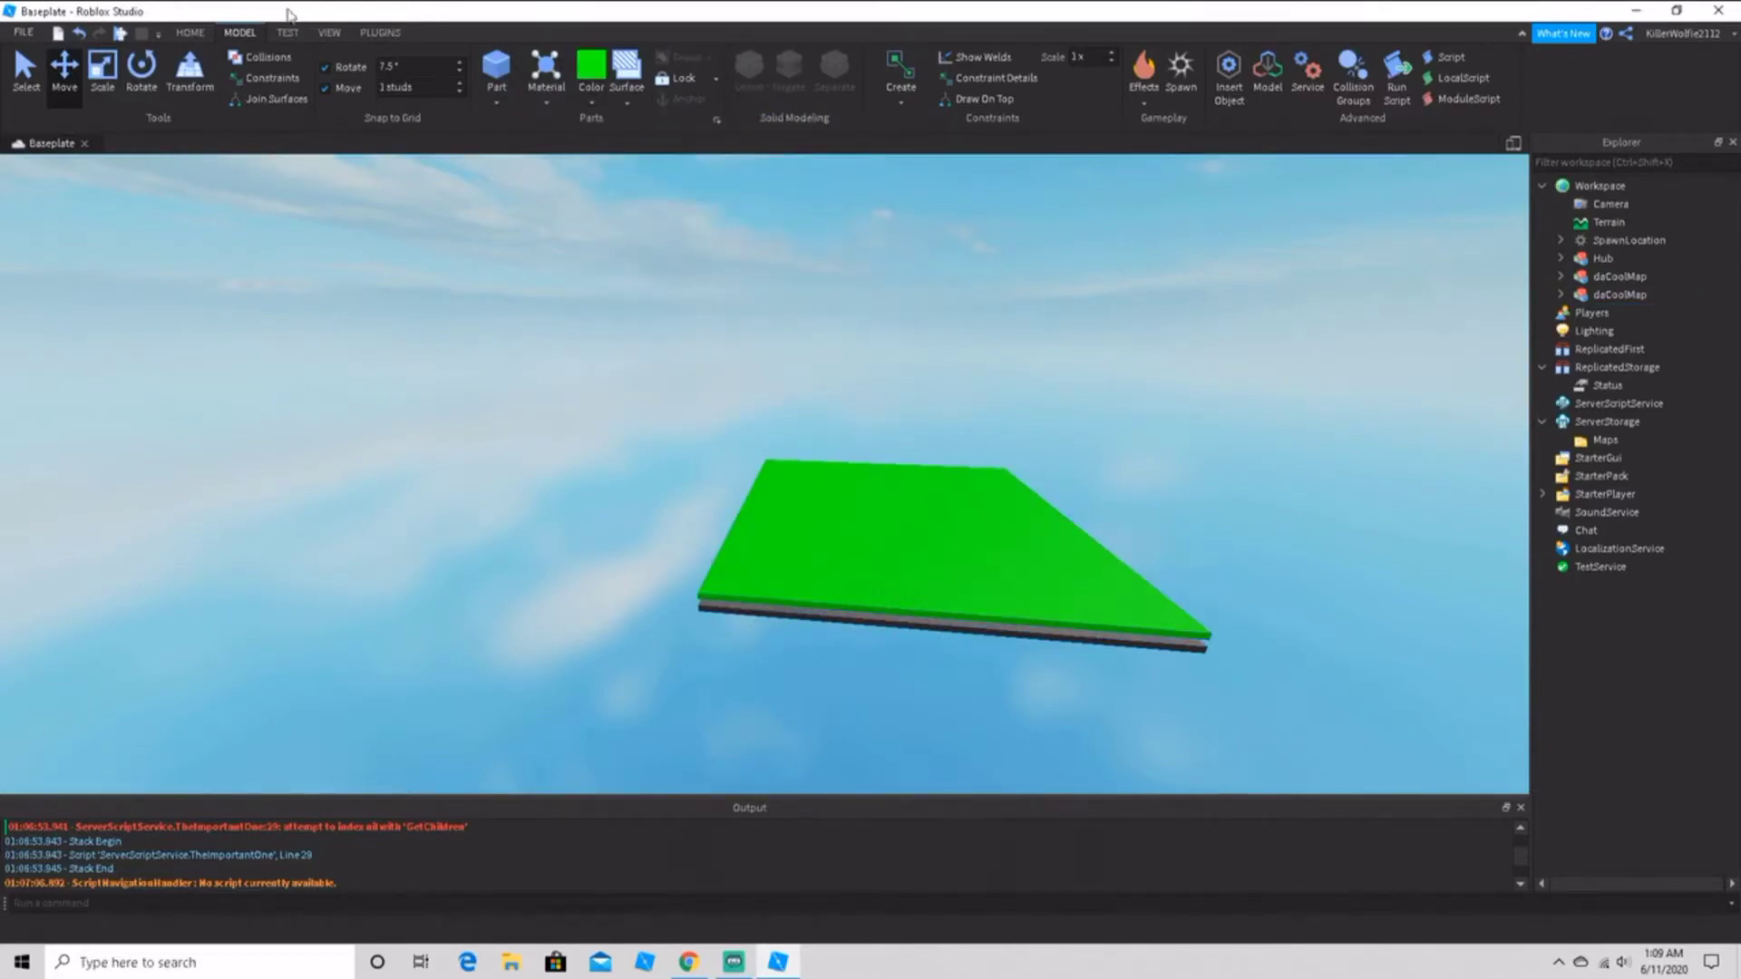
pyautogui.click(322, 33)
pyautogui.click(87, 74)
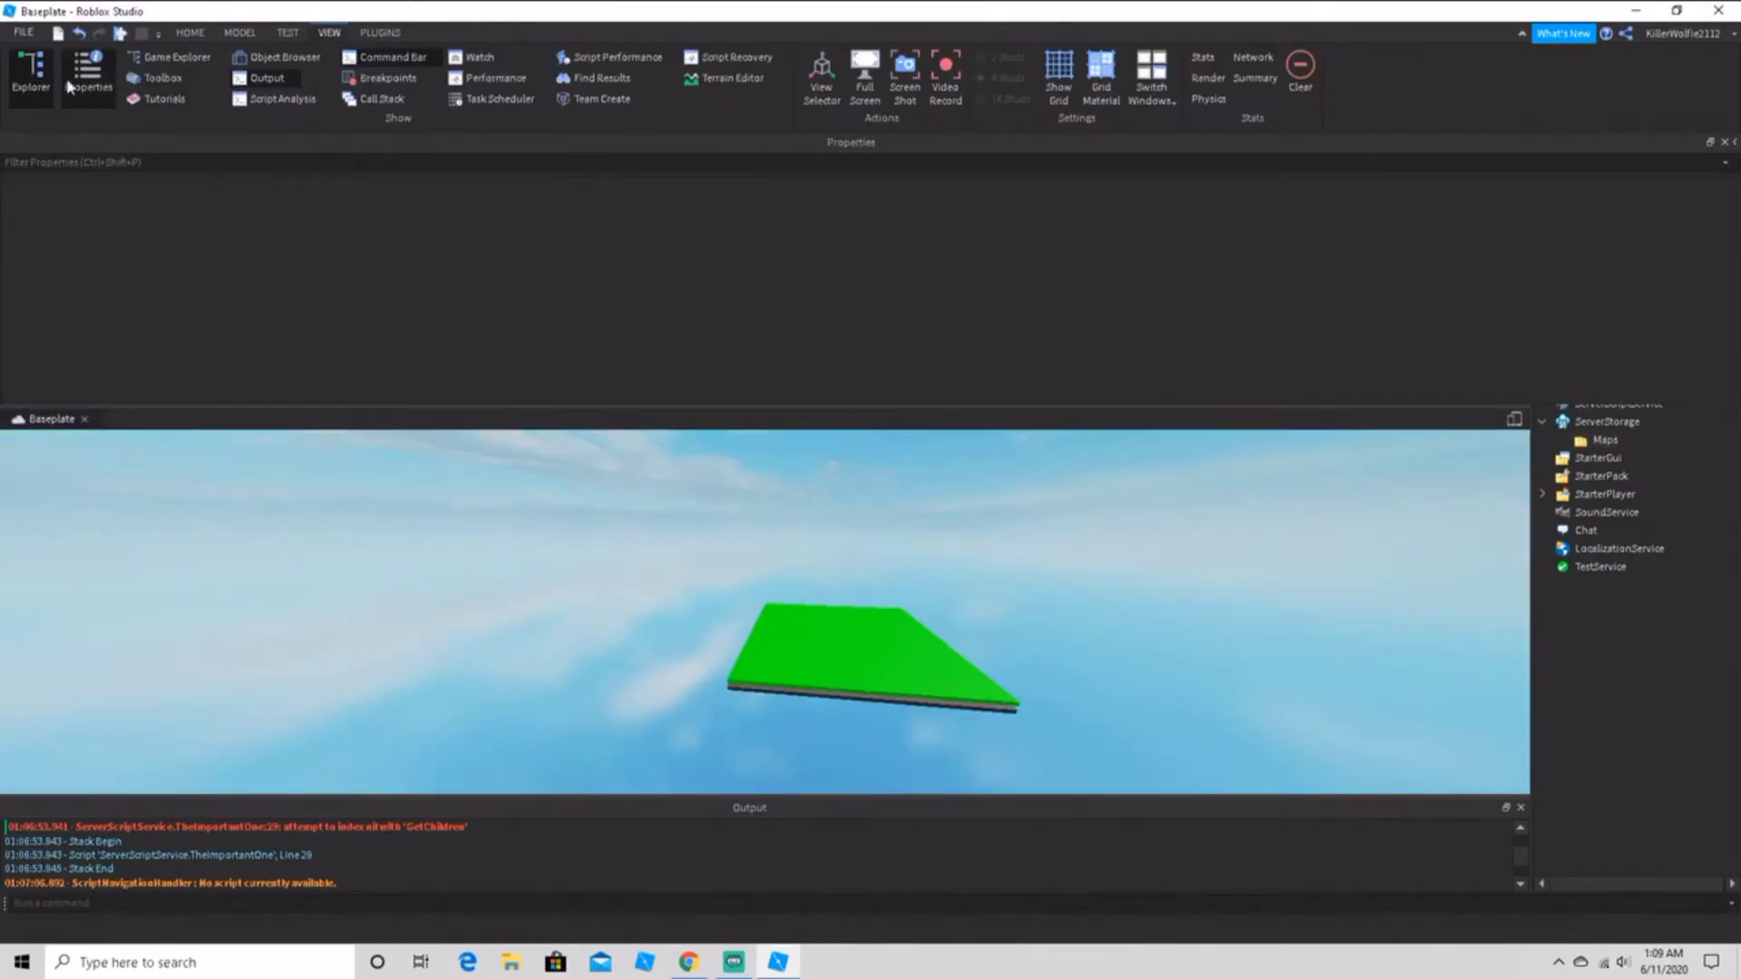
pyautogui.click(1724, 142)
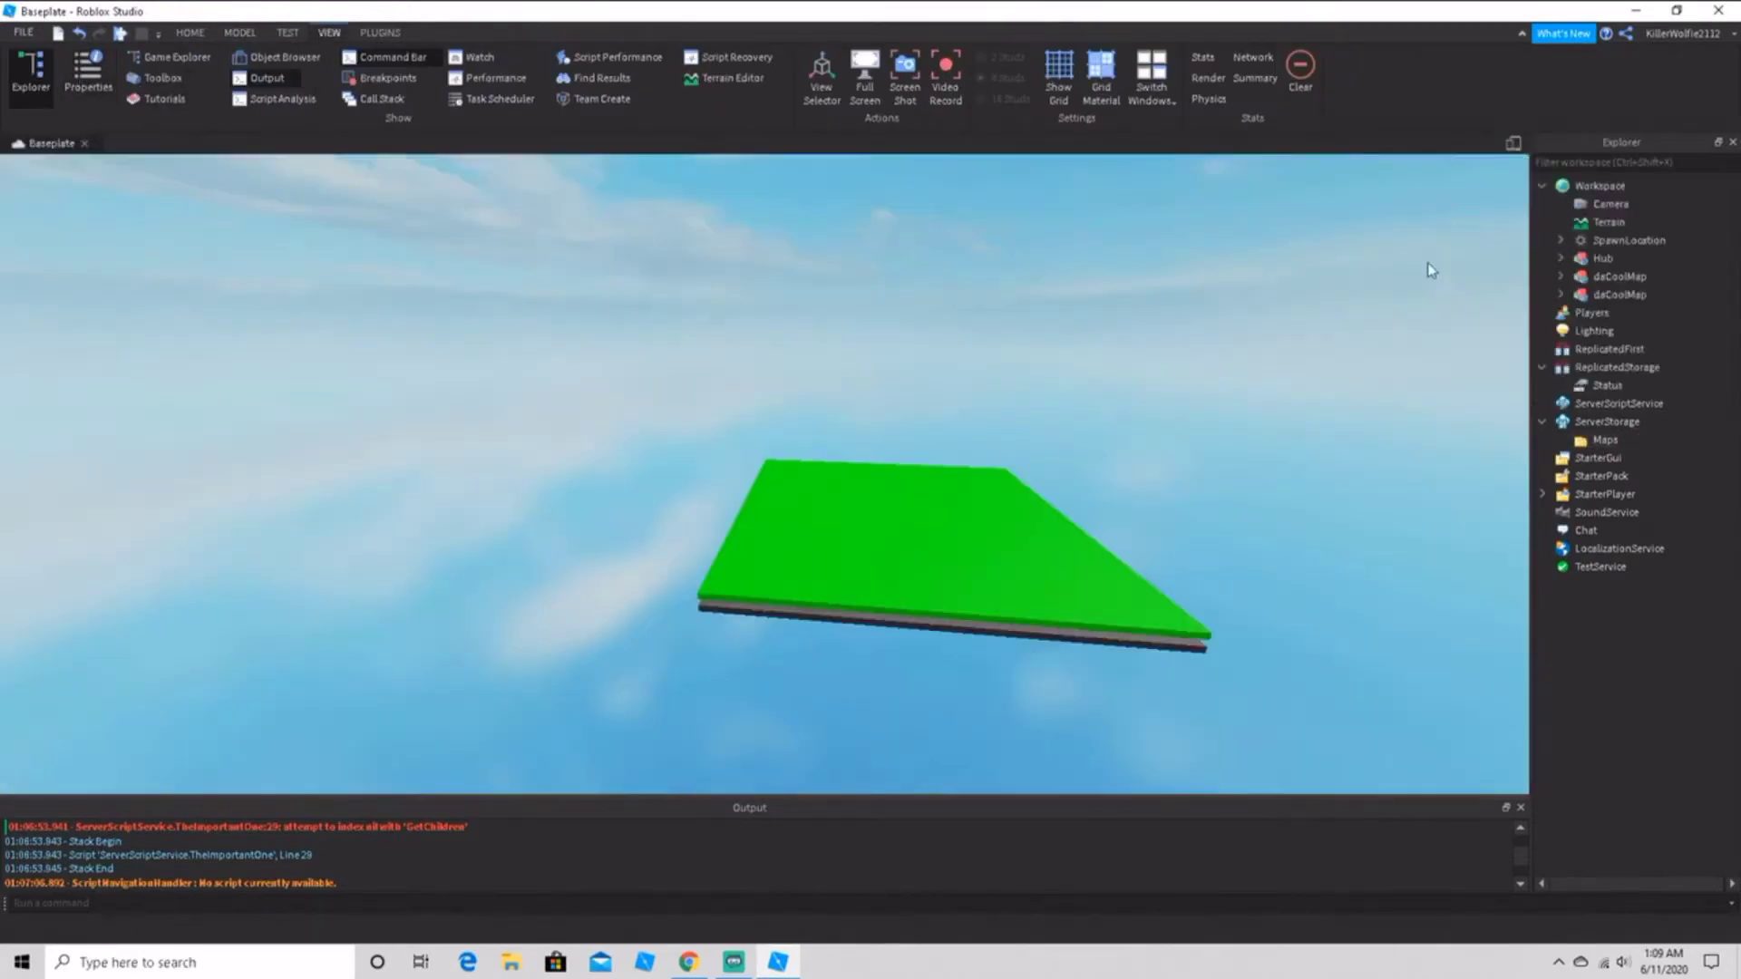
# Step: Delete the green copy of daCoolMap from Workspace
pyautogui.click(1583, 292)
pyautogui.press('Delete')
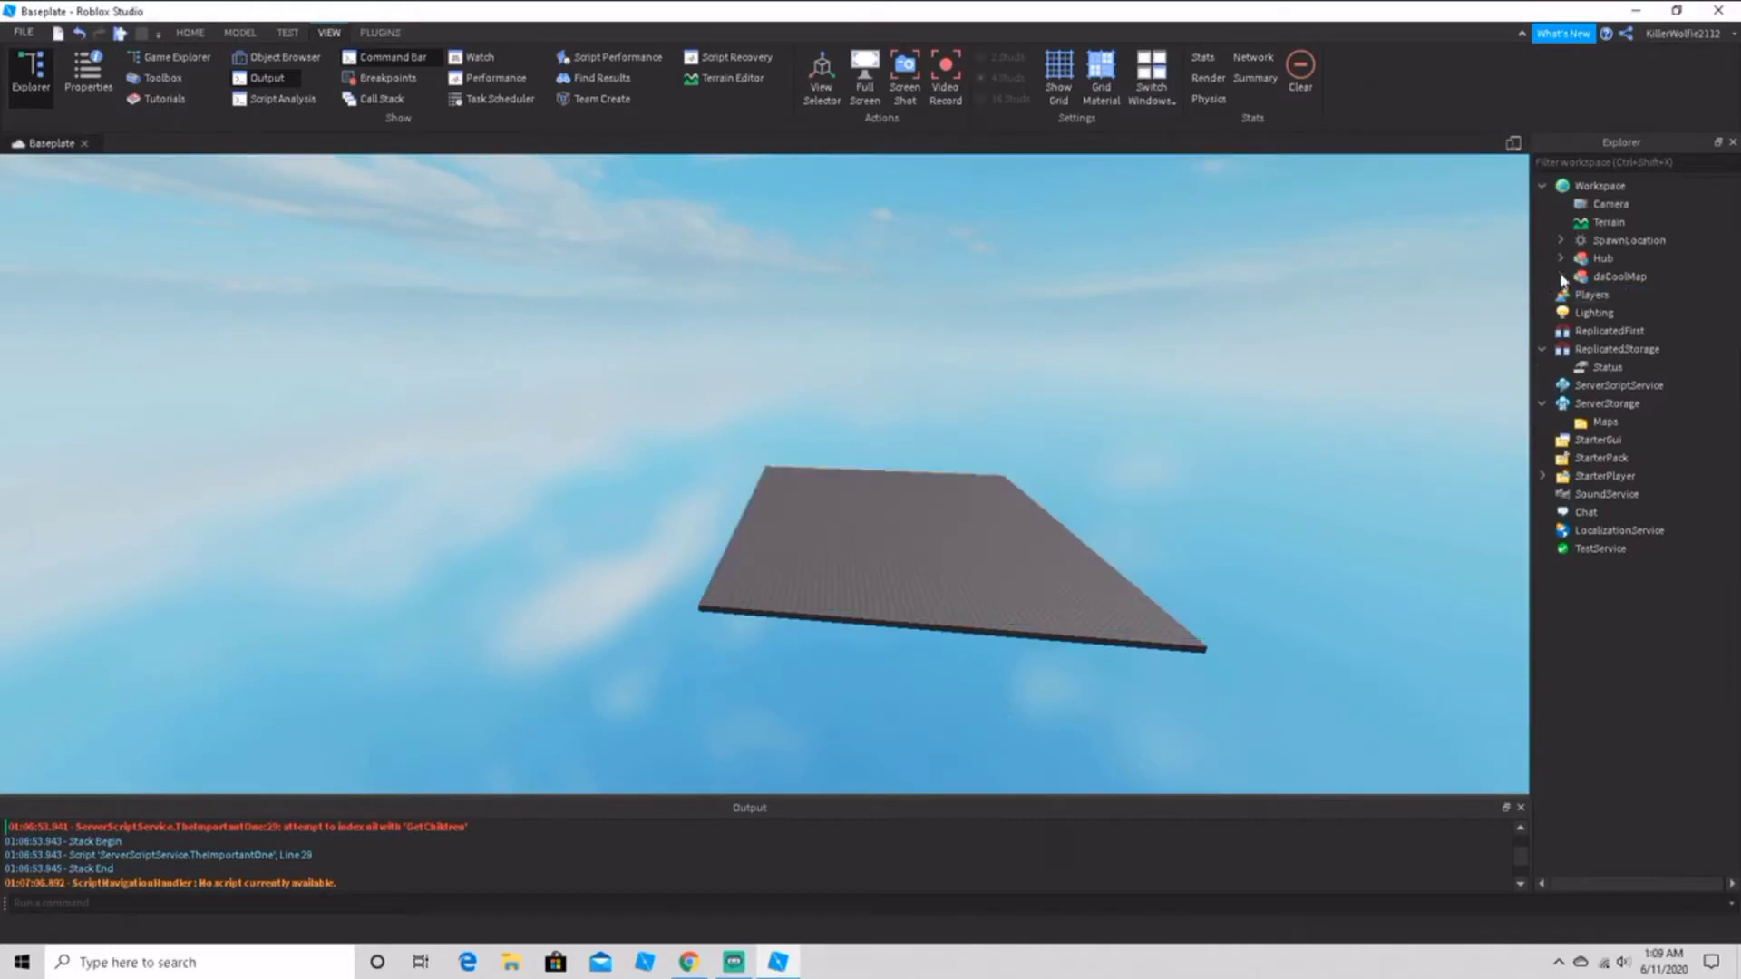
# Step: Duplicate the Baseplate inside daCoolMap, raise the copy slightly above the original and colour it bright green
pyautogui.click(1560, 277)
pyautogui.click(1632, 312)
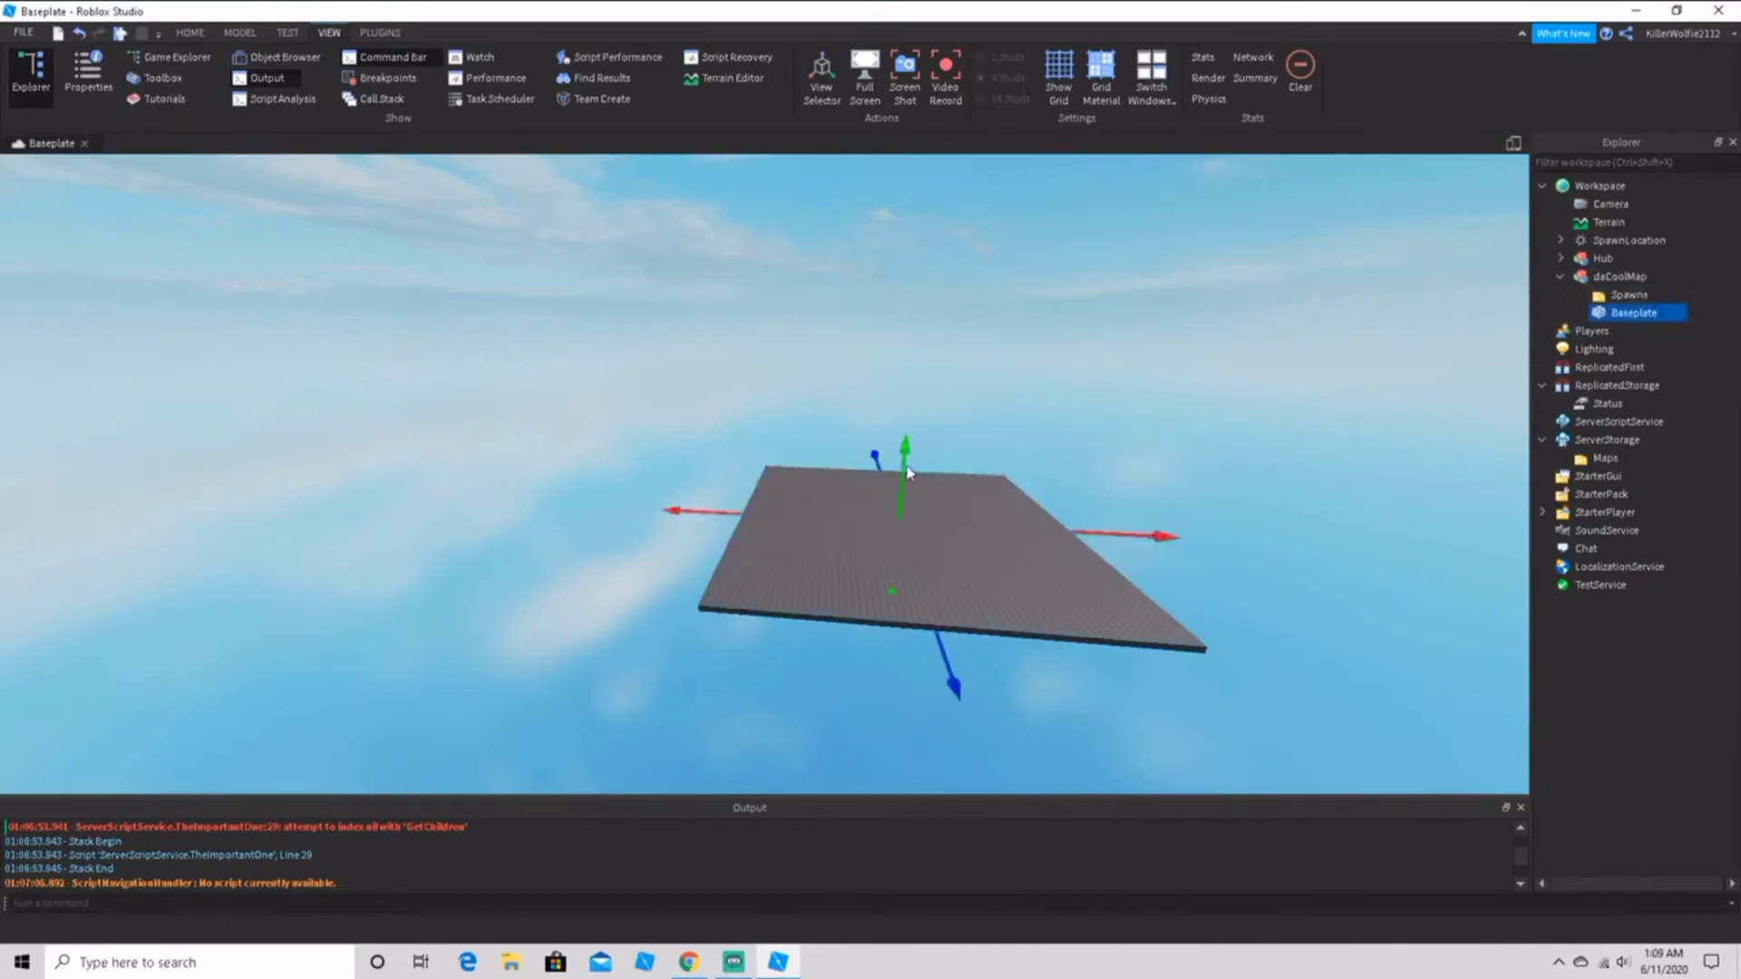
pyautogui.hotkey('ctrl', 'd')
pyautogui.moveTo(906, 469); pyautogui.dragTo(906, 455)
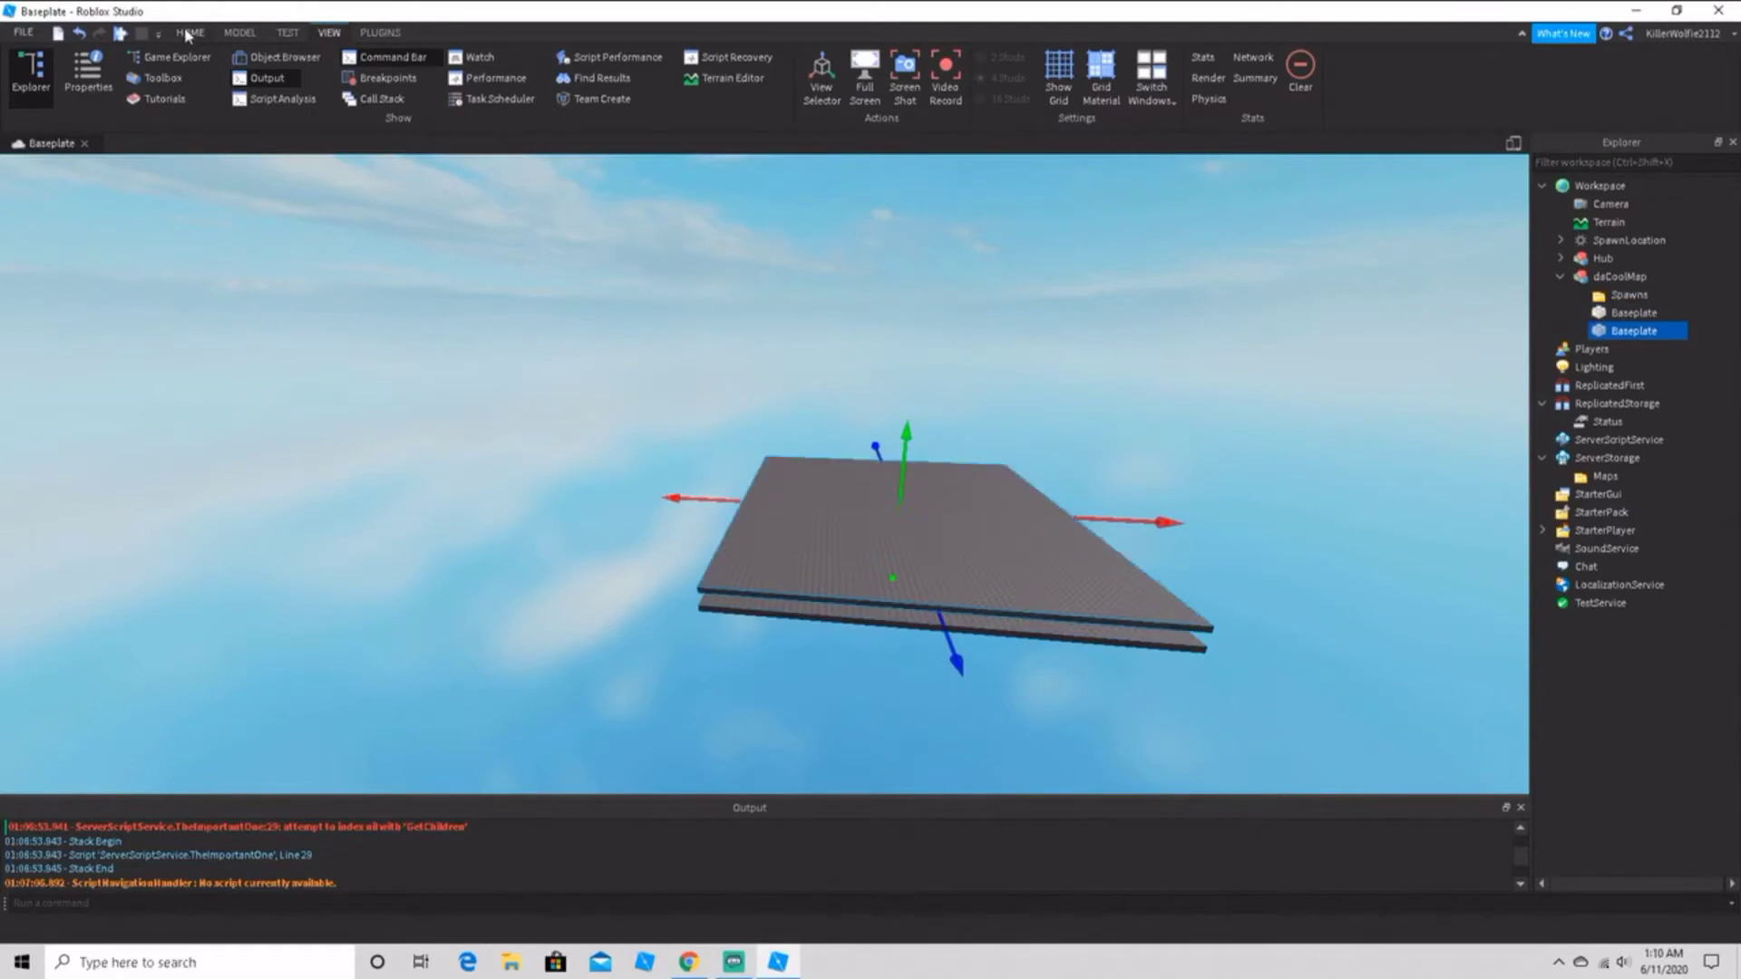
pyautogui.click(189, 33)
pyautogui.click(638, 68)
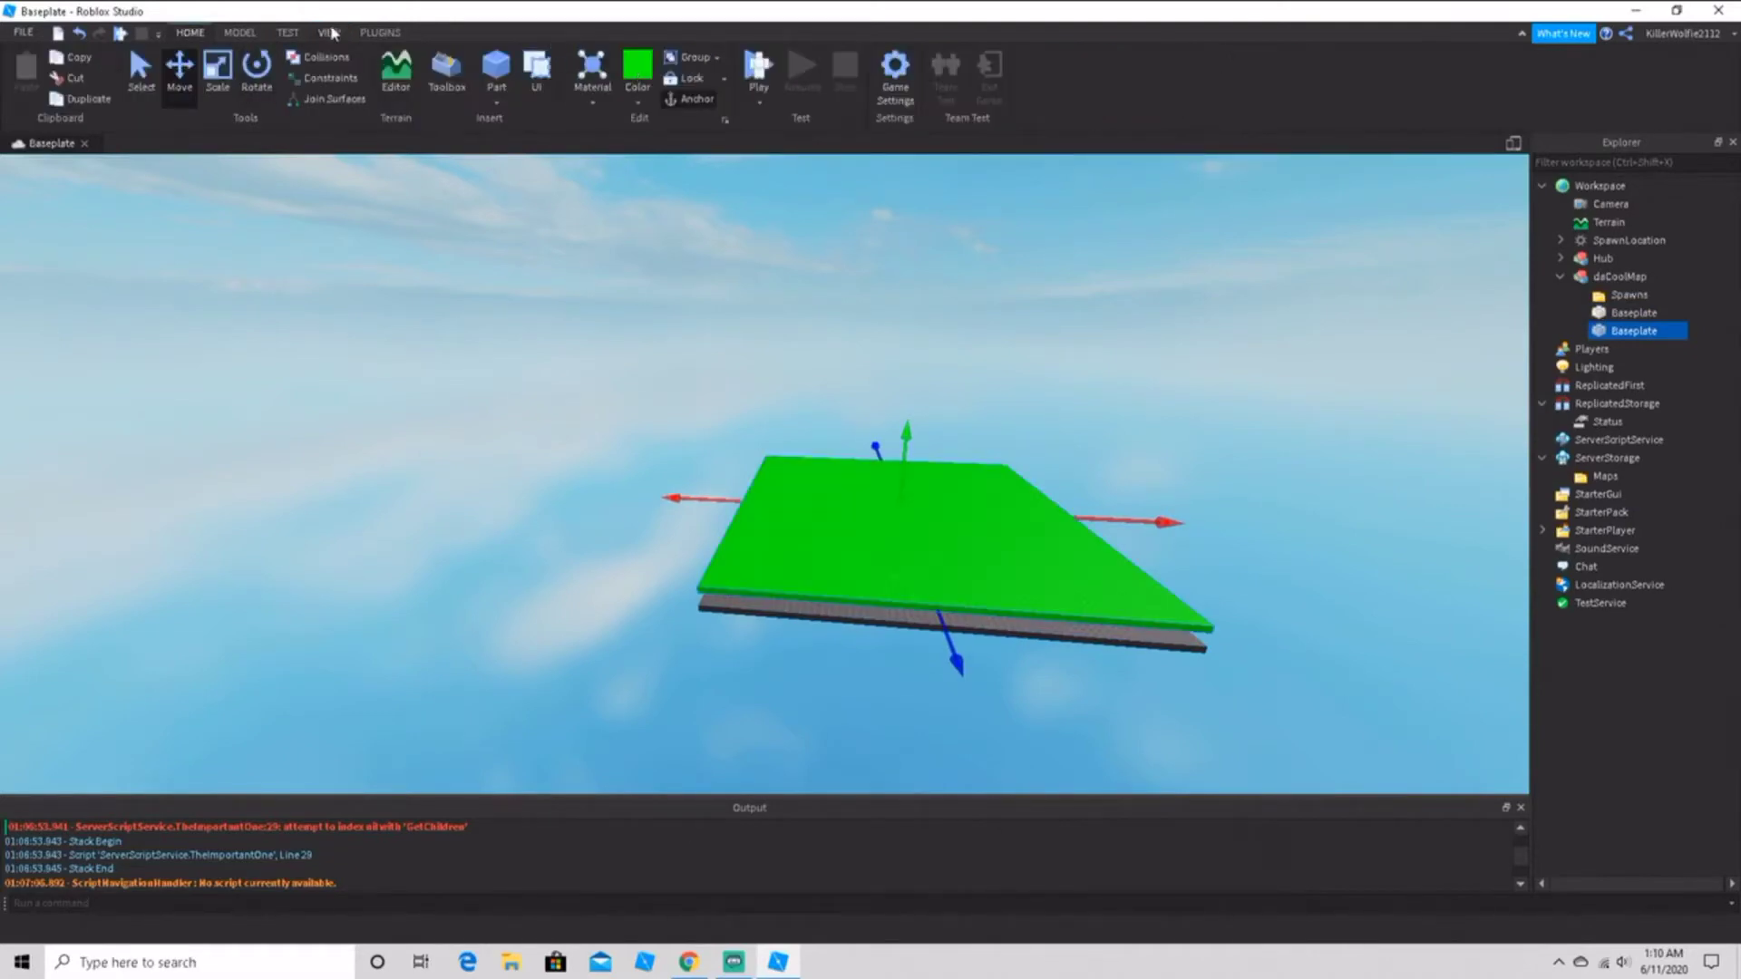
# Step: Set the green baseplate copy's Size to 5, 0.1, 5 and close its properties
pyautogui.click(329, 33)
pyautogui.click(84, 75)
pyautogui.scroll(-2, 239, 289)
pyautogui.scroll(-2, 482, 580)
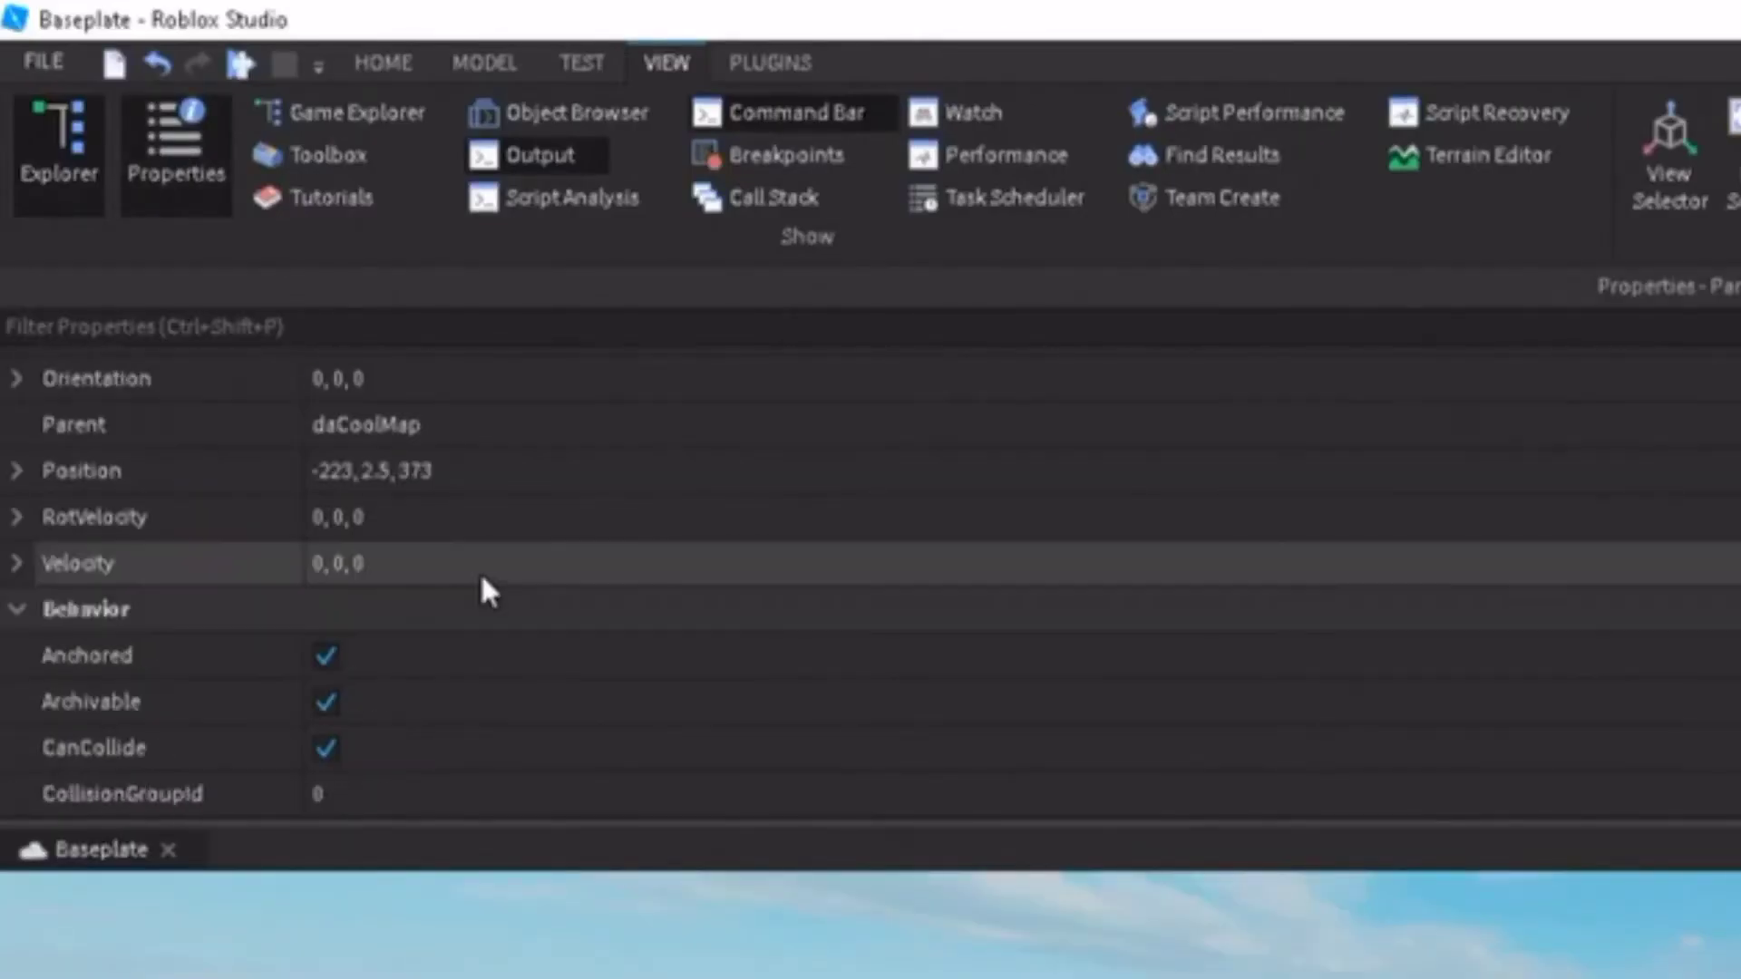
pyautogui.scroll(-1, 481, 583)
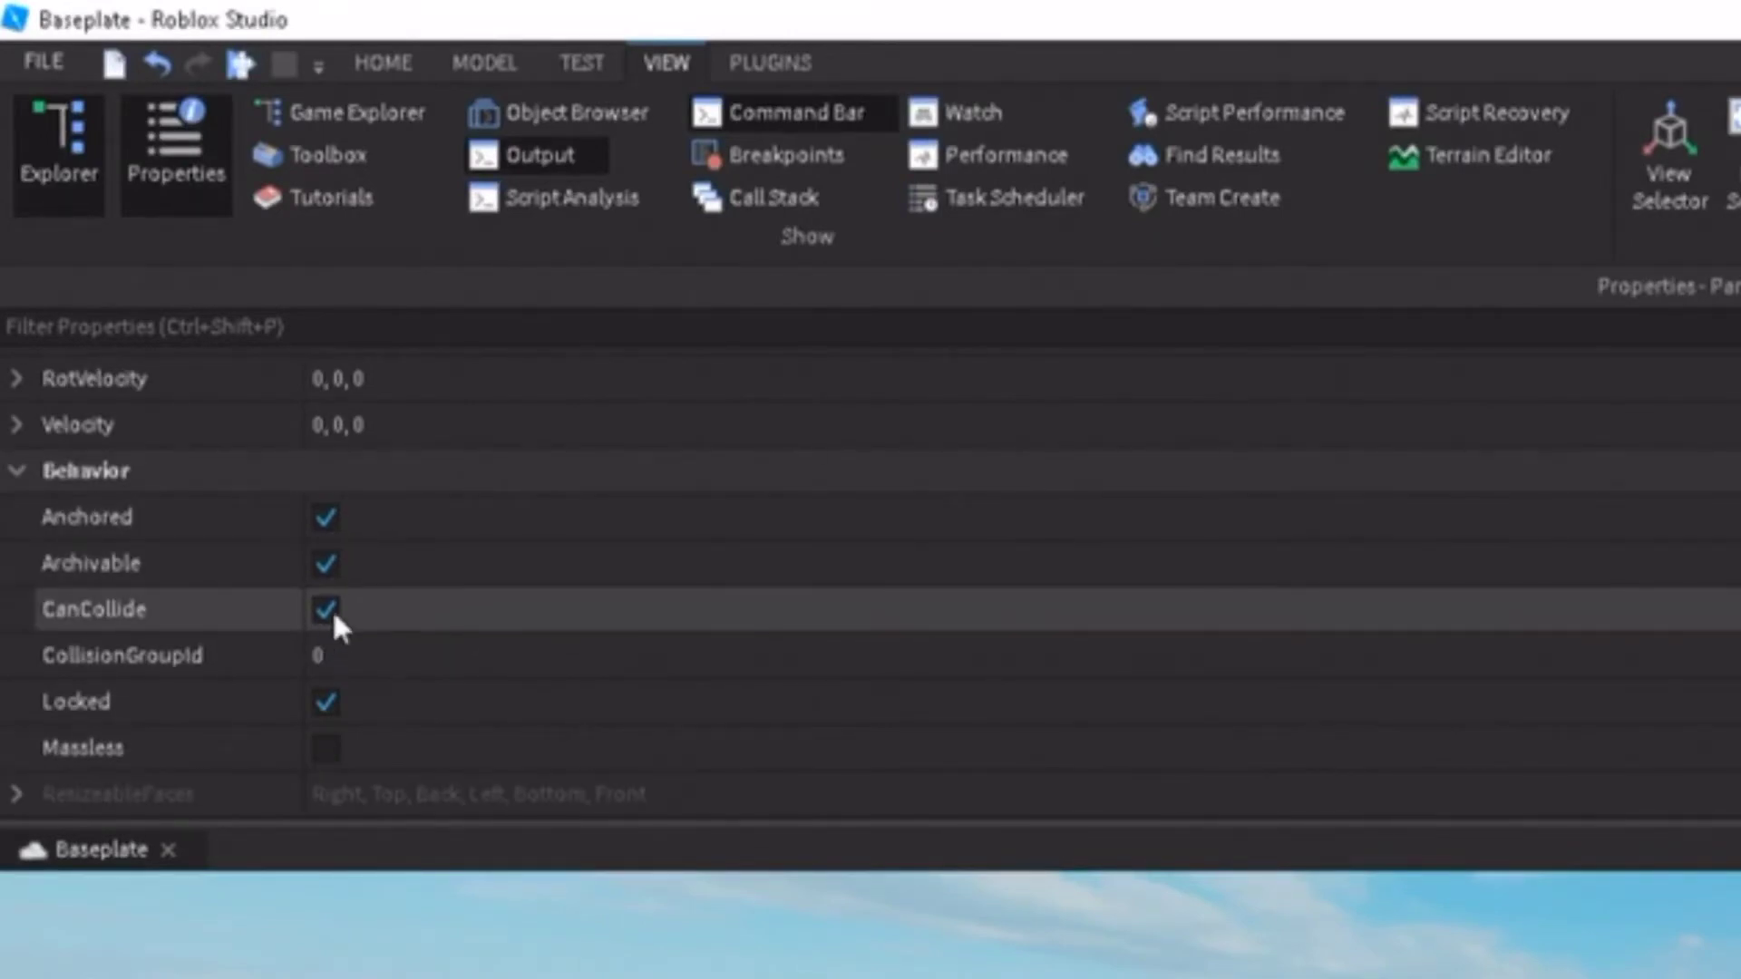
pyautogui.scroll(-3, 403, 633)
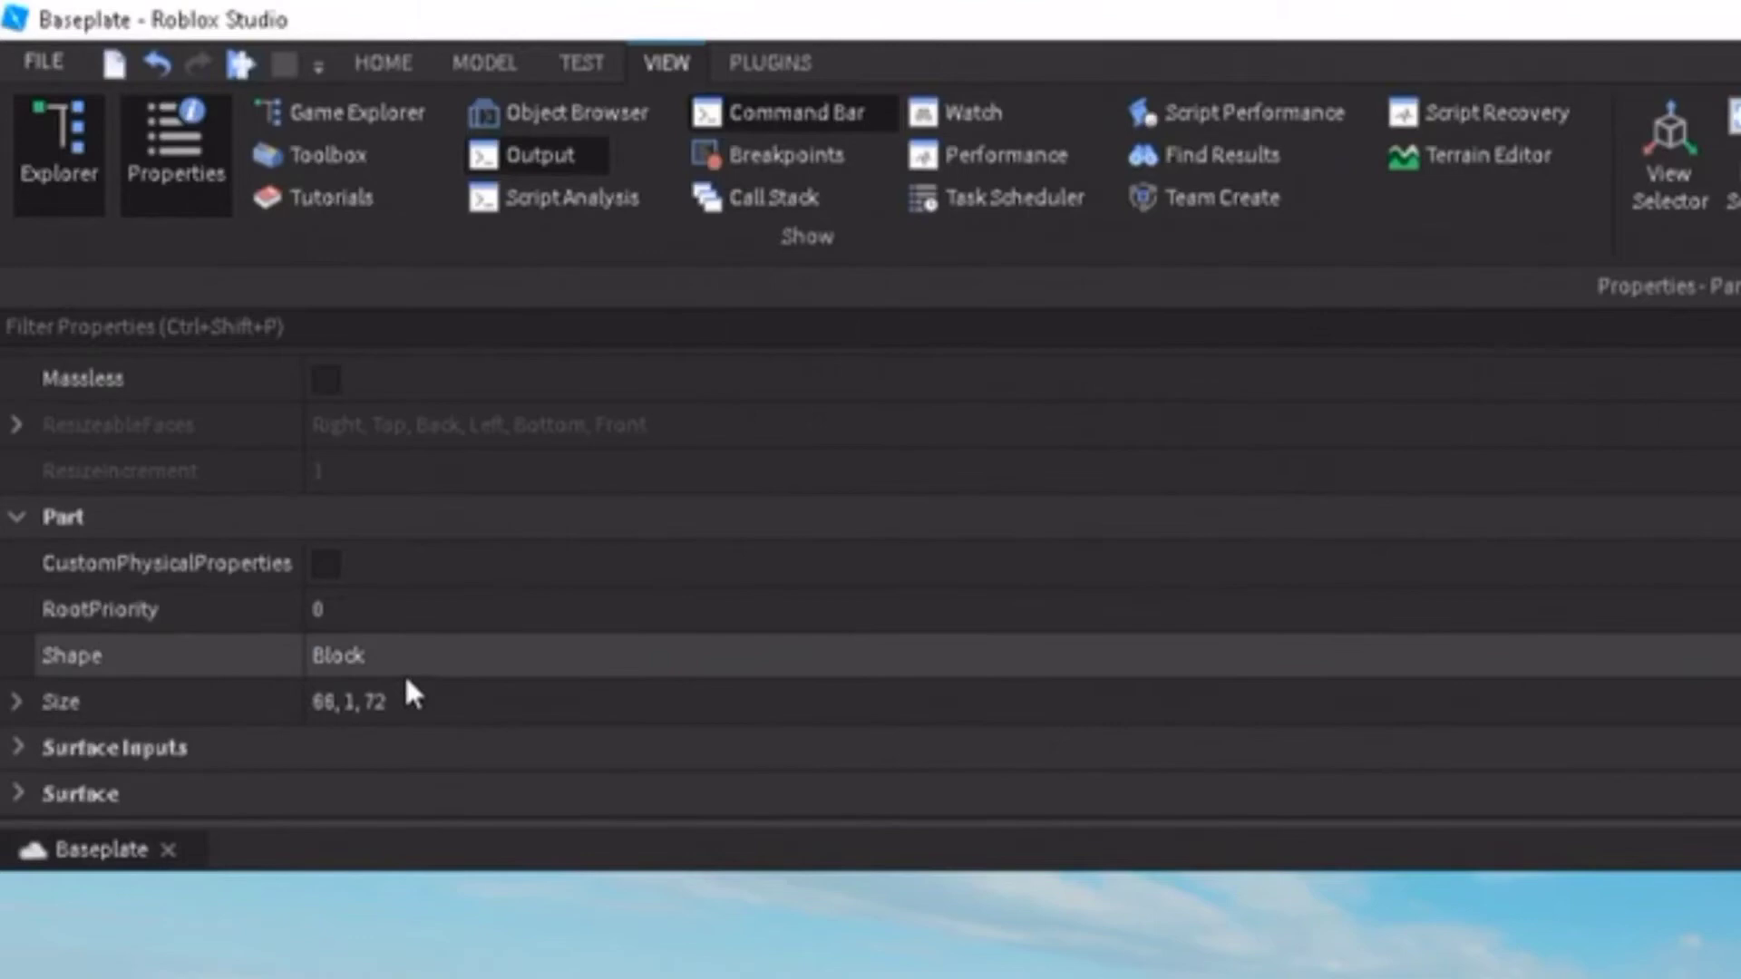
pyautogui.click(411, 707)
pyautogui.press('BackSpace')
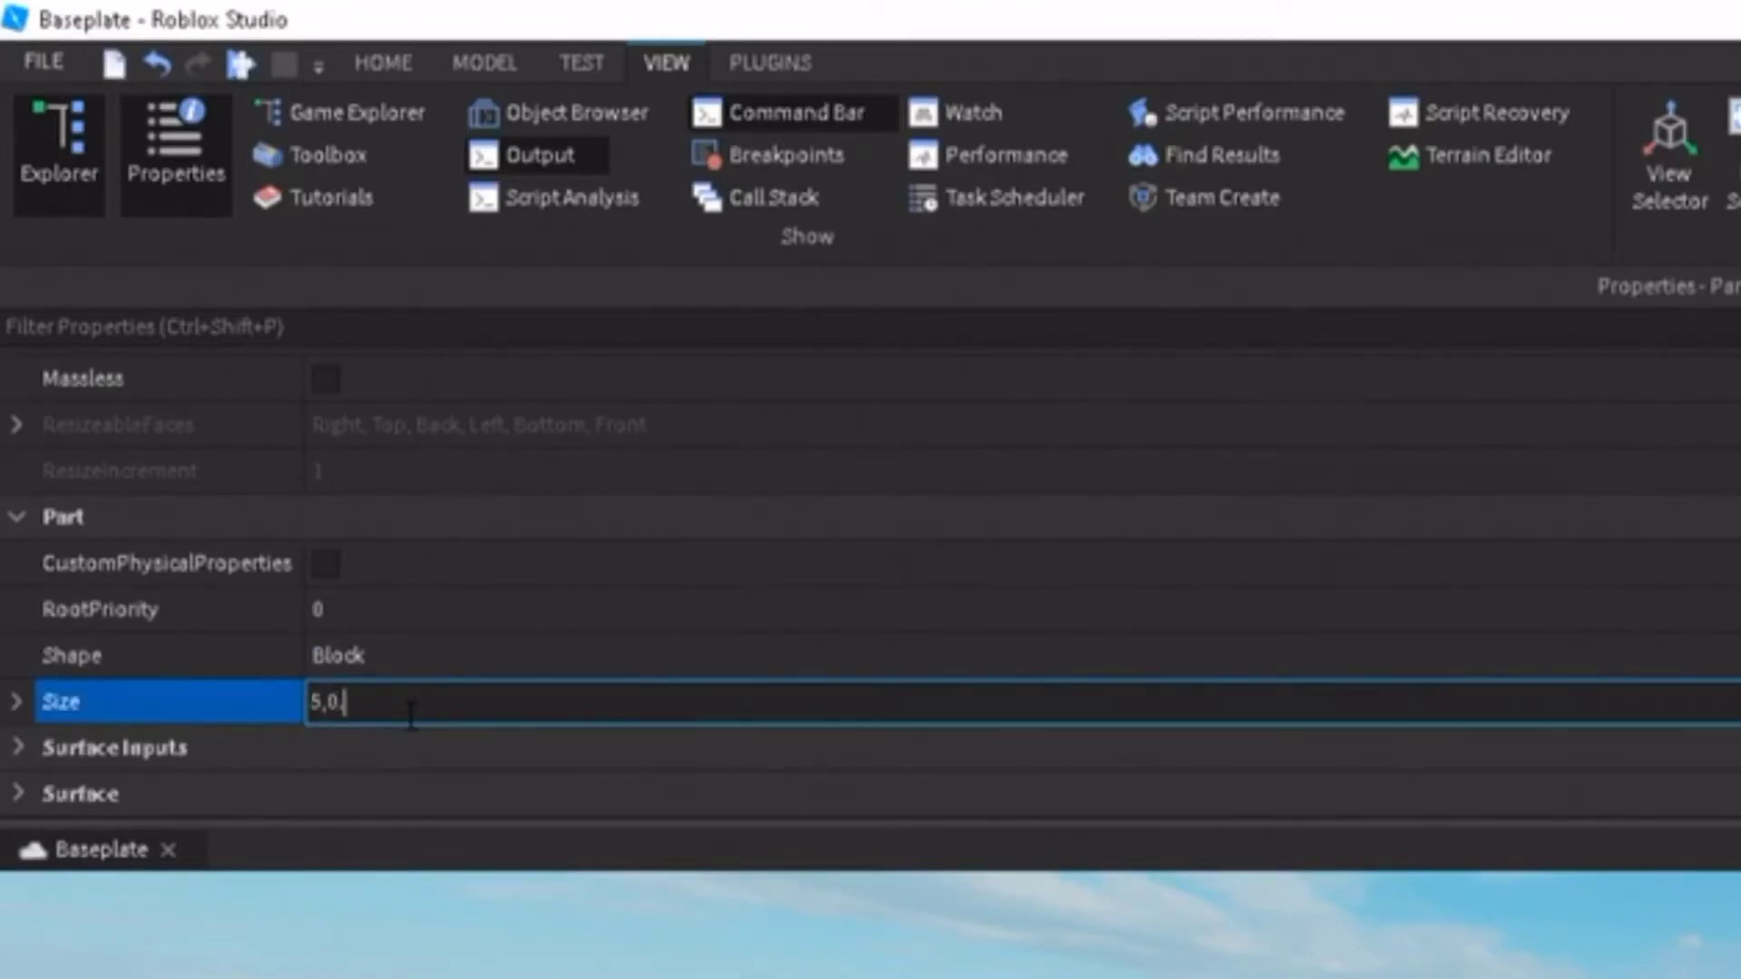
pyautogui.write('5,0.1,5')
pyautogui.press('Return')
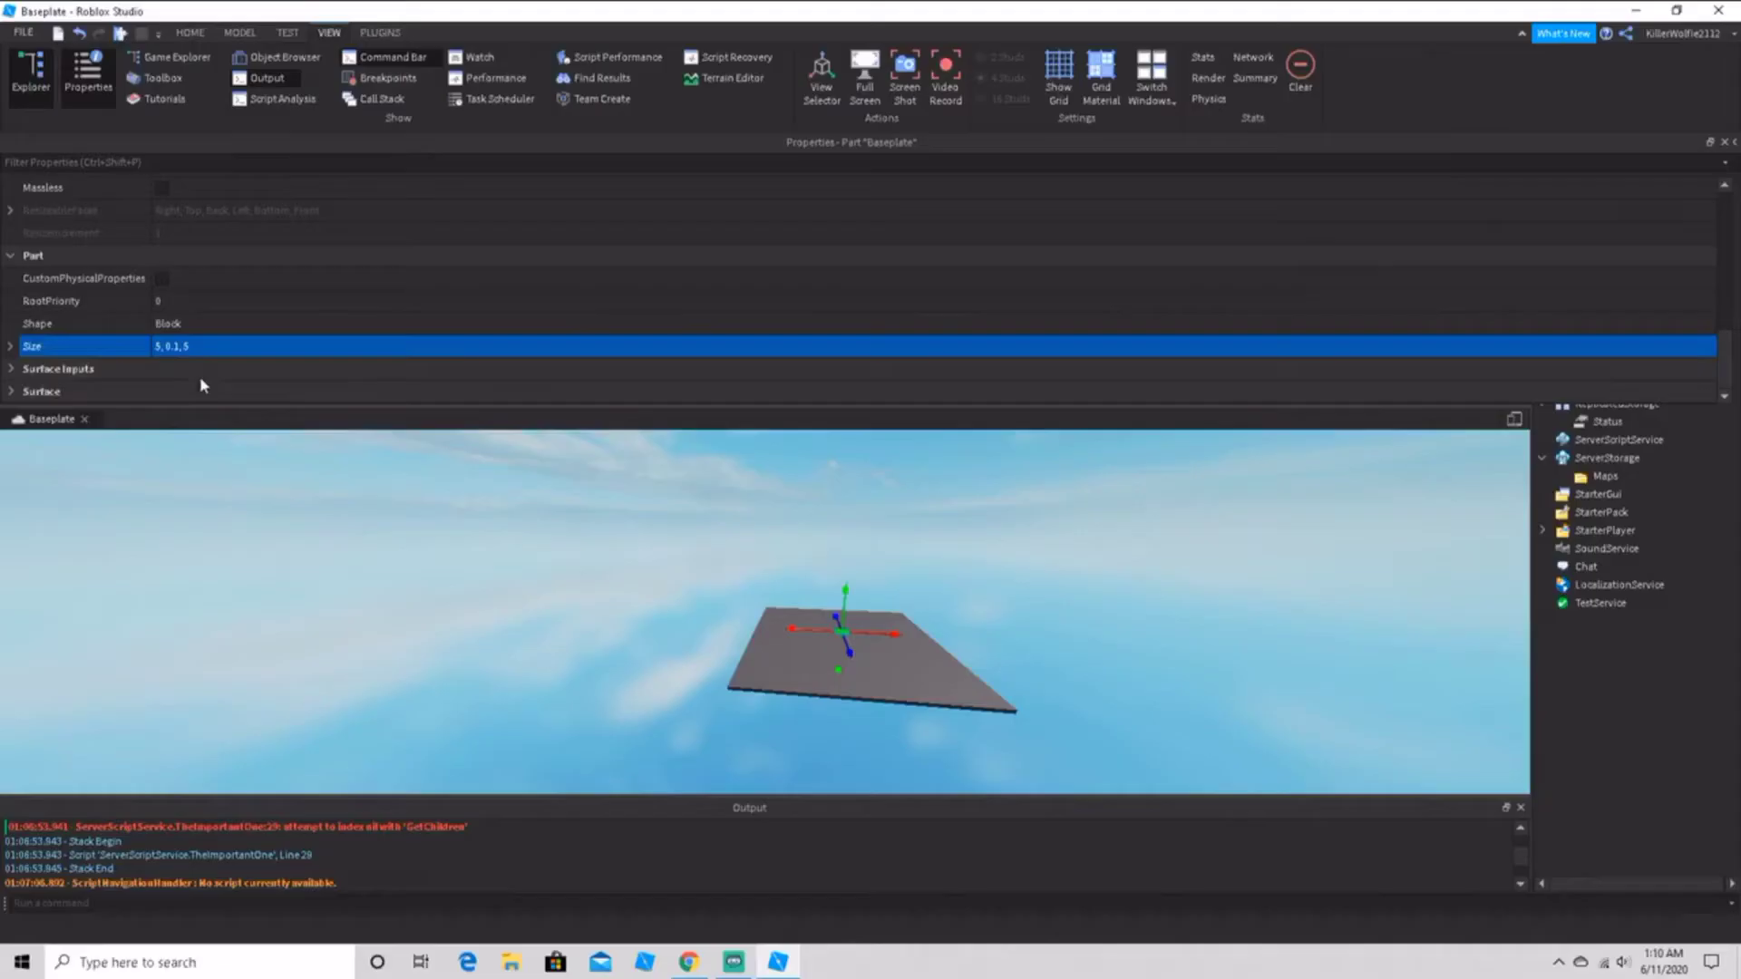
pyautogui.click(757, 602)
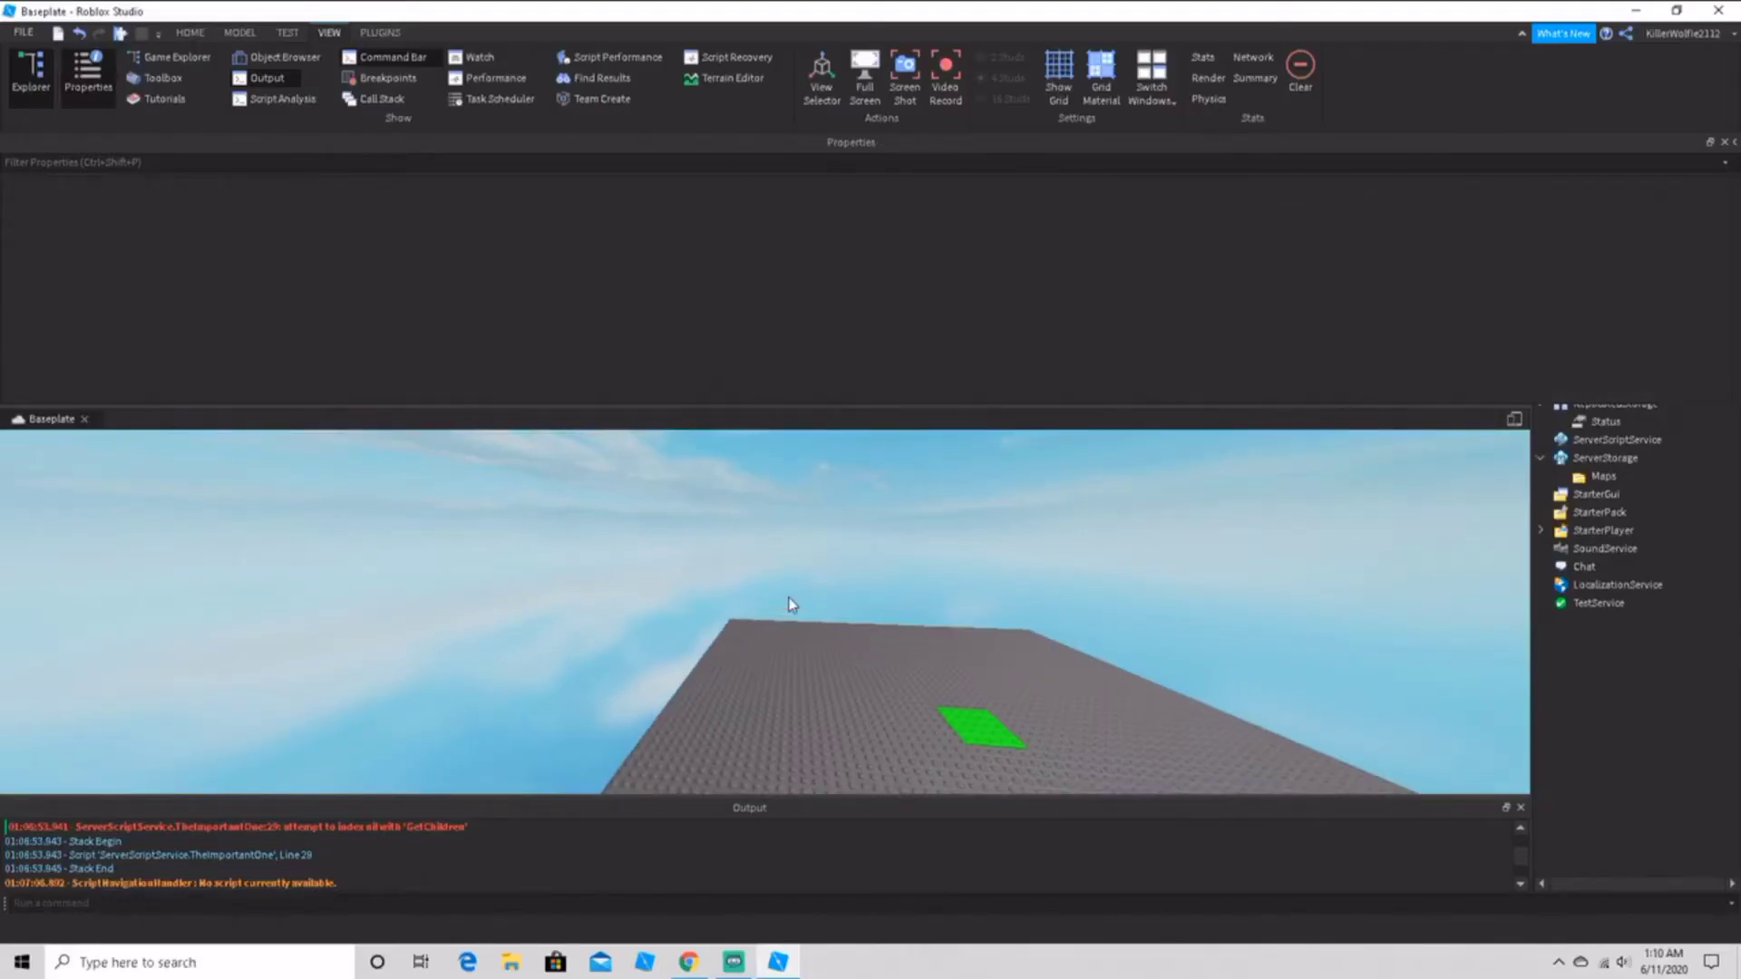
pyautogui.press('s')
pyautogui.moveTo(788, 599); pyautogui.dragTo(735, 594, button='right')
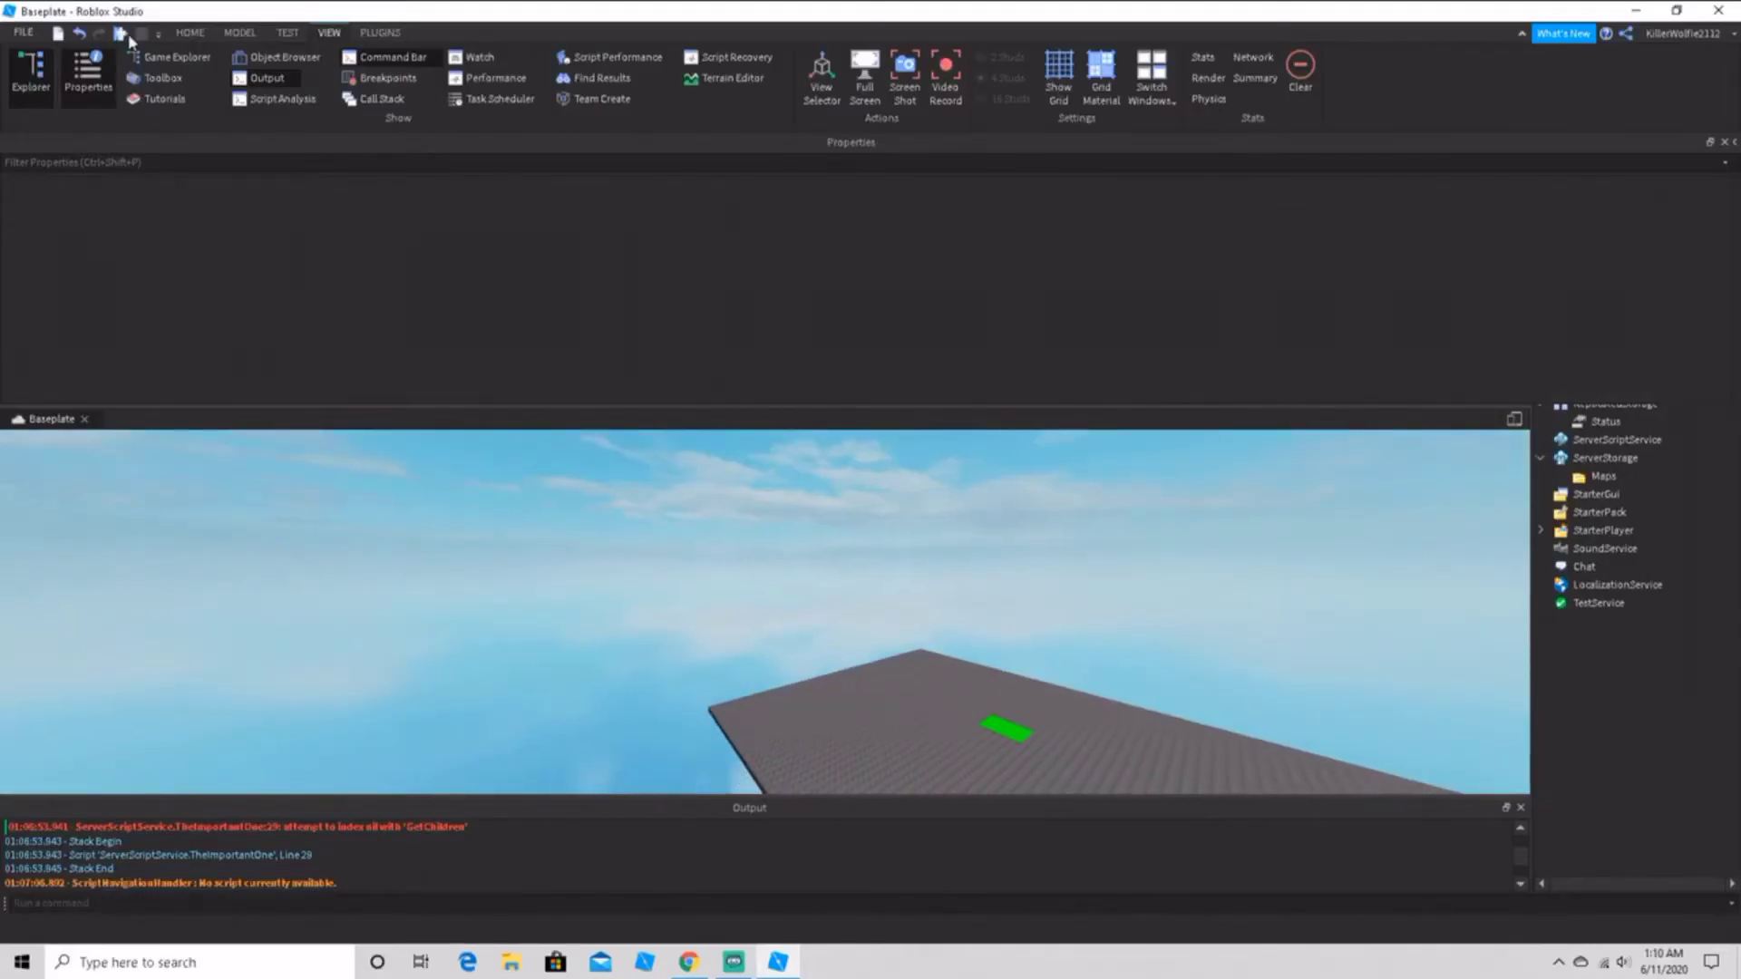
pyautogui.click(88, 76)
# Step: Rename the small green part inside daCoolMap to Spawn
pyautogui.moveTo(694, 404); pyautogui.dragTo(740, 341, button='right')
pyautogui.press('s')
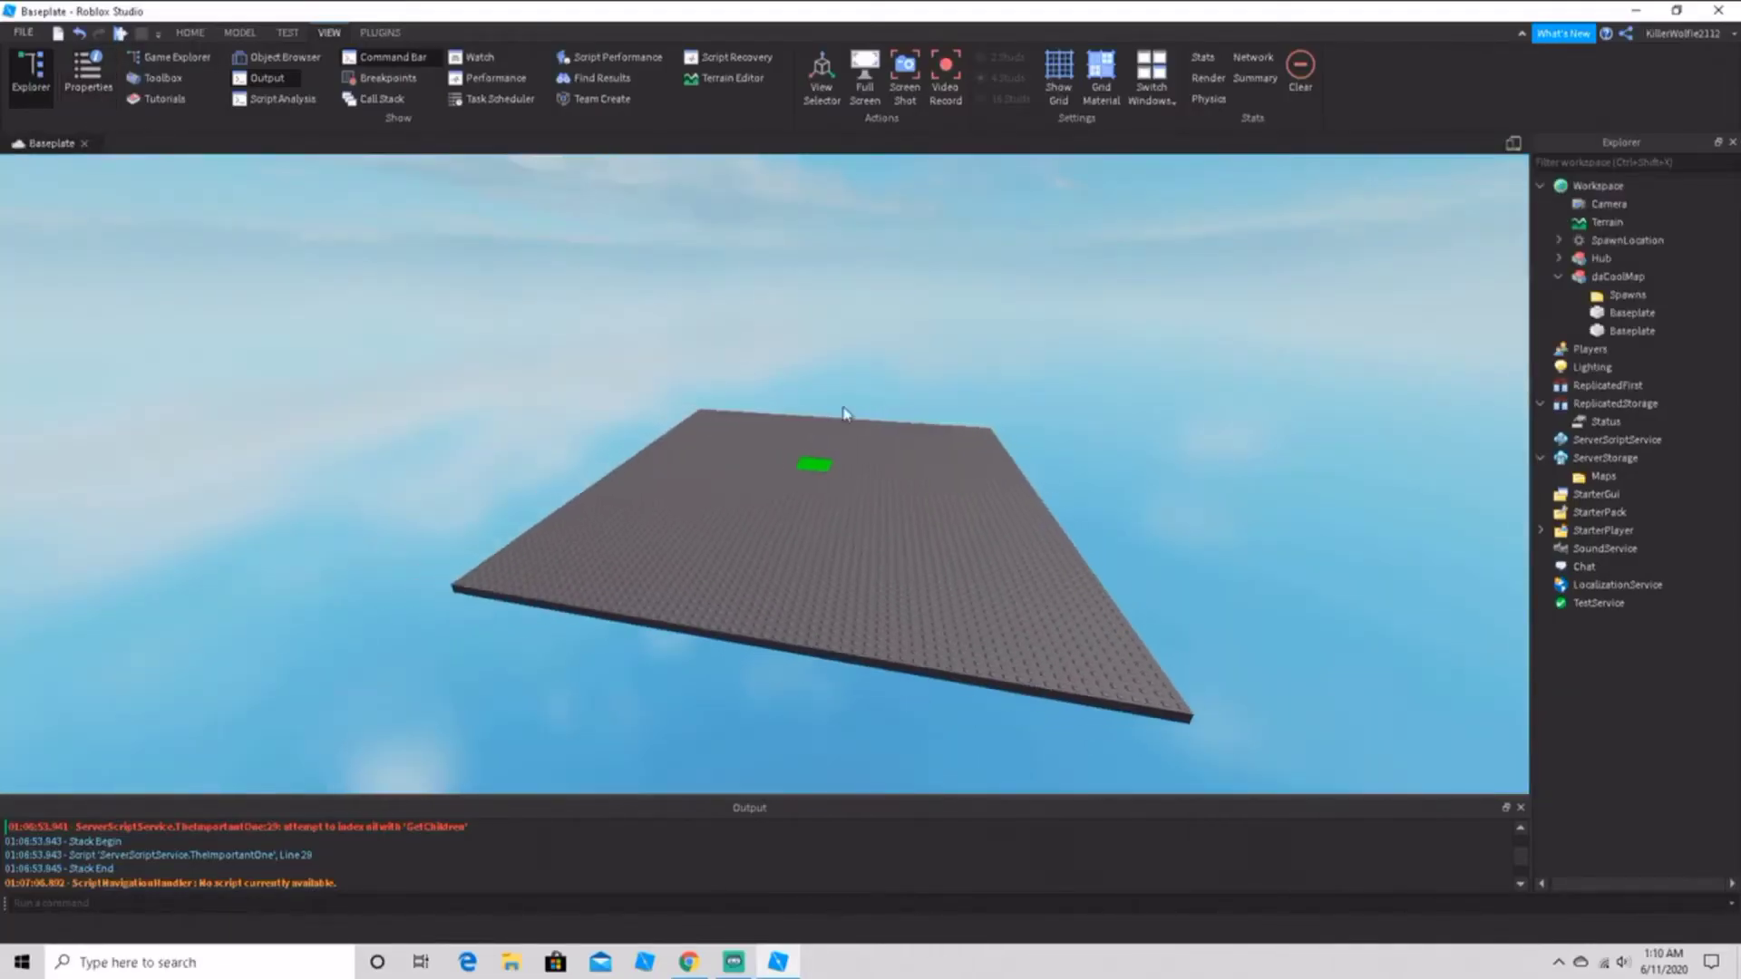
pyautogui.moveTo(1444, 431); pyautogui.dragTo(1474, 422, button='right')
pyautogui.click(1621, 311)
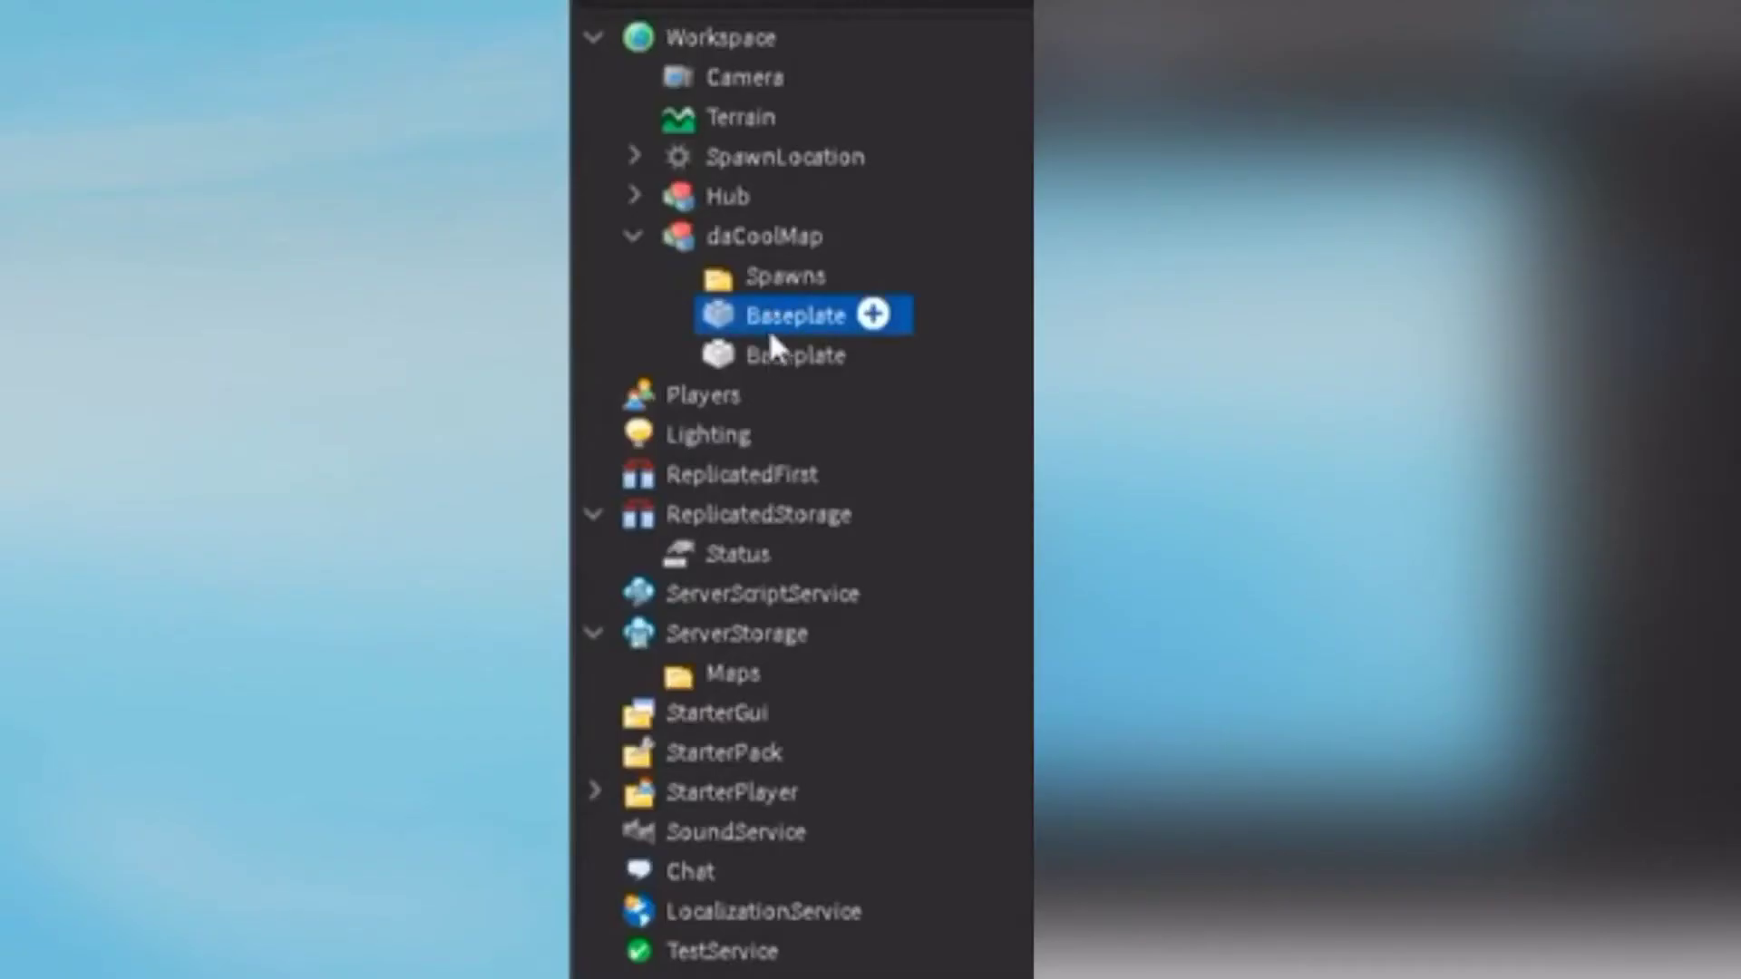
pyautogui.click(774, 354)
pyautogui.doubleClick(769, 350)
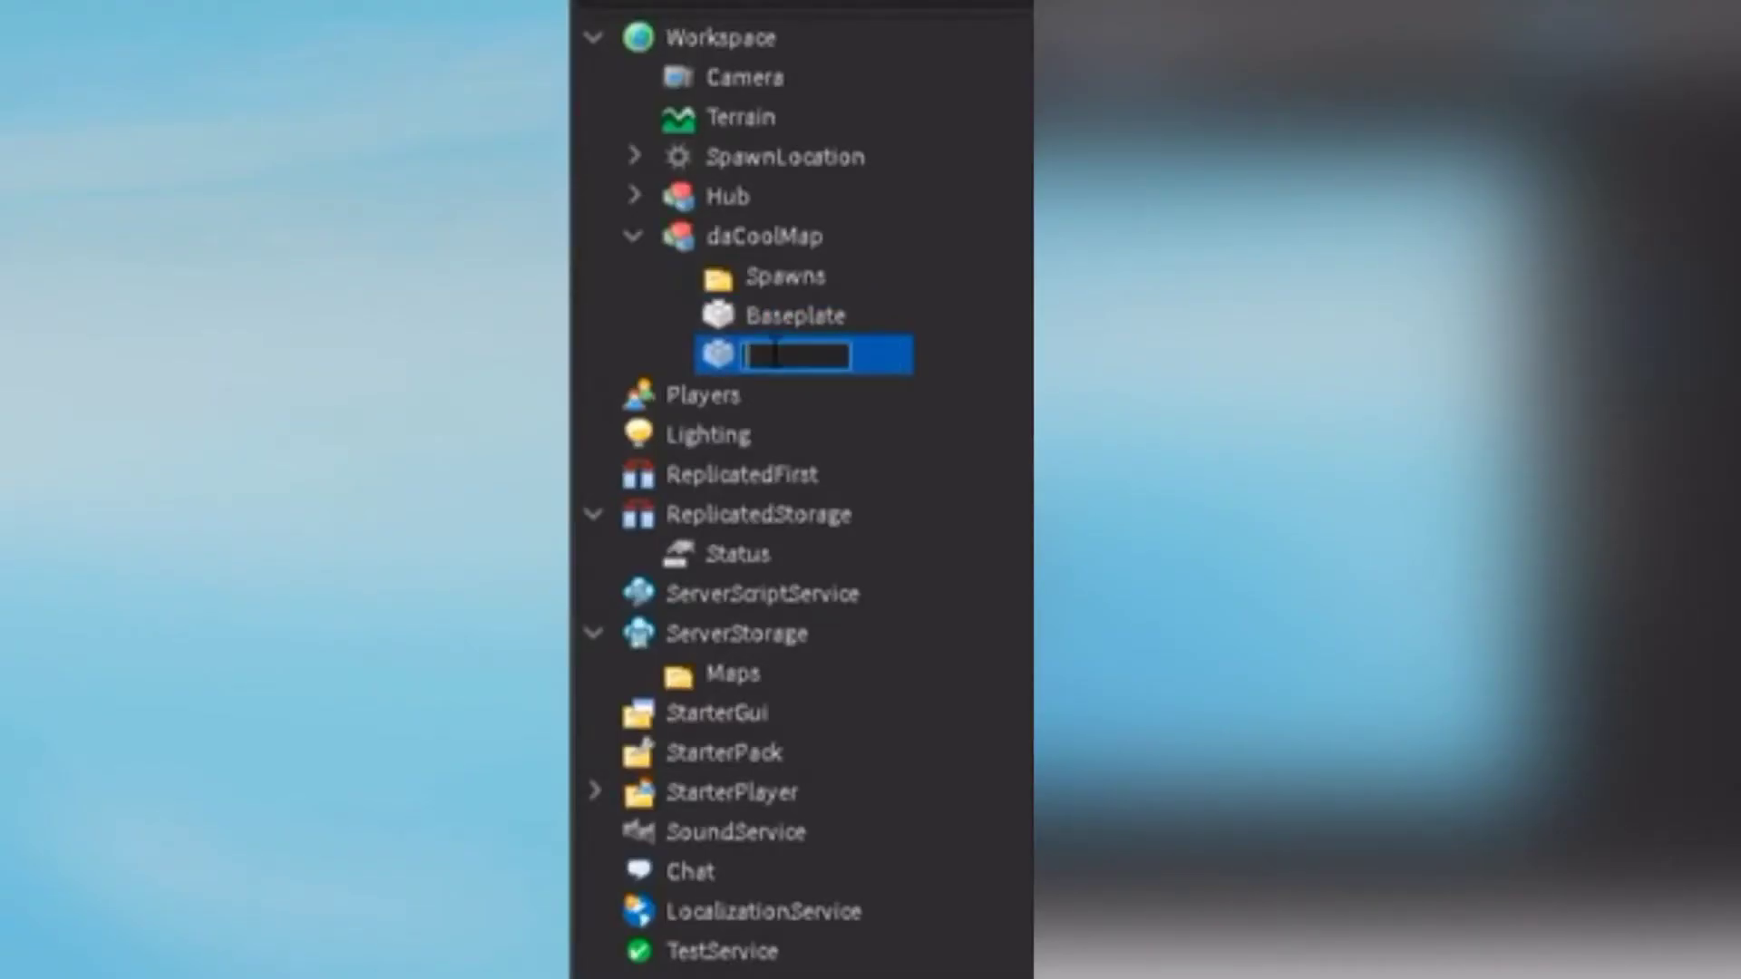
pyautogui.write('Spaw')
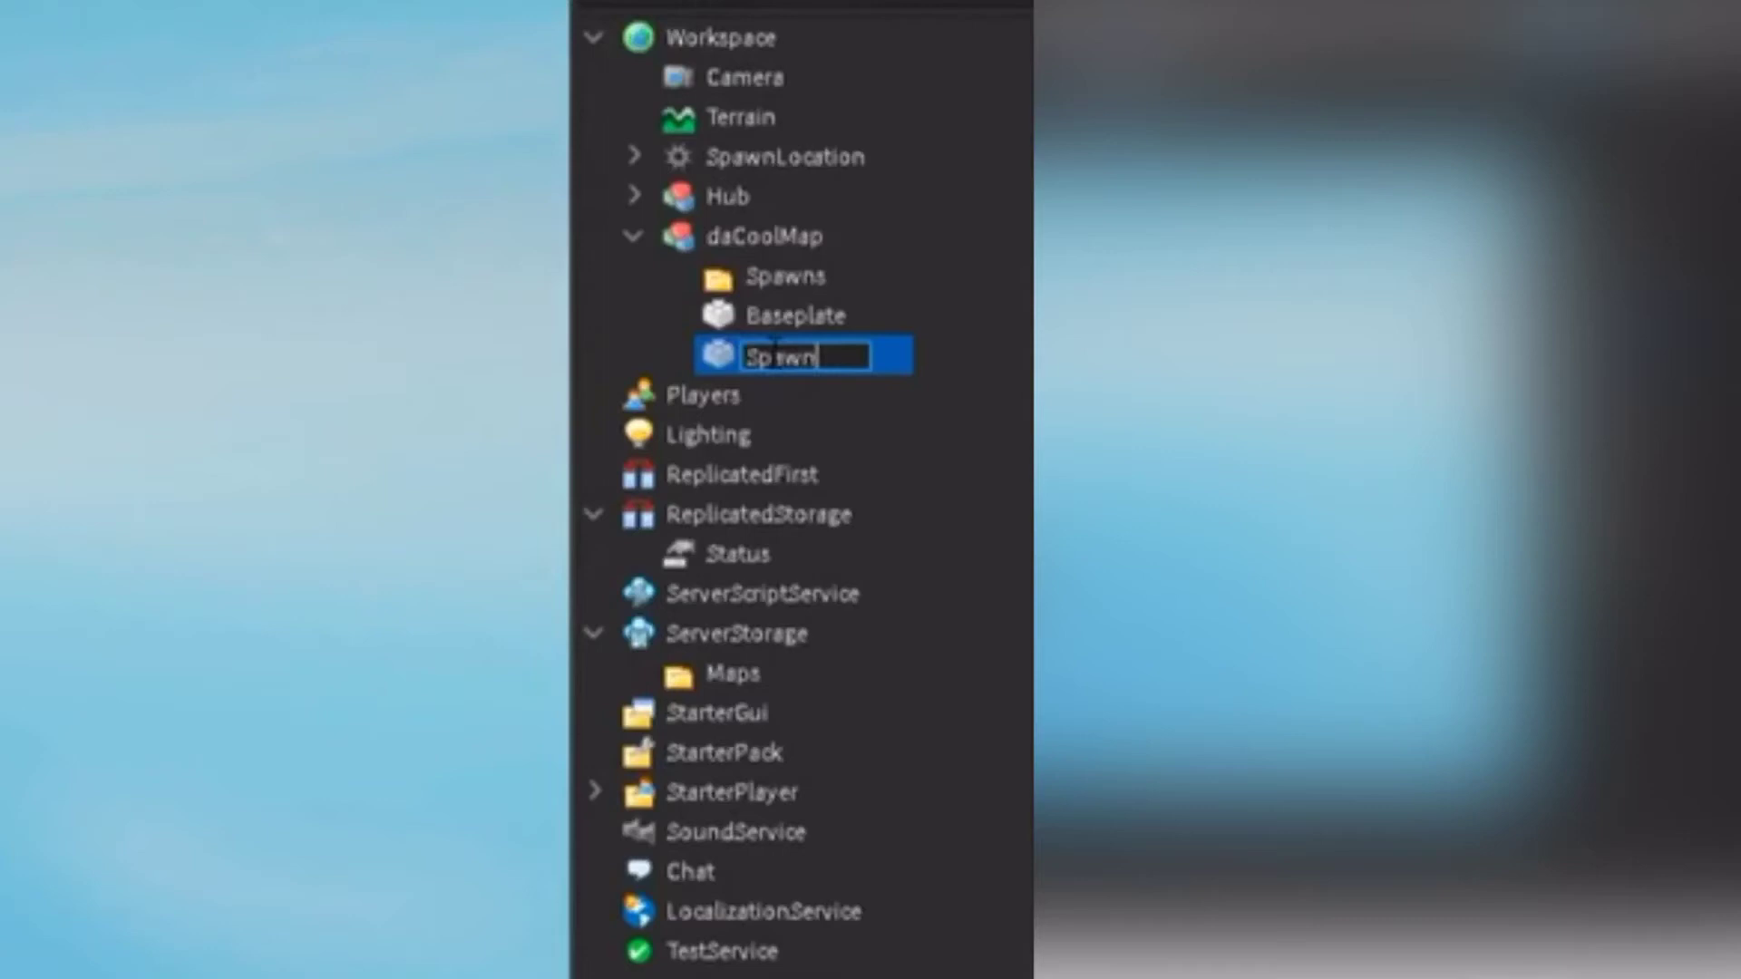
pyautogui.write('n')
pyautogui.press('Return')
# Step: Move the daCoolMap model into the Maps folder in ServerStorage and collapse ServerStorage
pyautogui.moveTo(716, 356); pyautogui.dragTo(841, 553)
pyautogui.click(636, 236)
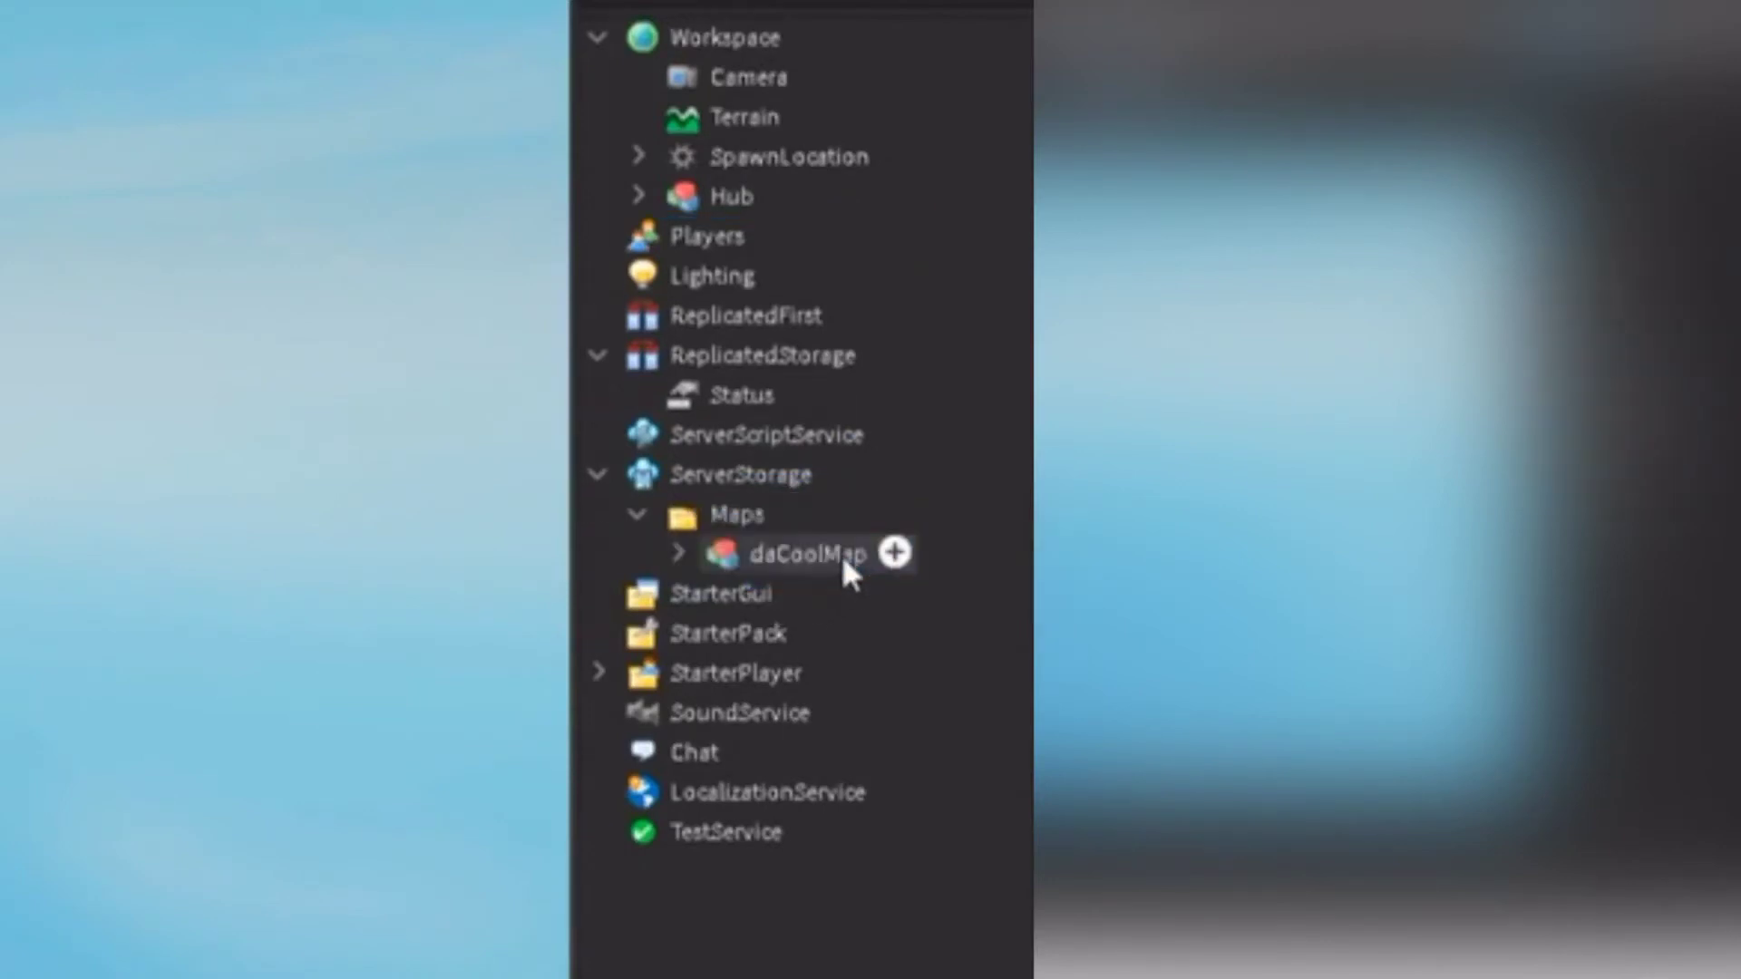
pyautogui.click(597, 475)
# Step: Add a ScreenGui to StarterGui
pyautogui.moveTo(1454, 412); pyautogui.dragTo(1162, 493, button='right')
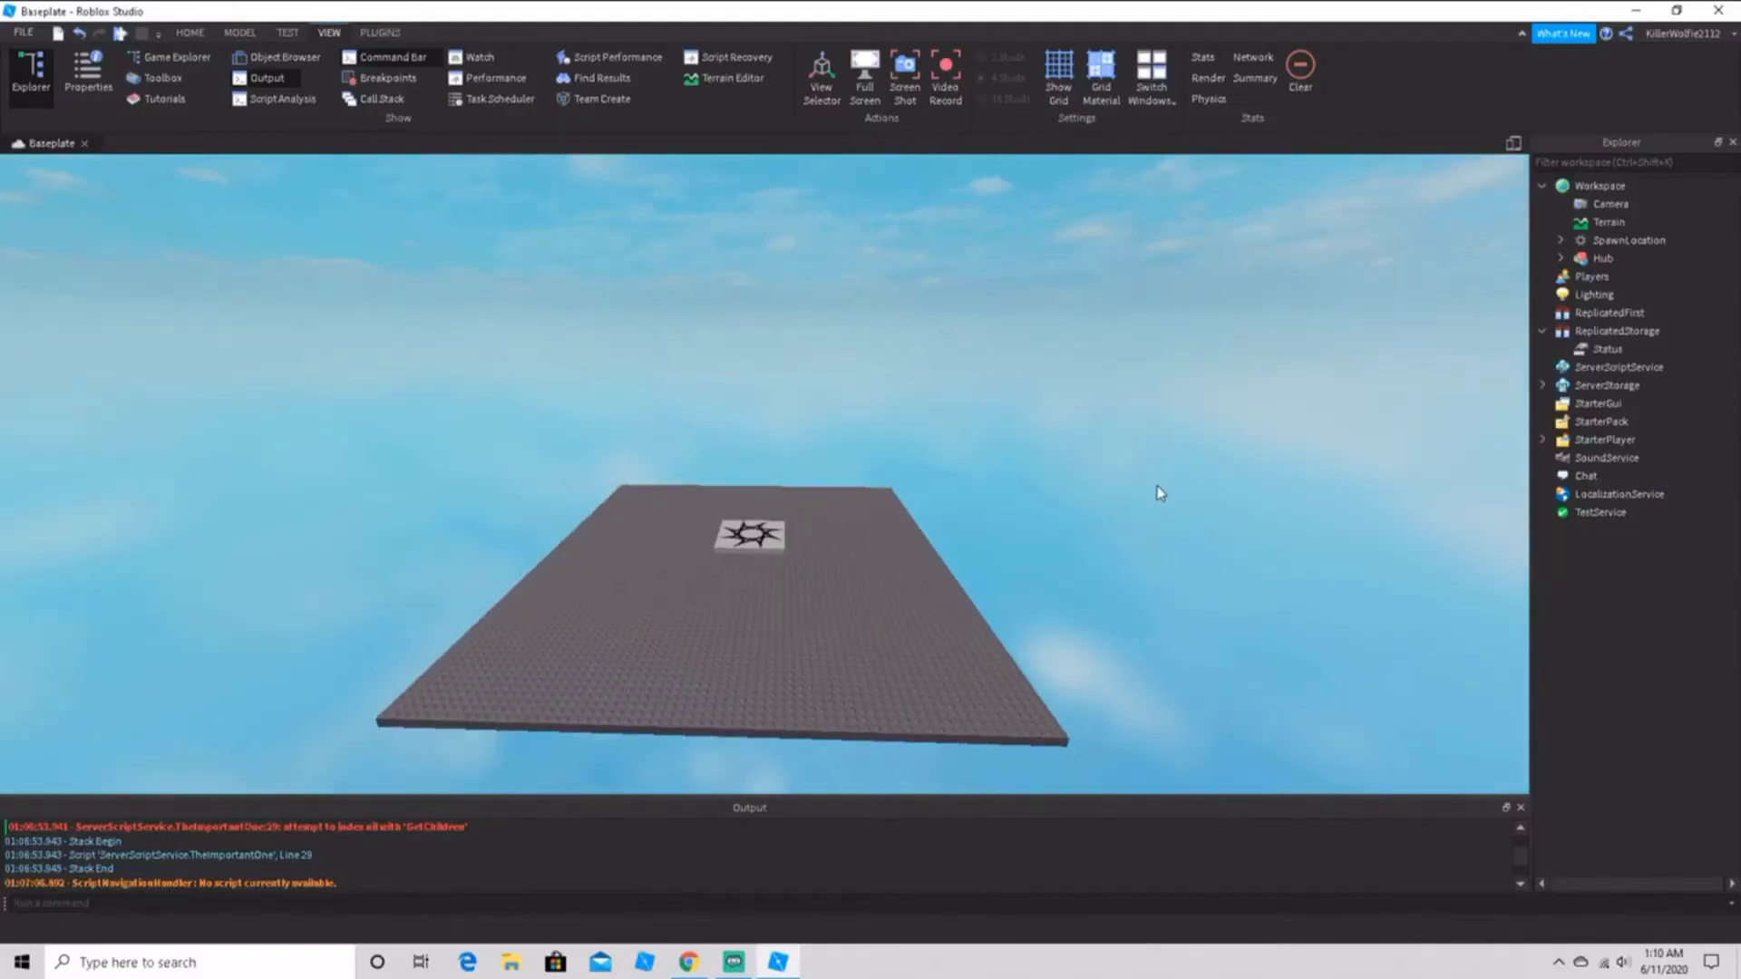
pyautogui.press('w')
pyautogui.press('d')
pyautogui.press('a')
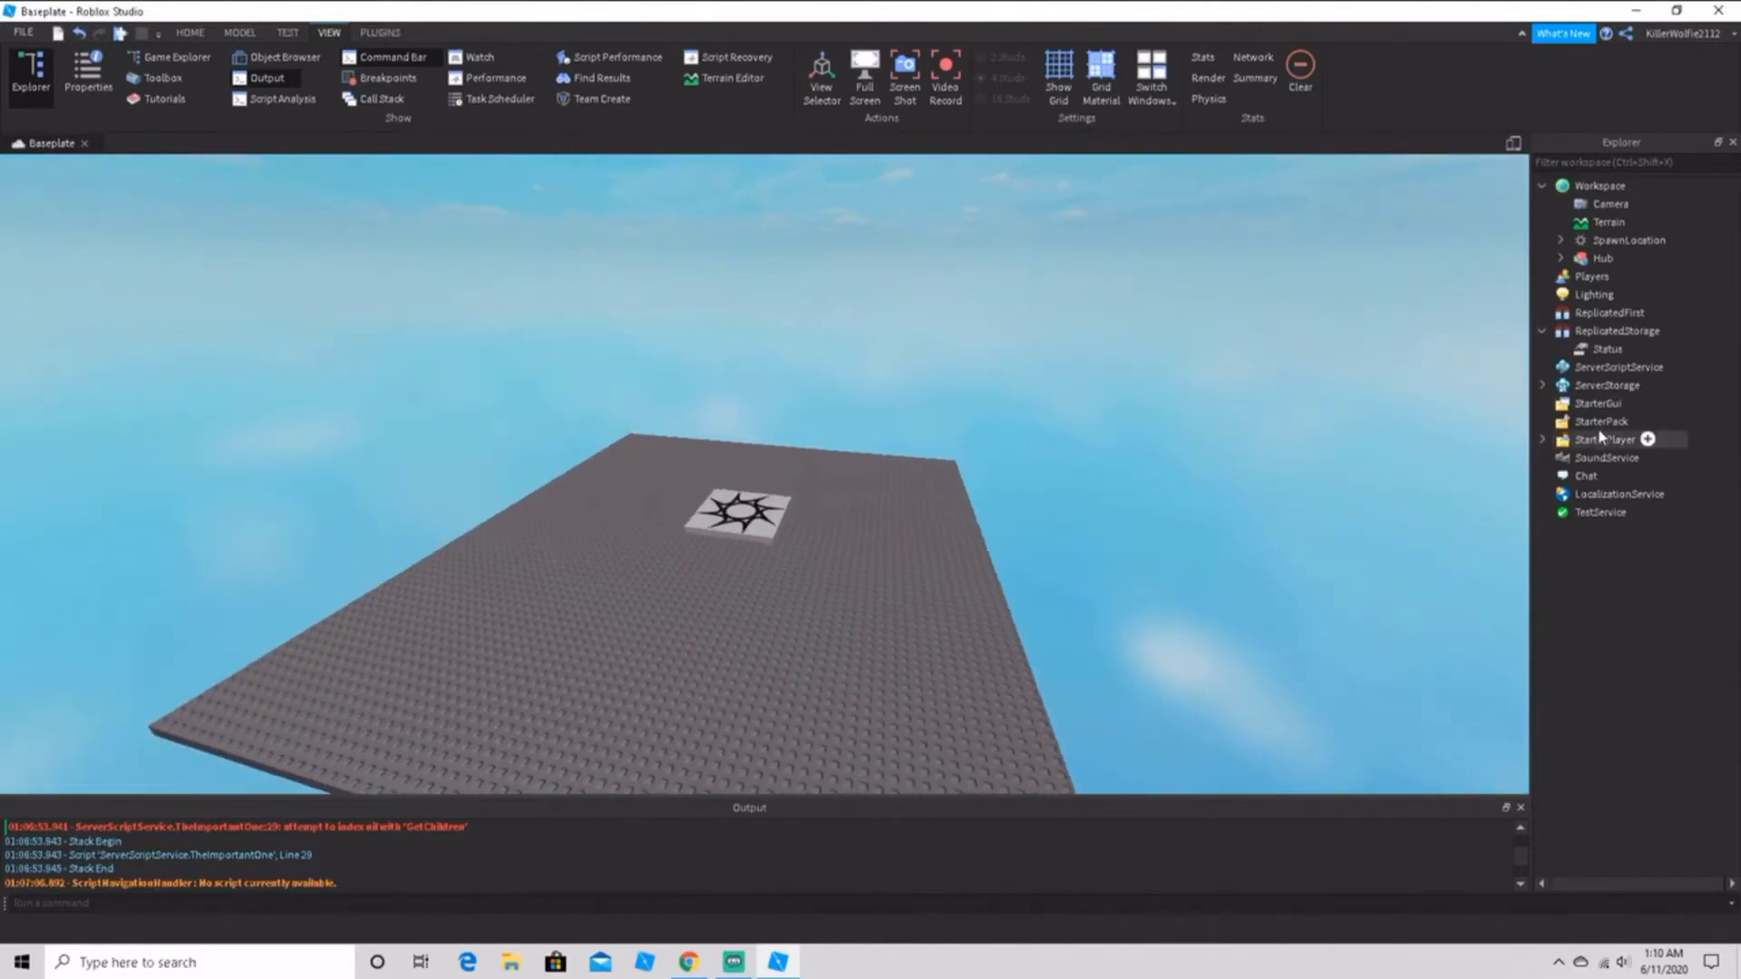
pyautogui.click(1634, 402)
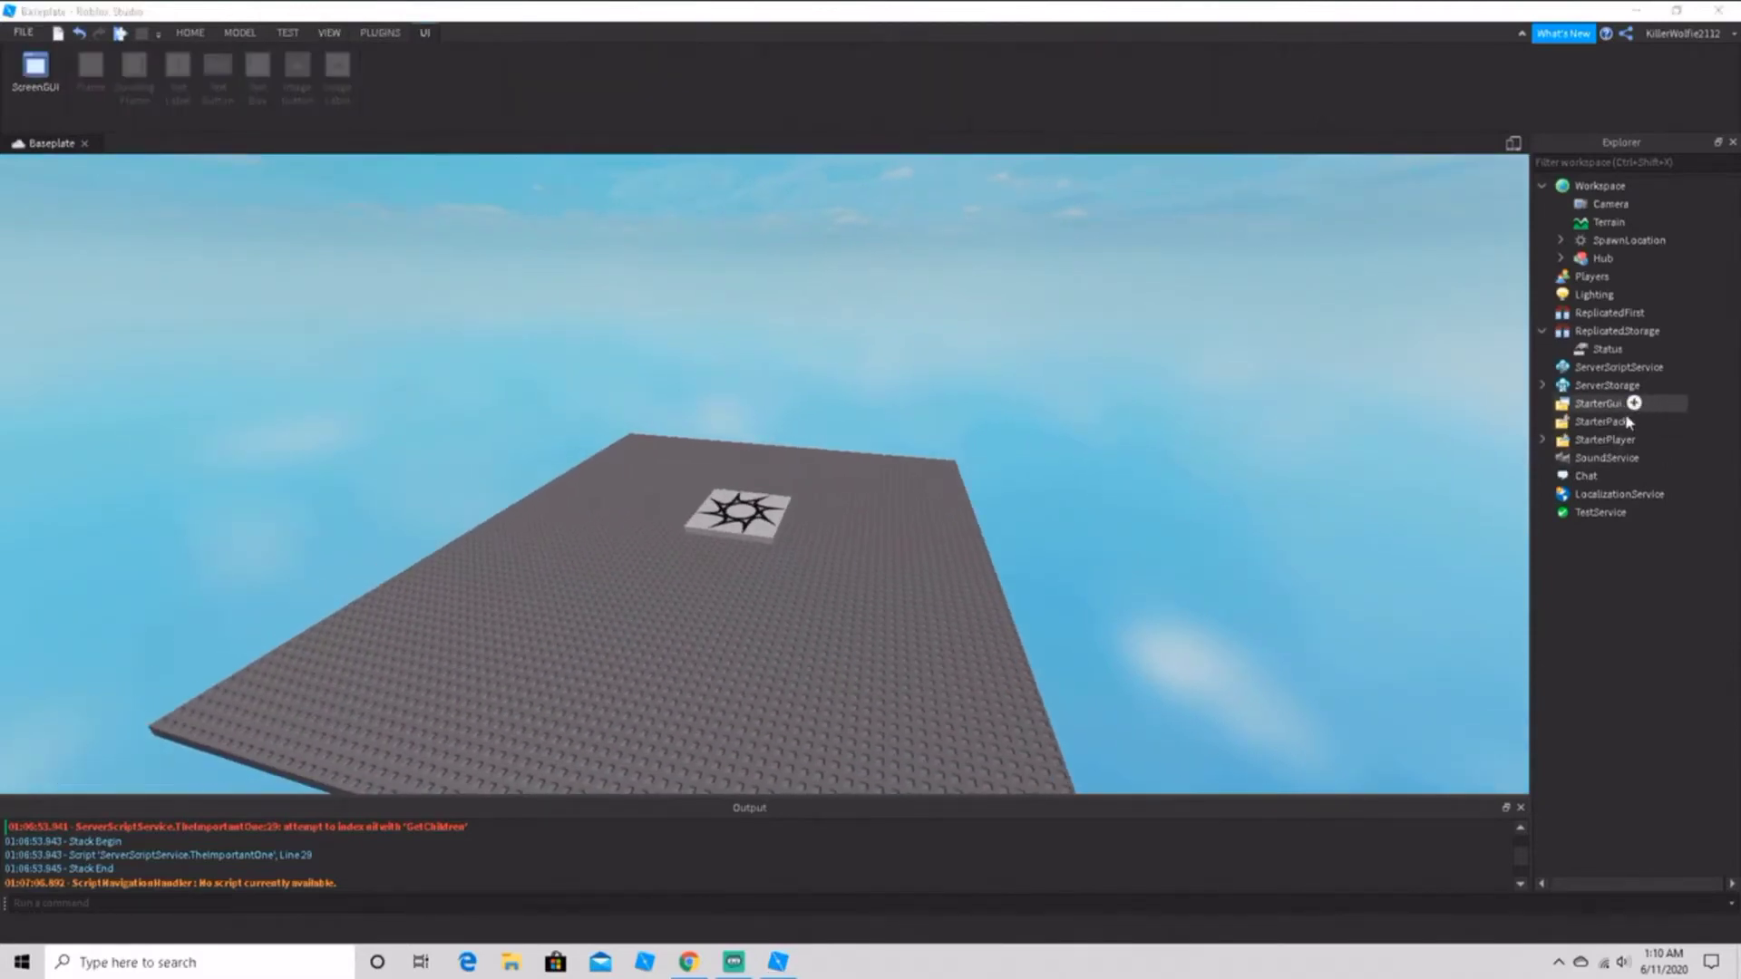
pyautogui.click(725, 483)
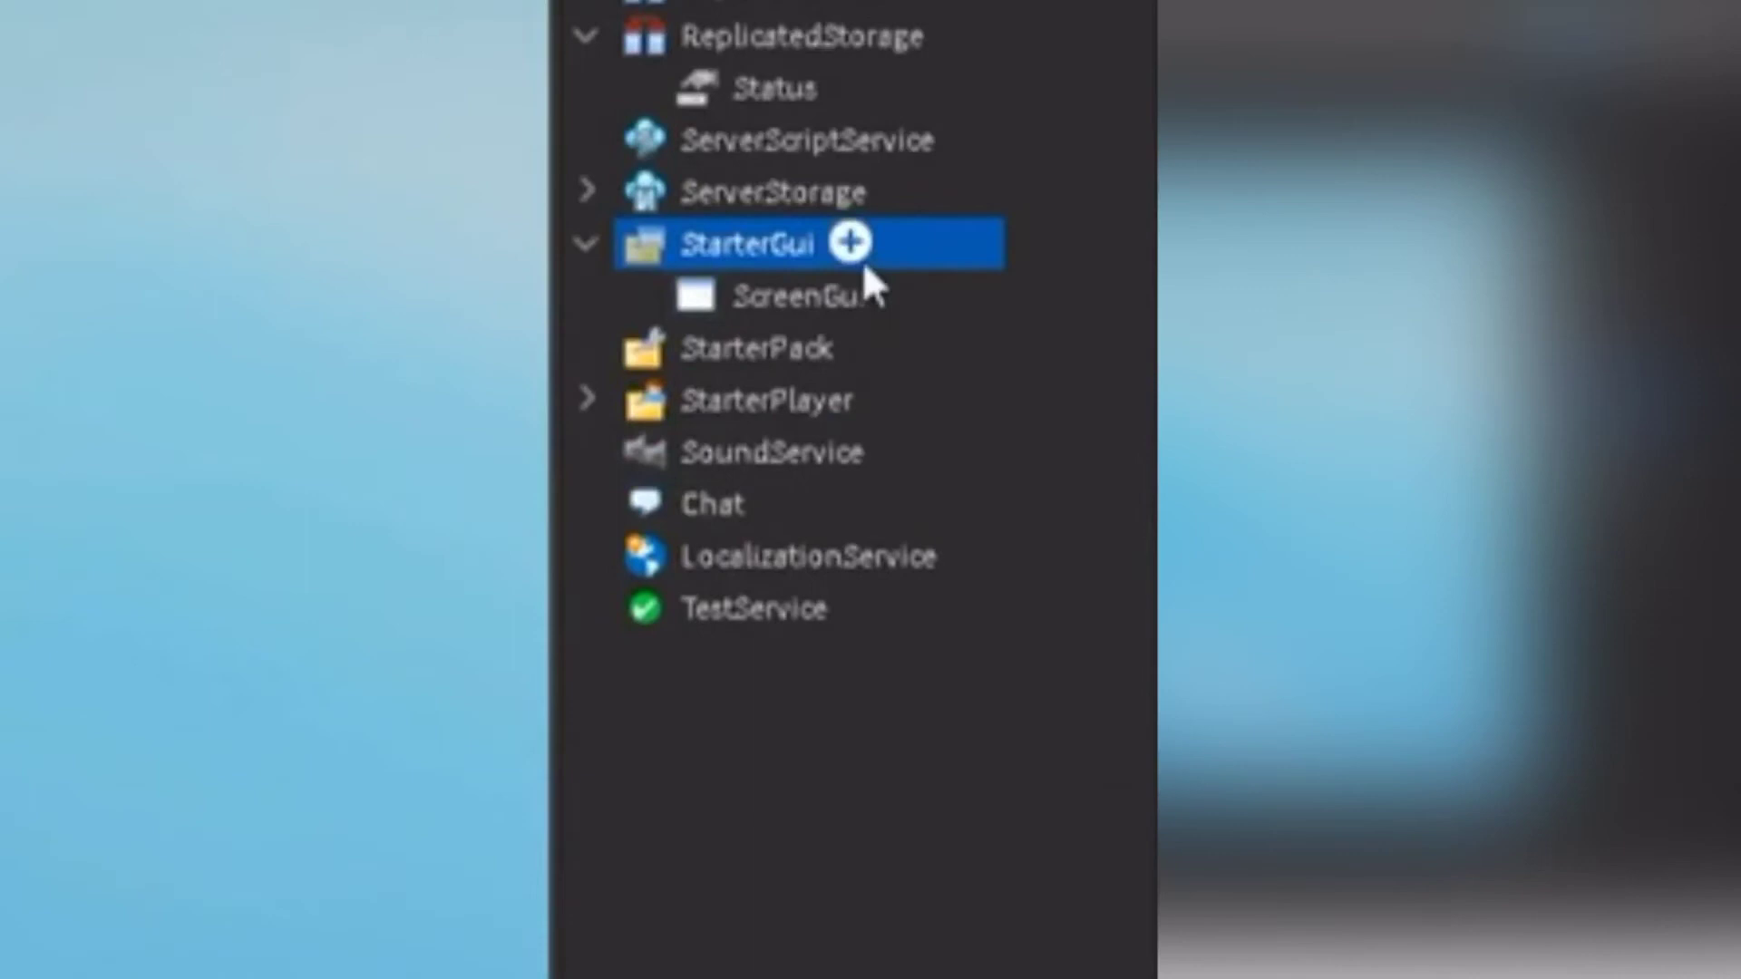
# Step: Add a TextLabel and a LocalScript inside the ScreenGui
pyautogui.click(888, 296)
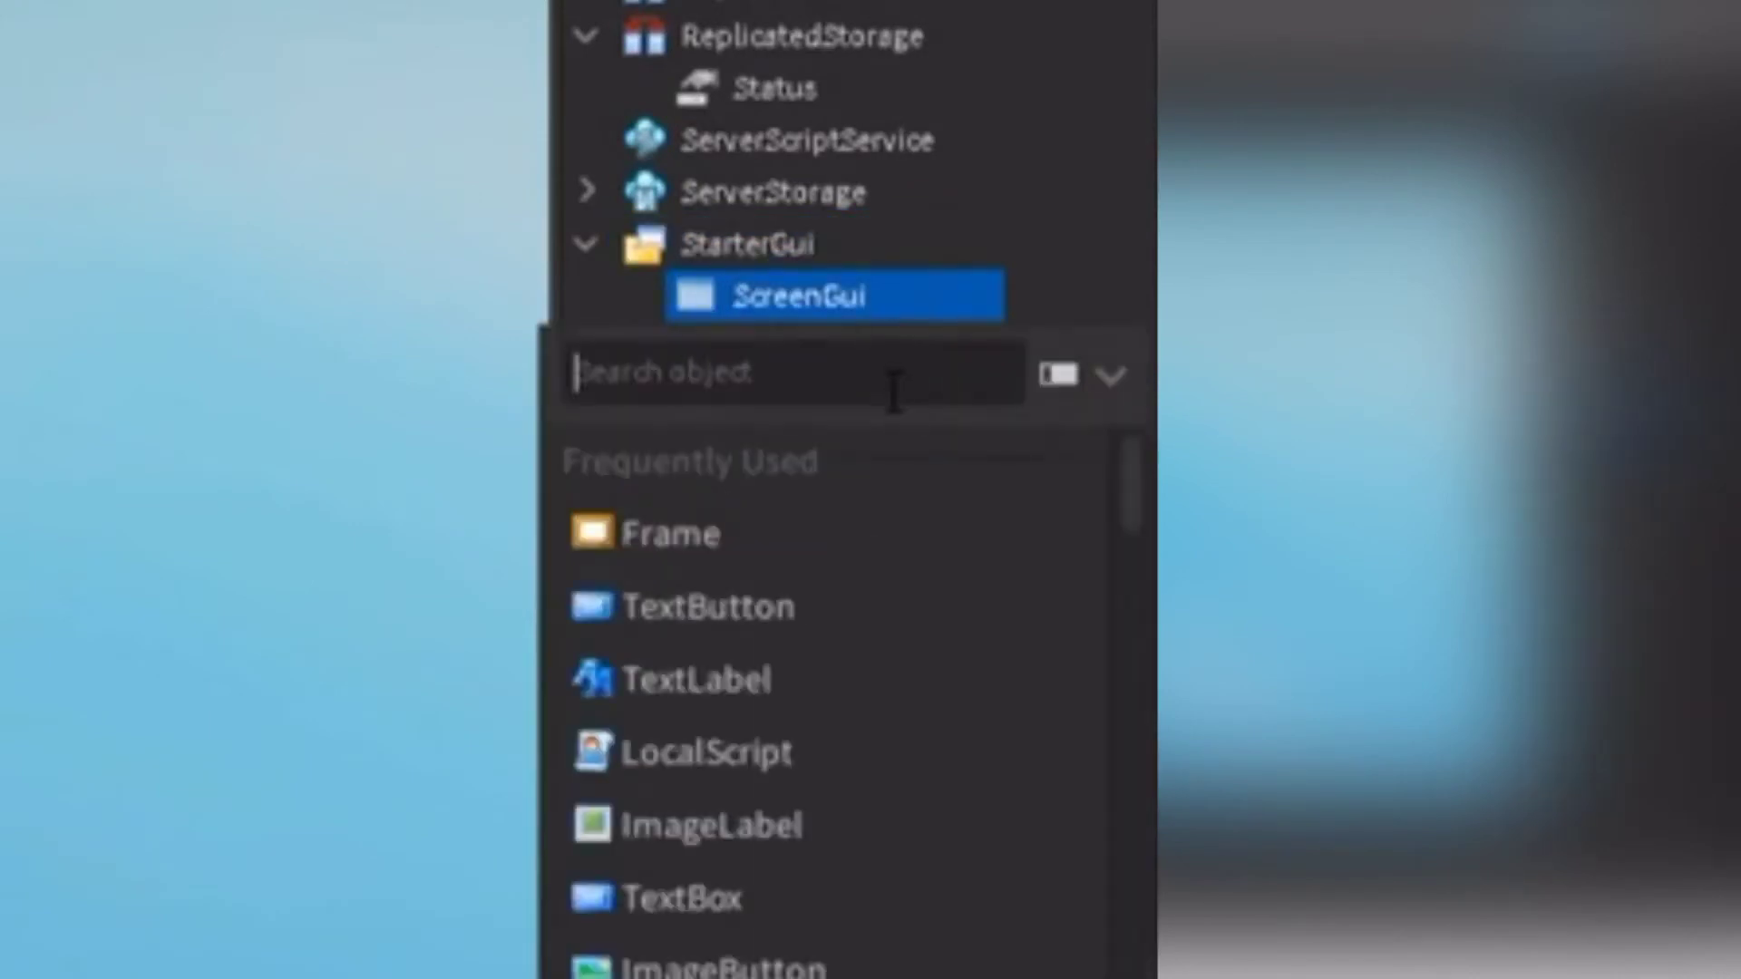
pyautogui.click(766, 680)
pyautogui.moveTo(980, 304)
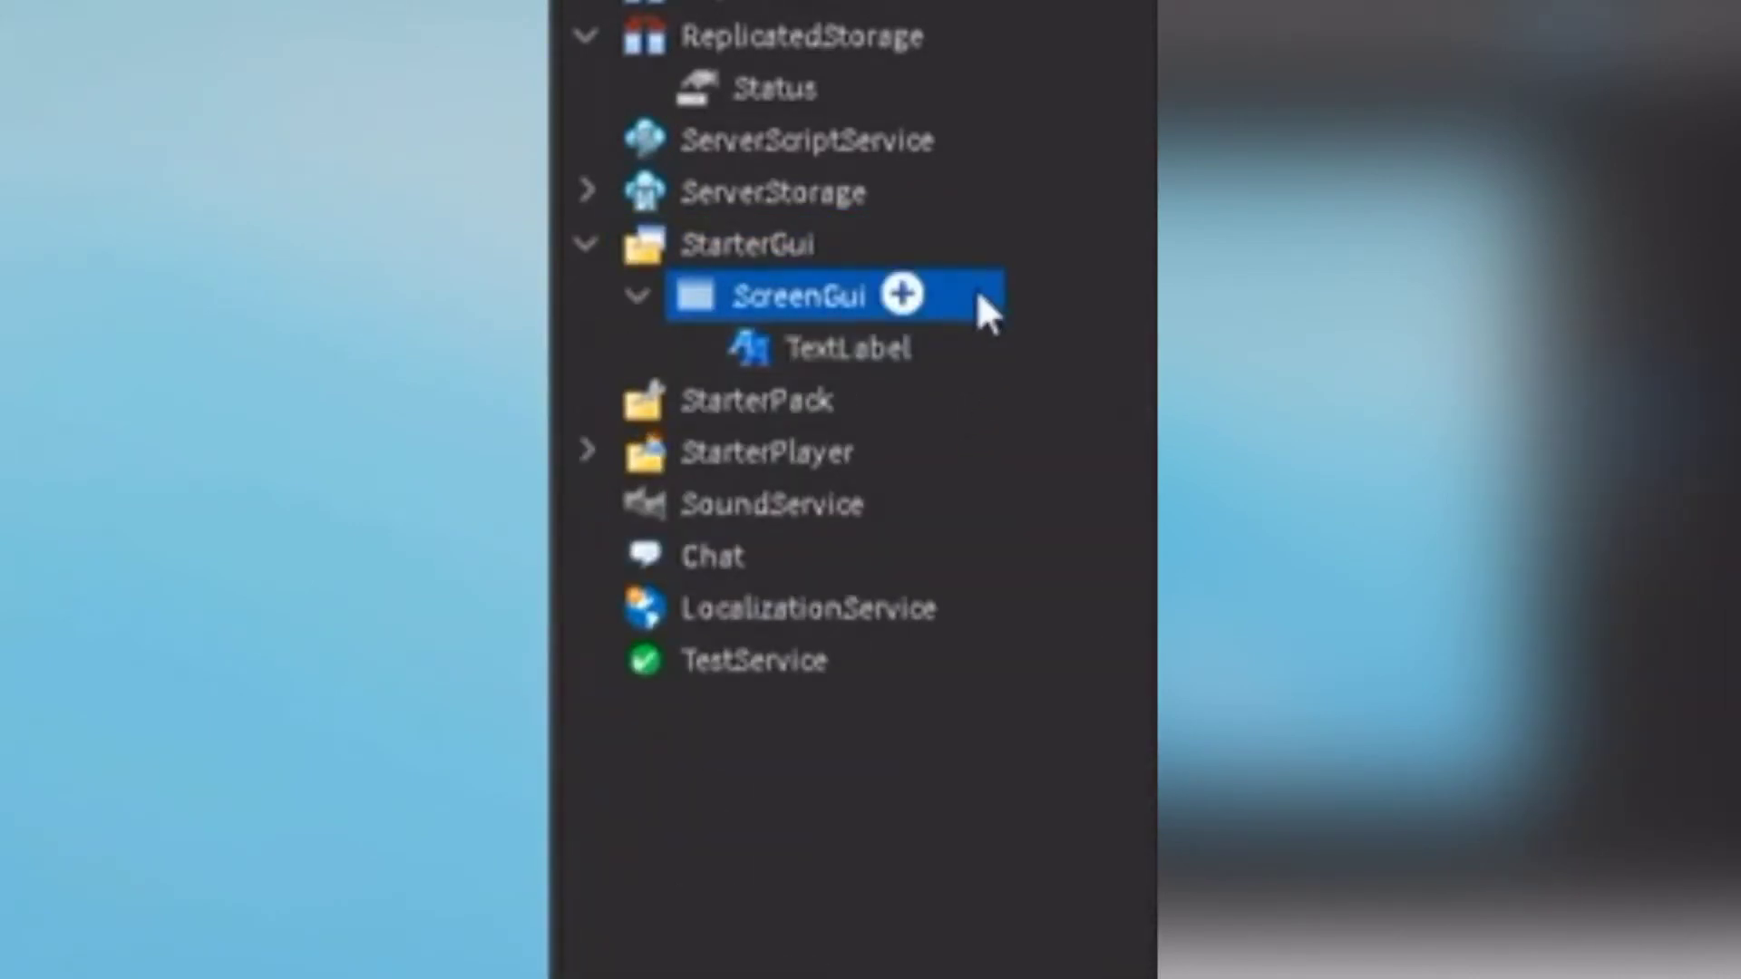
pyautogui.click(902, 296)
pyautogui.click(760, 749)
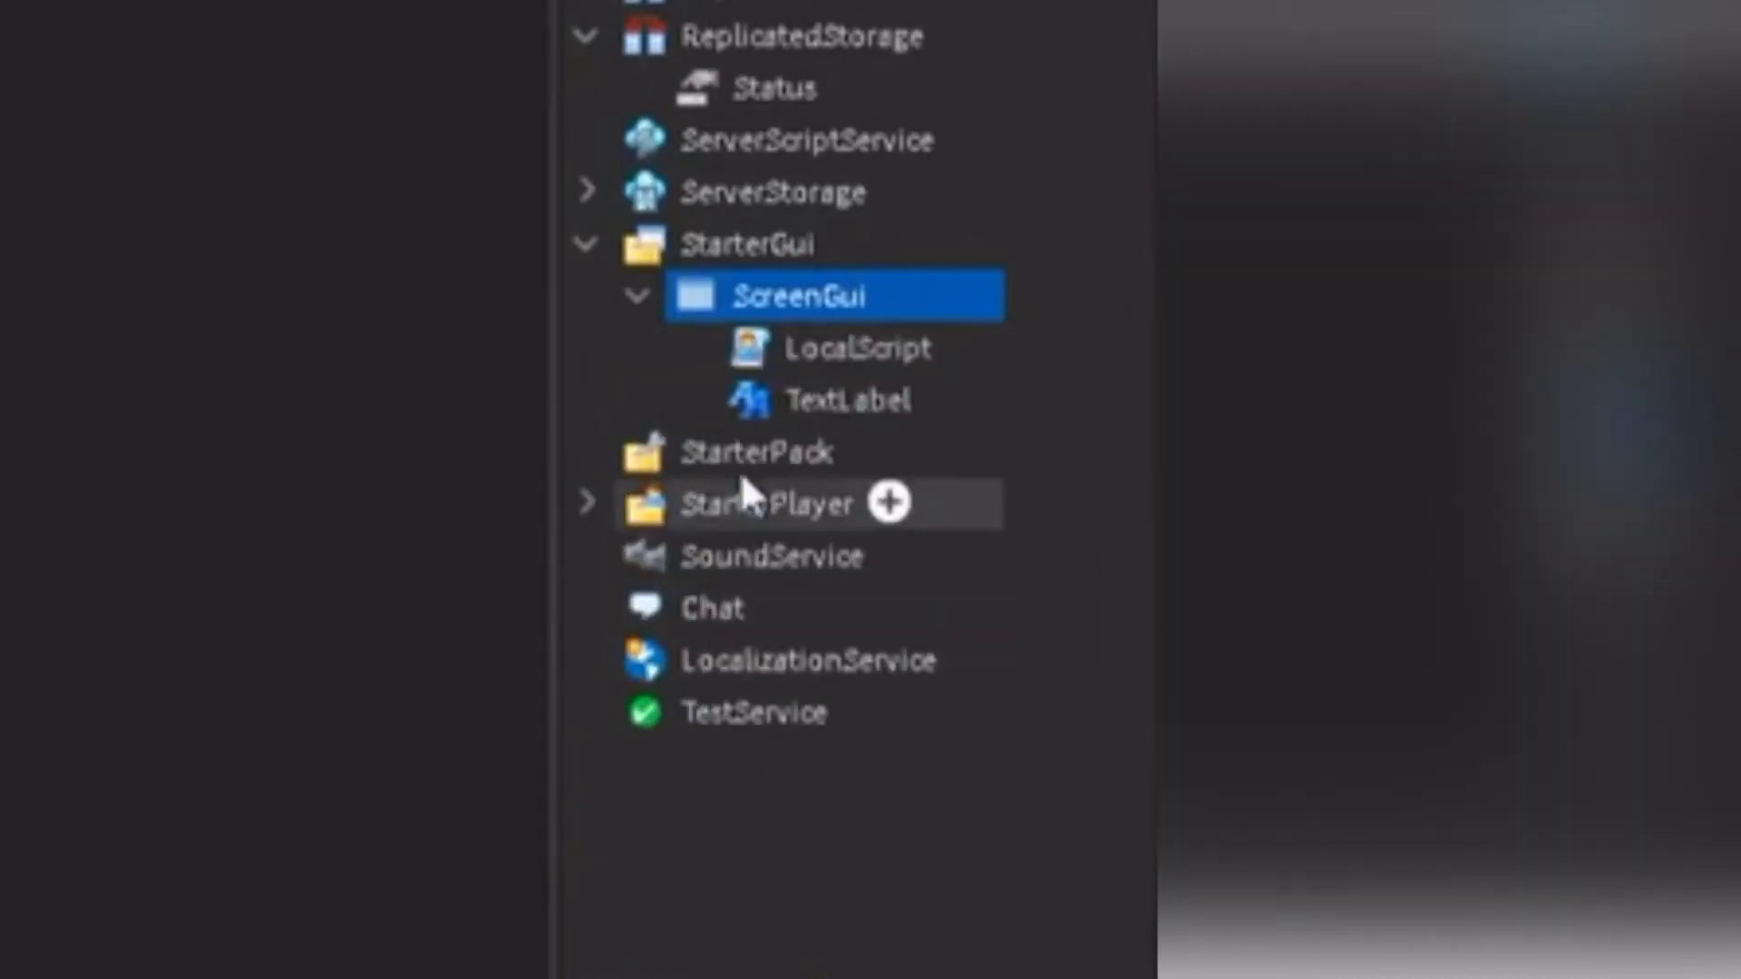
# Step: Move the TextLabel to the top centre of the game view and enlarge it to about 564 x 82
pyautogui.click(776, 404)
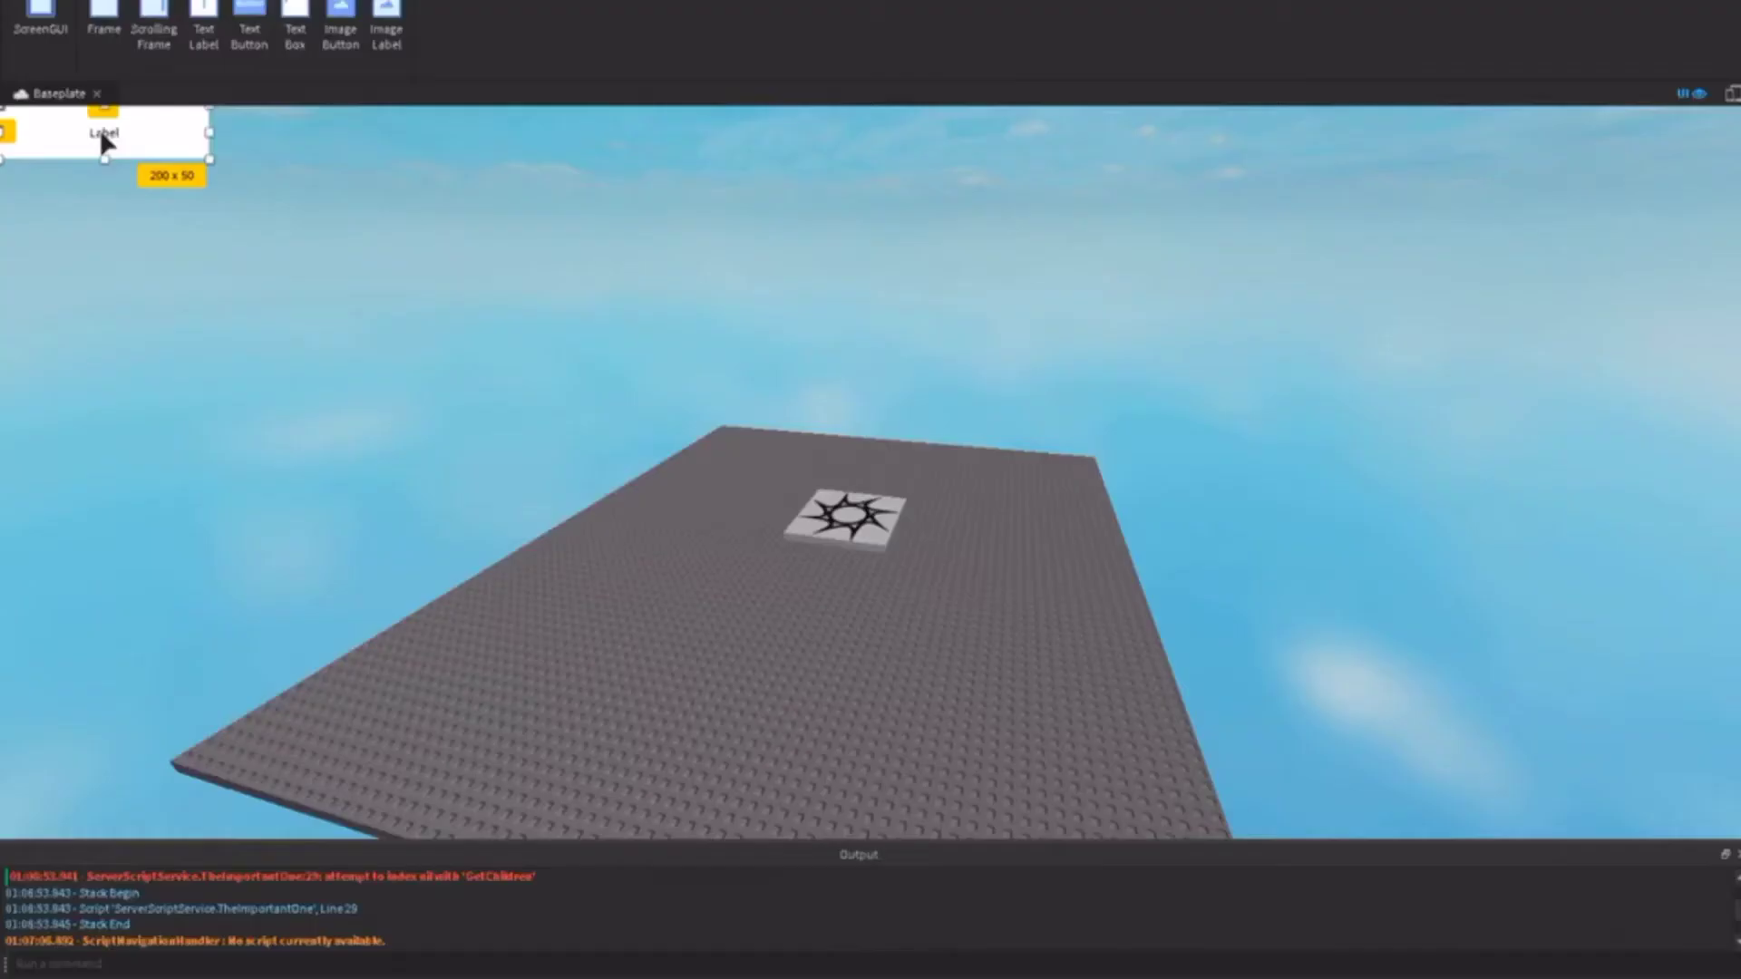
pyautogui.moveTo(100, 128); pyautogui.dragTo(880, 180)
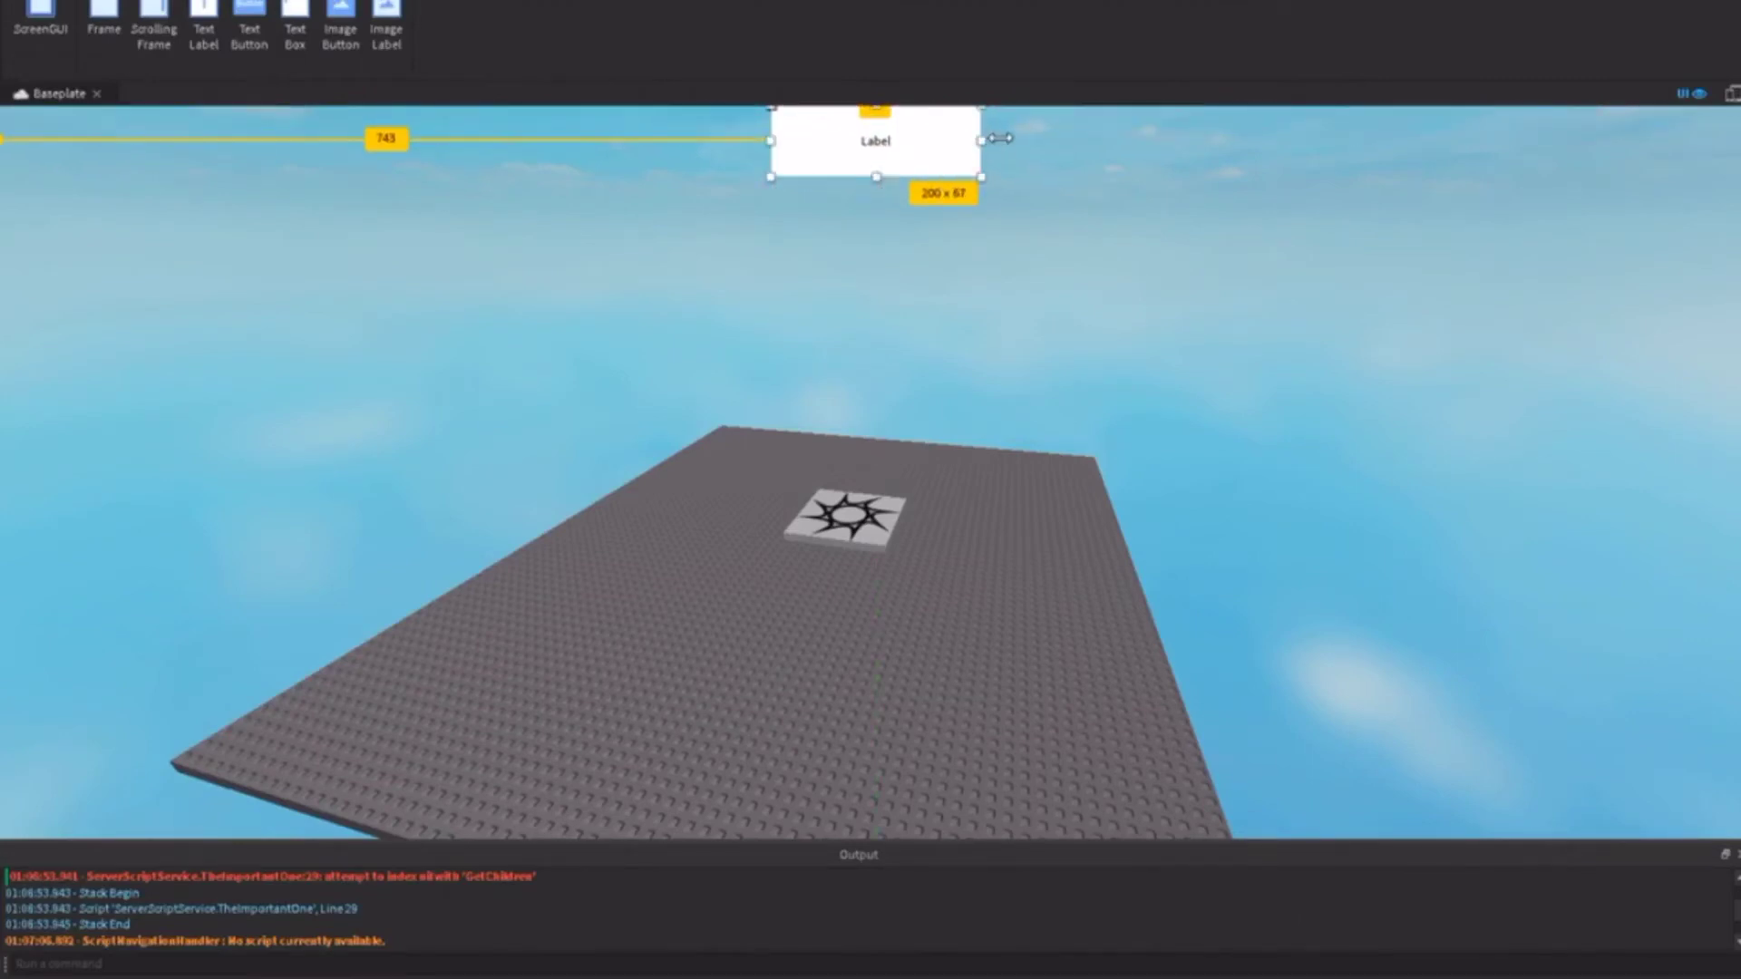
pyautogui.moveTo(998, 138); pyautogui.dragTo(1157, 133)
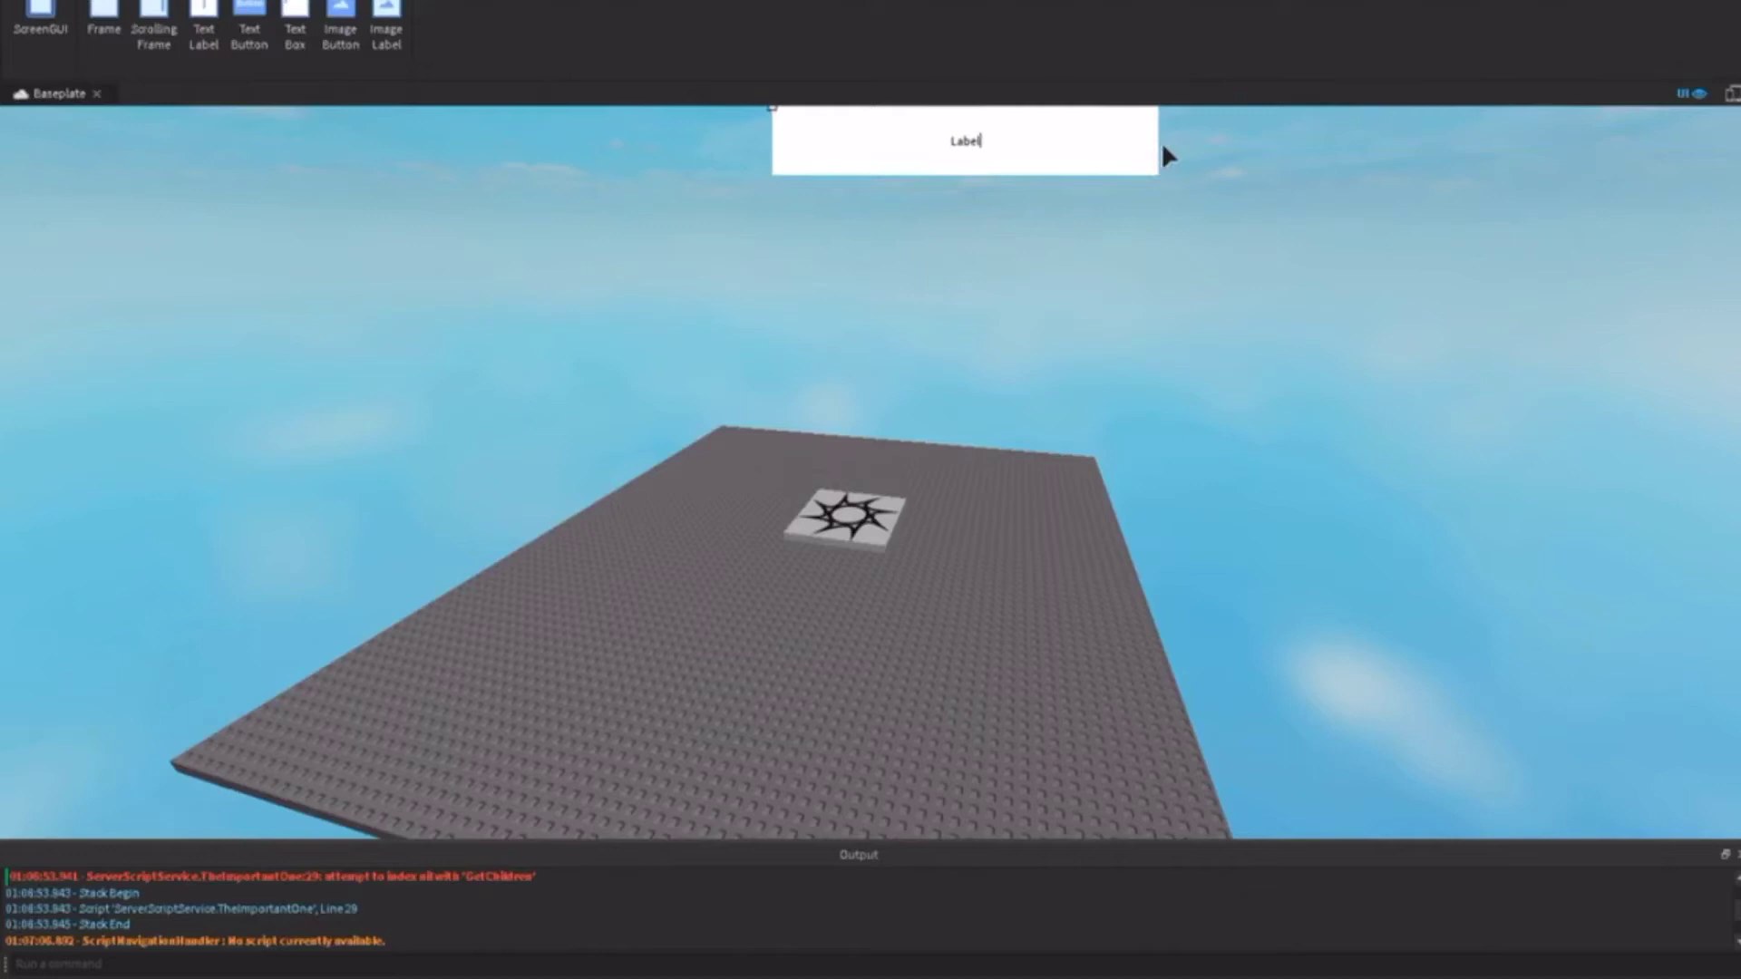
pyautogui.press('Escape')
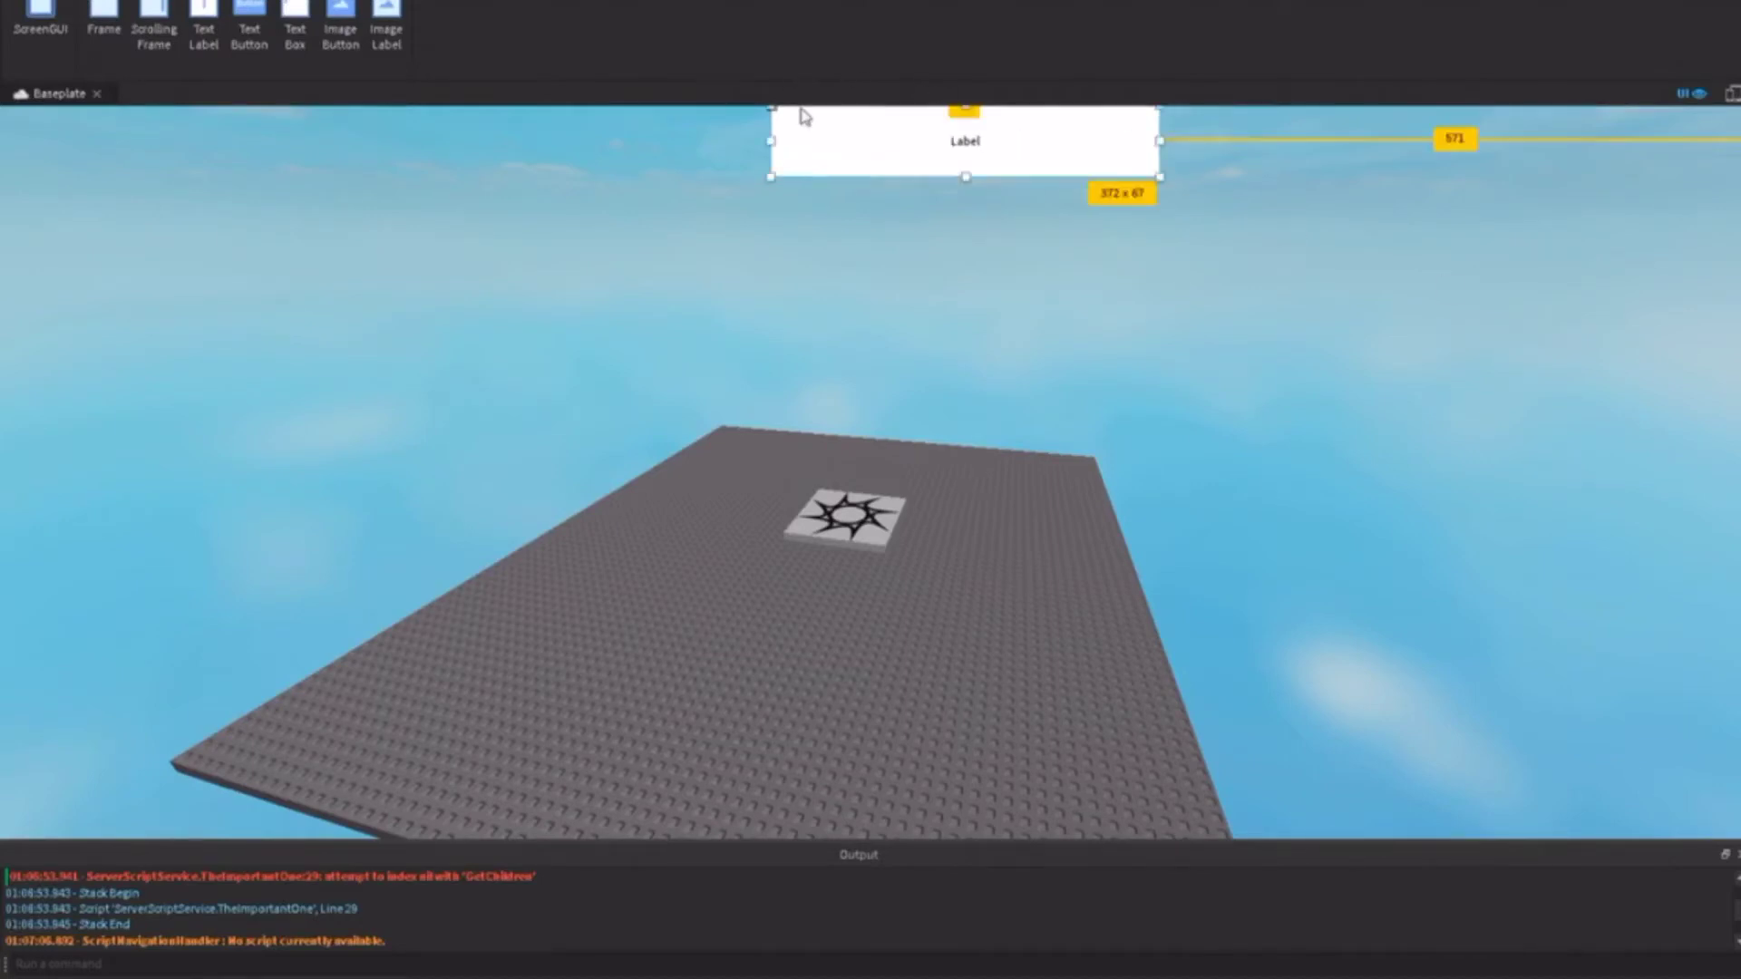
pyautogui.moveTo(681, 138); pyautogui.dragTo(571, 140)
pyautogui.moveTo(864, 176); pyautogui.dragTo(866, 198)
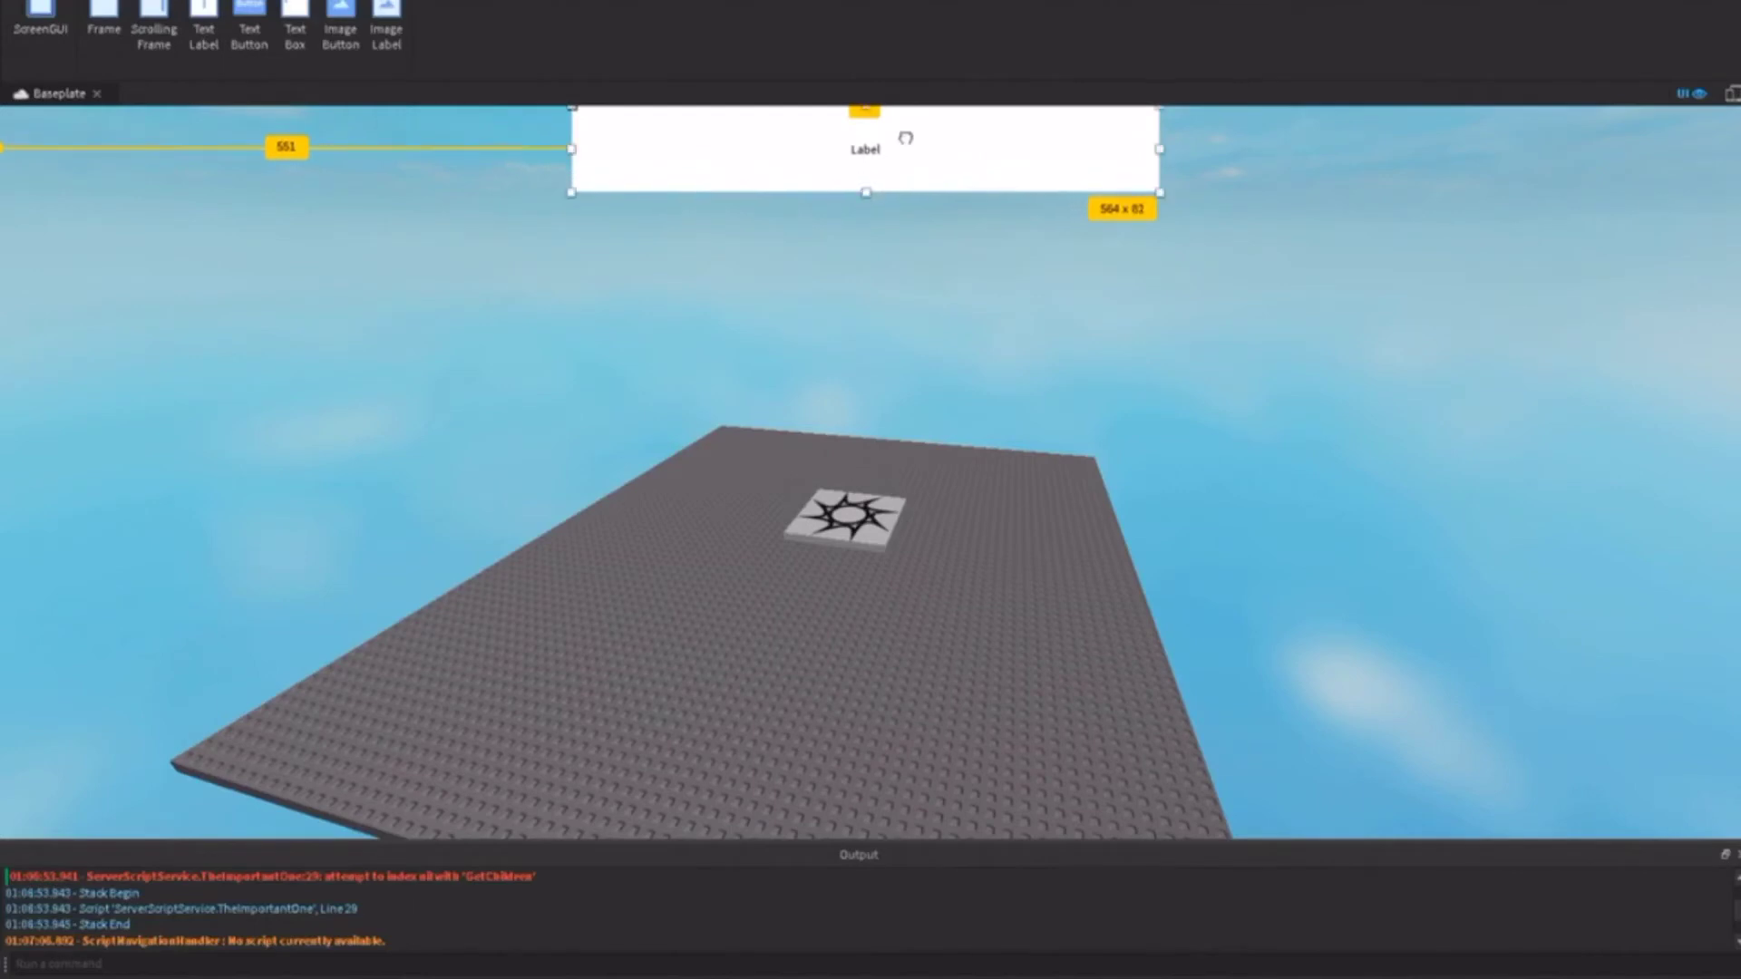
pyautogui.moveTo(902, 140); pyautogui.dragTo(916, 147)
# Step: Set the TextLabel's BackgroundTransparency to 1
pyautogui.click(317, 3)
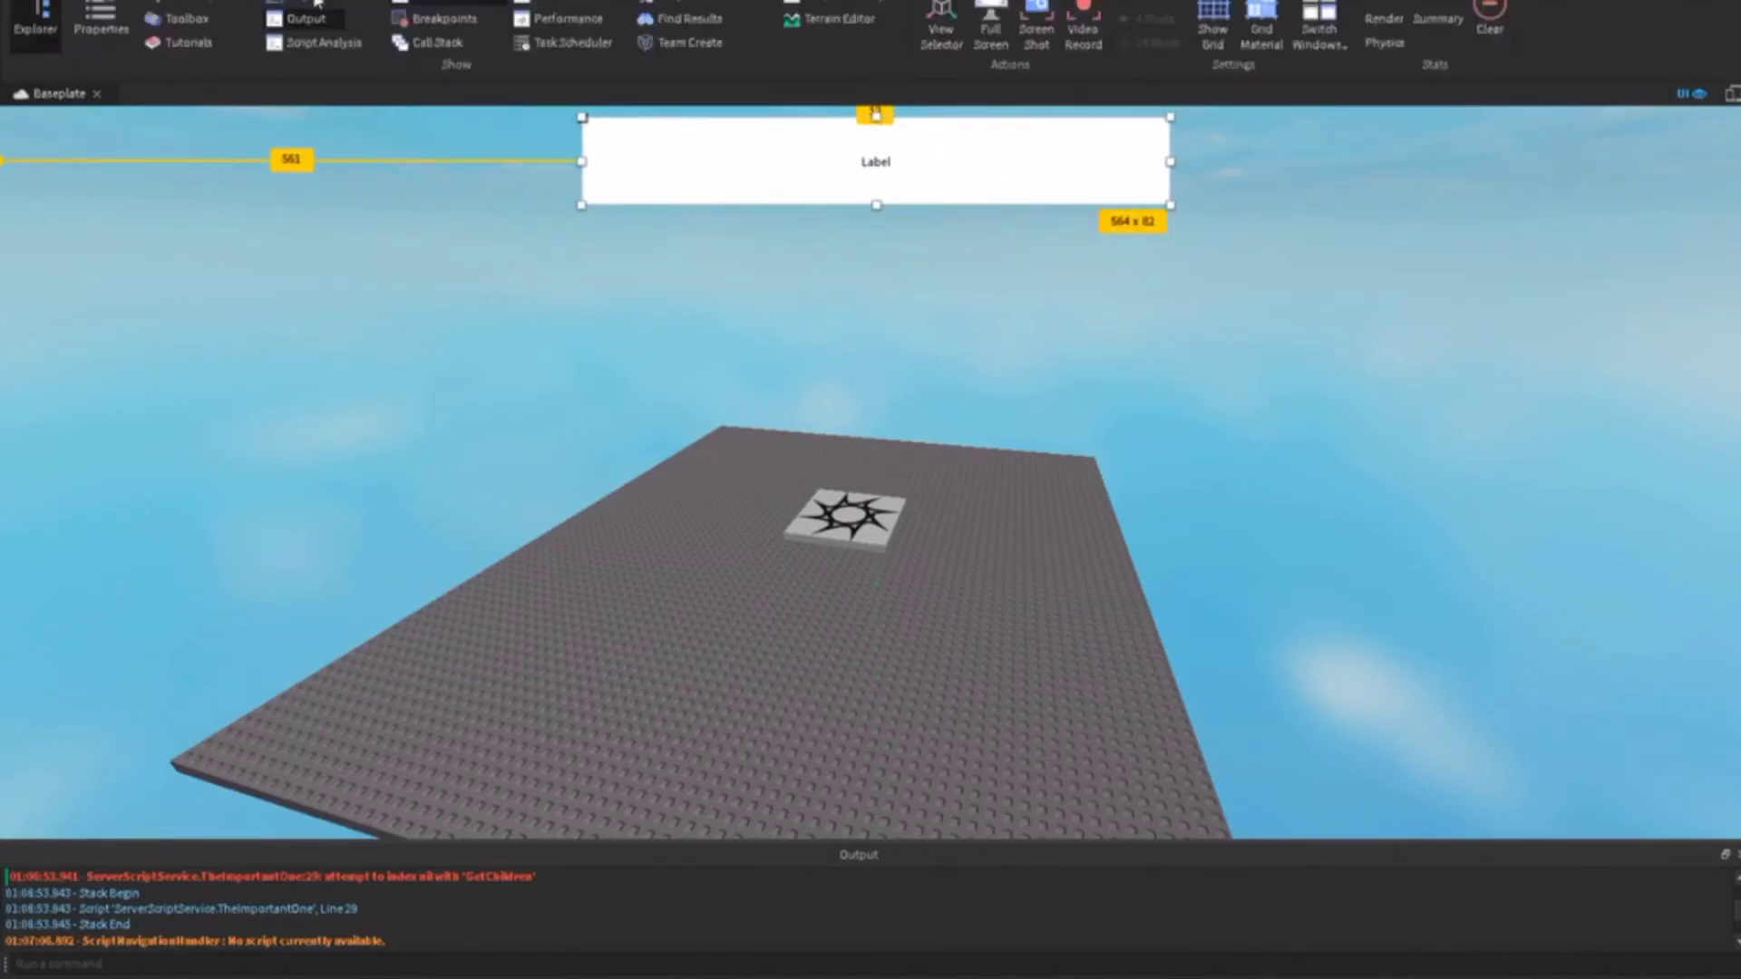
pyautogui.click(119, 38)
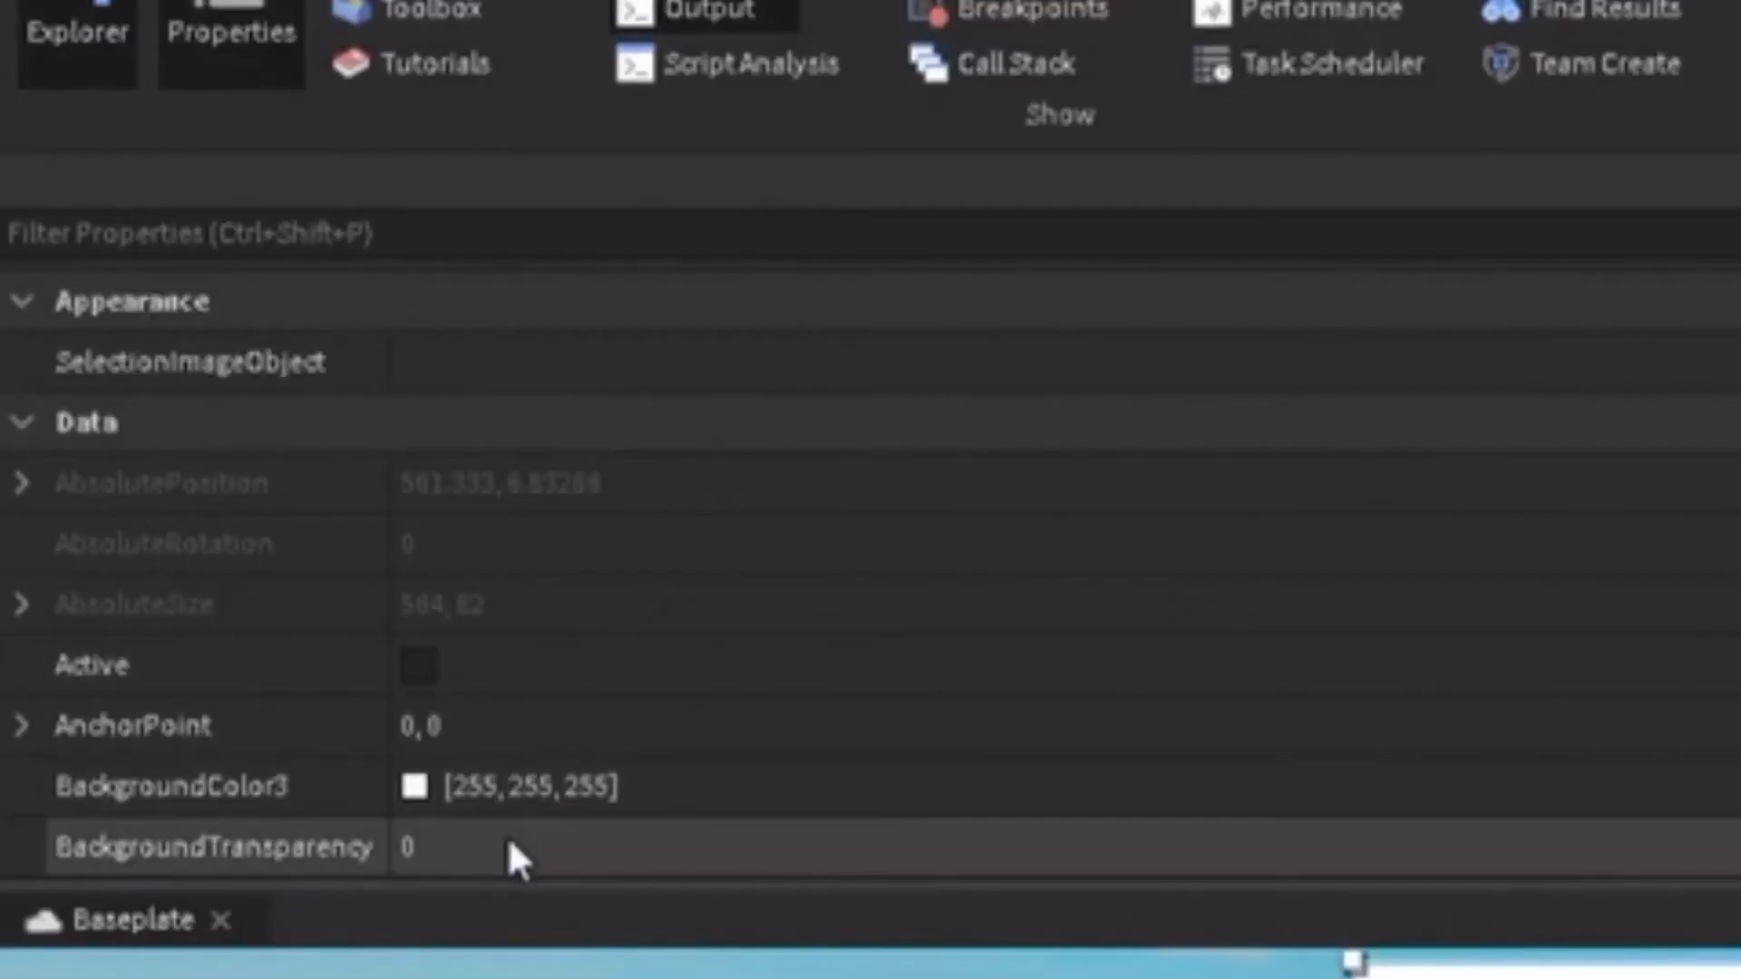
pyautogui.click(220, 378)
pyautogui.write('1')
pyautogui.press('Return')
# Step: Enable TextScaled for the TextLabel
pyautogui.scroll(-4, 526, 862)
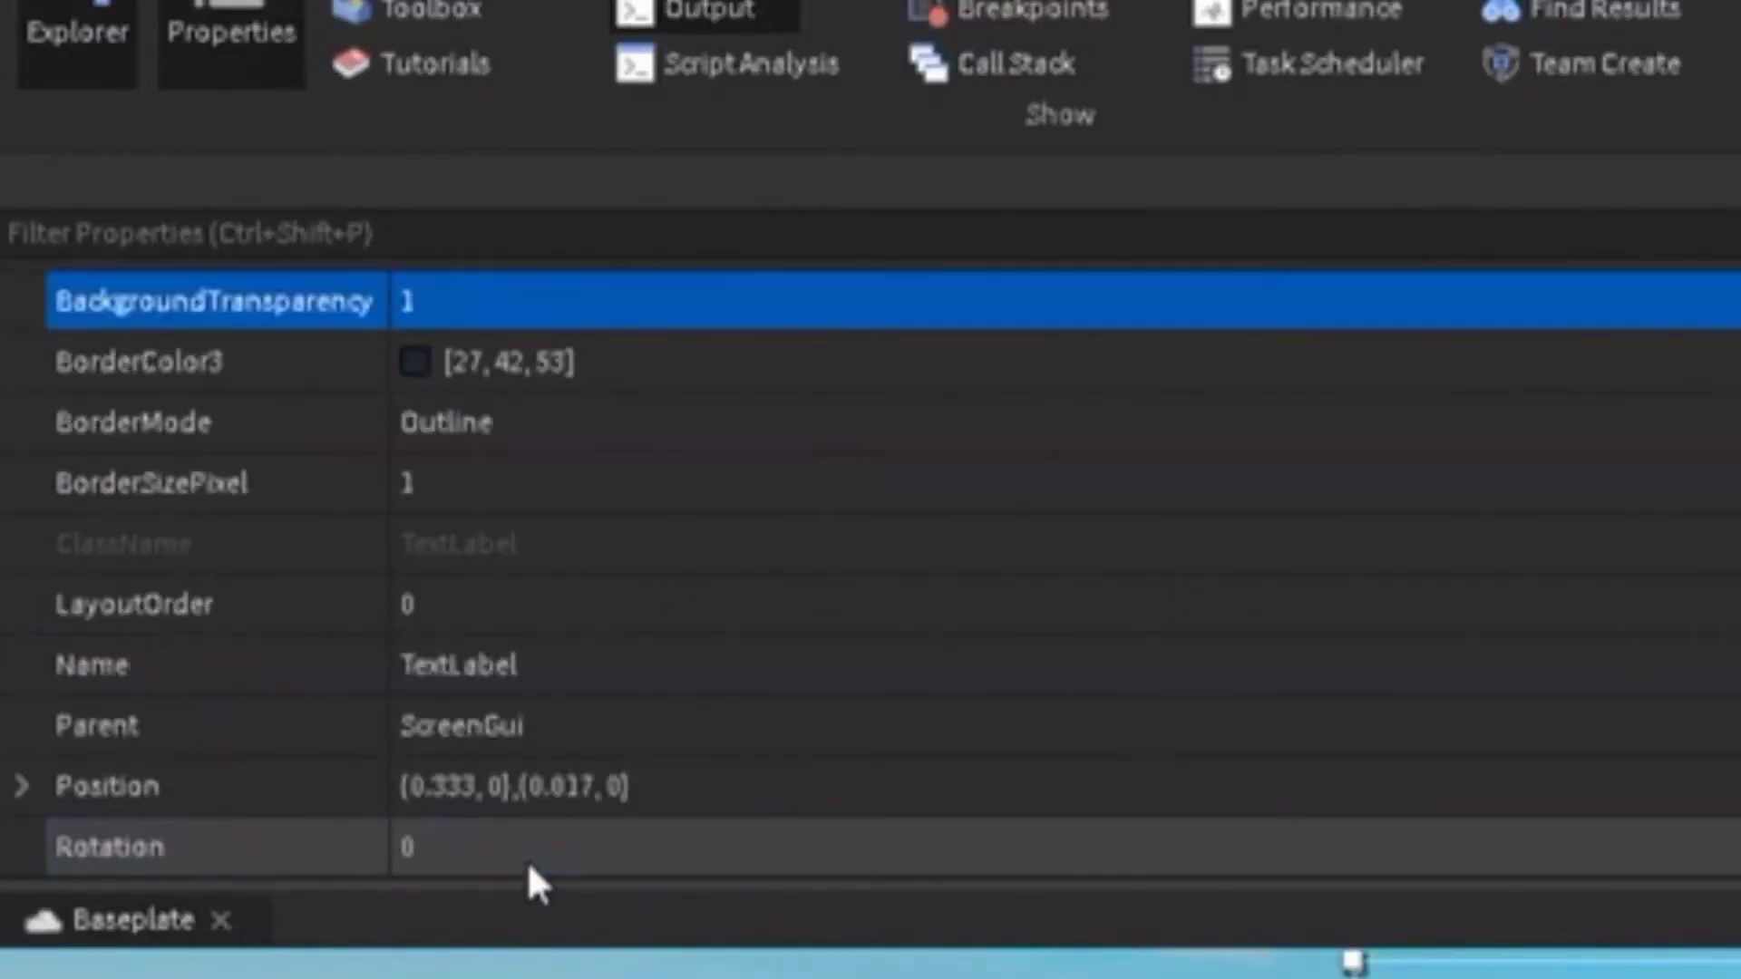
pyautogui.scroll(-6, 466, 785)
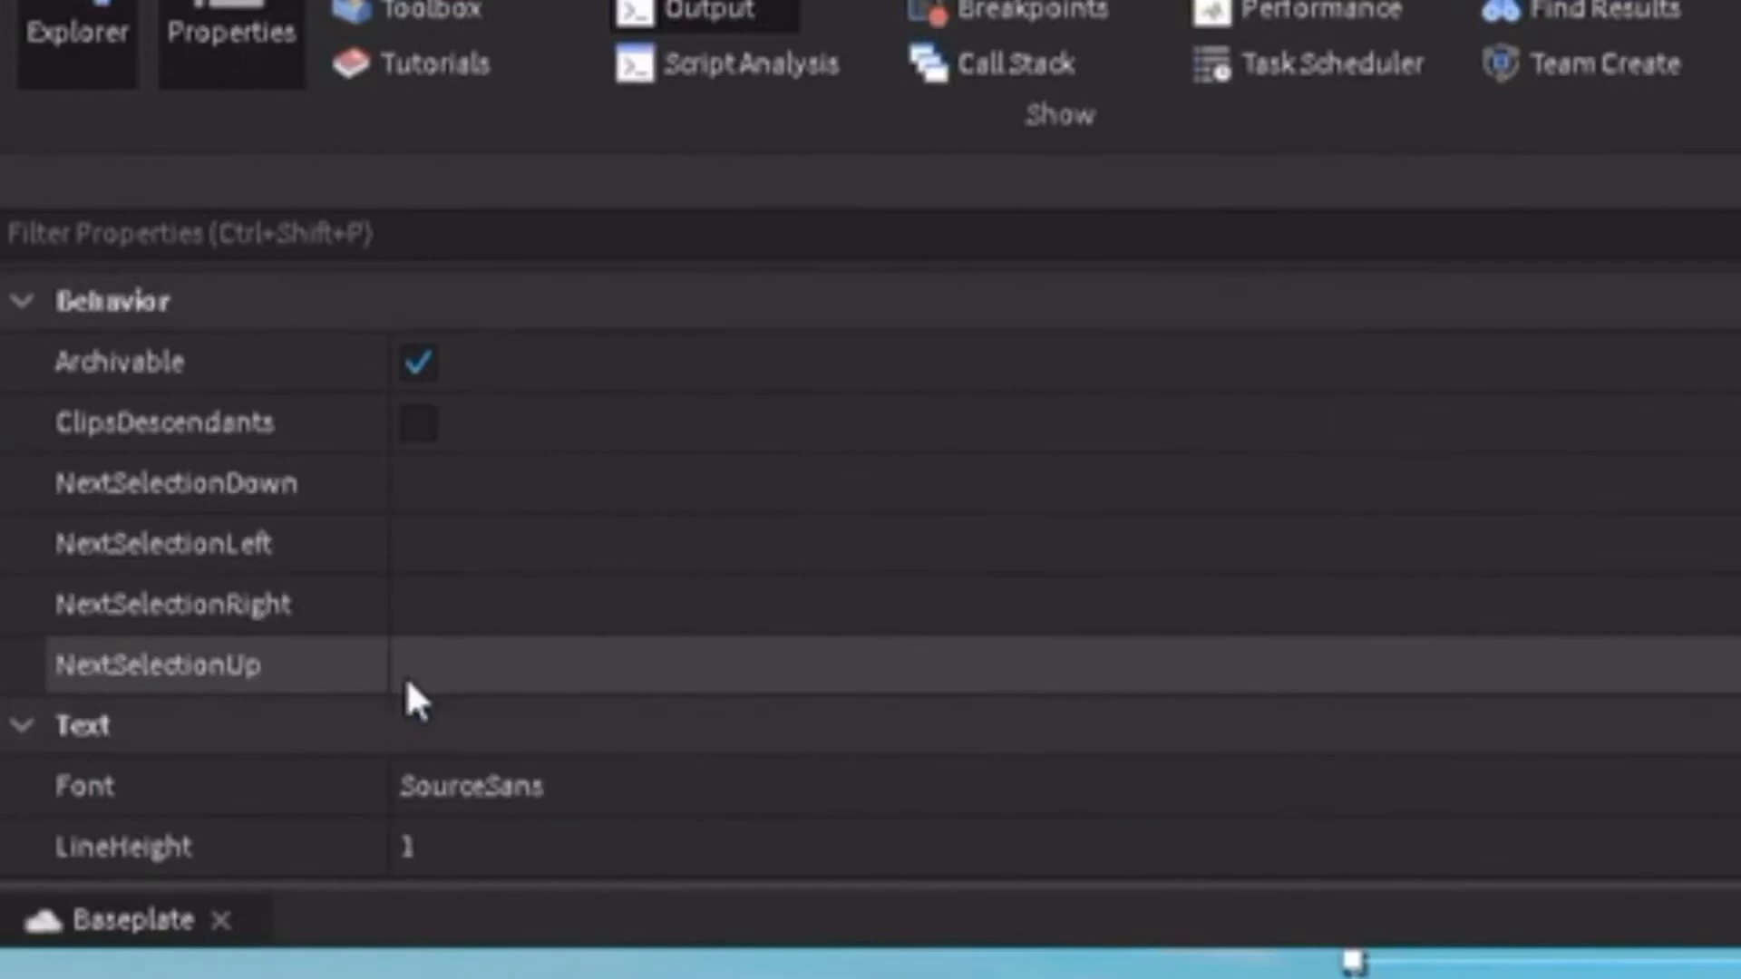
pyautogui.scroll(-1, 594, 684)
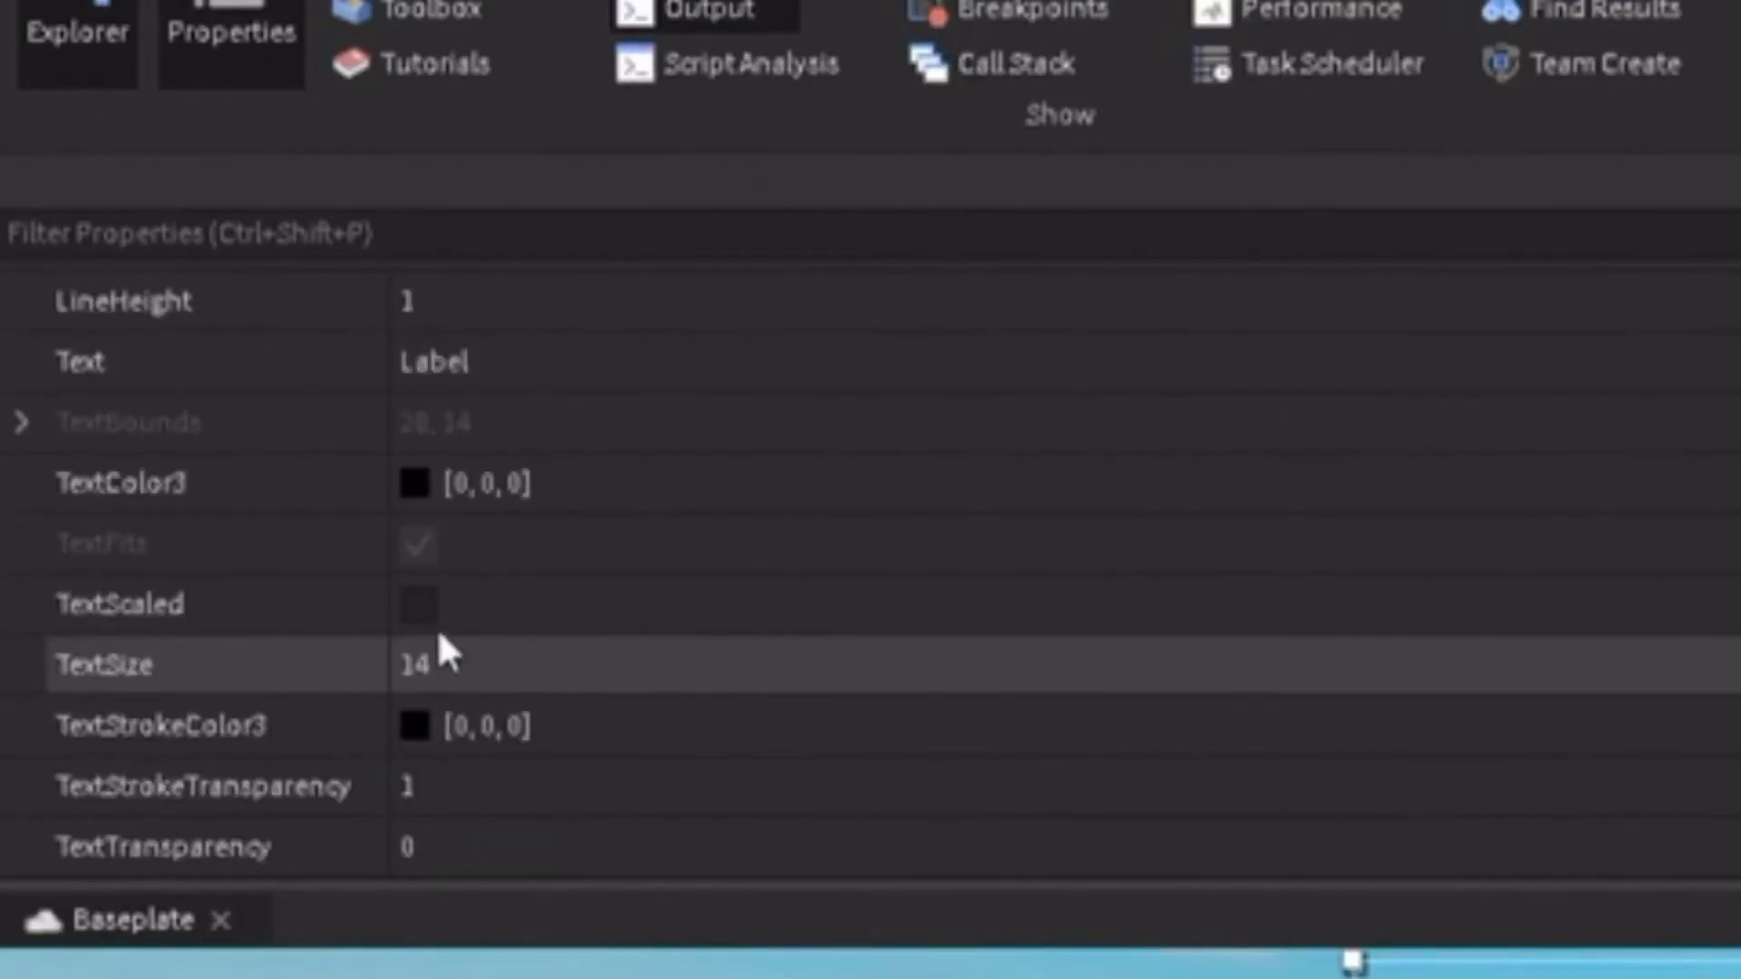
pyautogui.click(423, 610)
# Step: Set the TextLabel's Text to *** and its TextColor3 to white (255, 255, 255)
pyautogui.scroll(1, 543, 572)
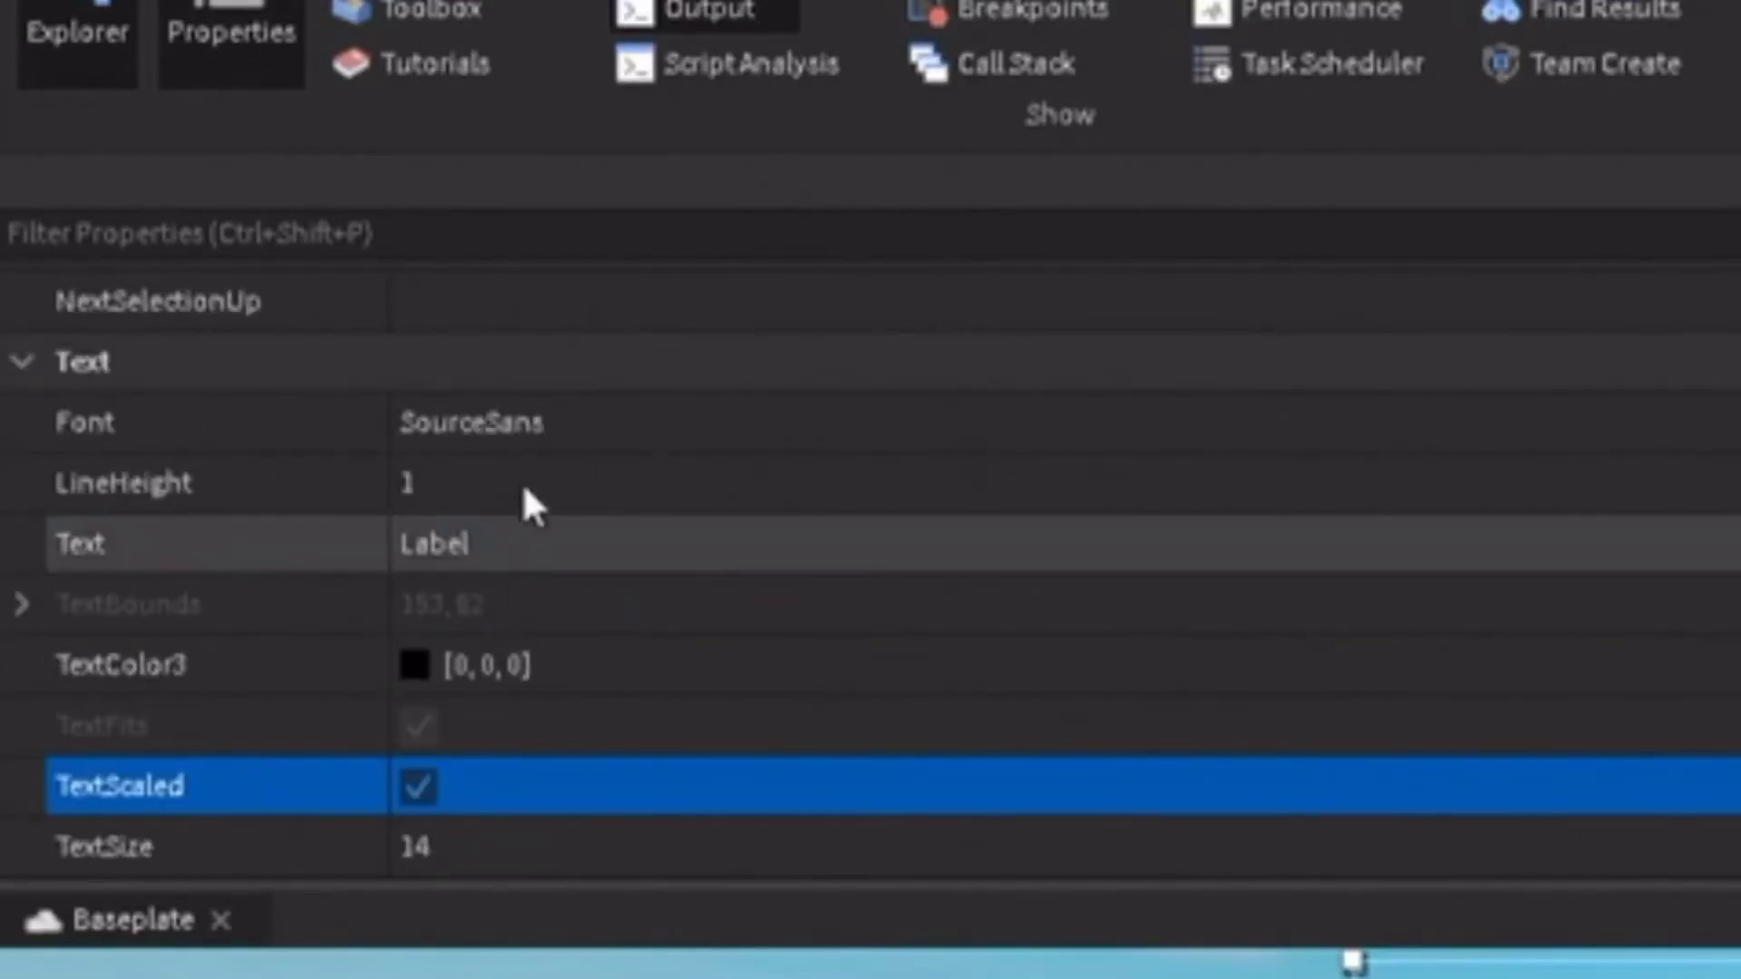
pyautogui.click(523, 558)
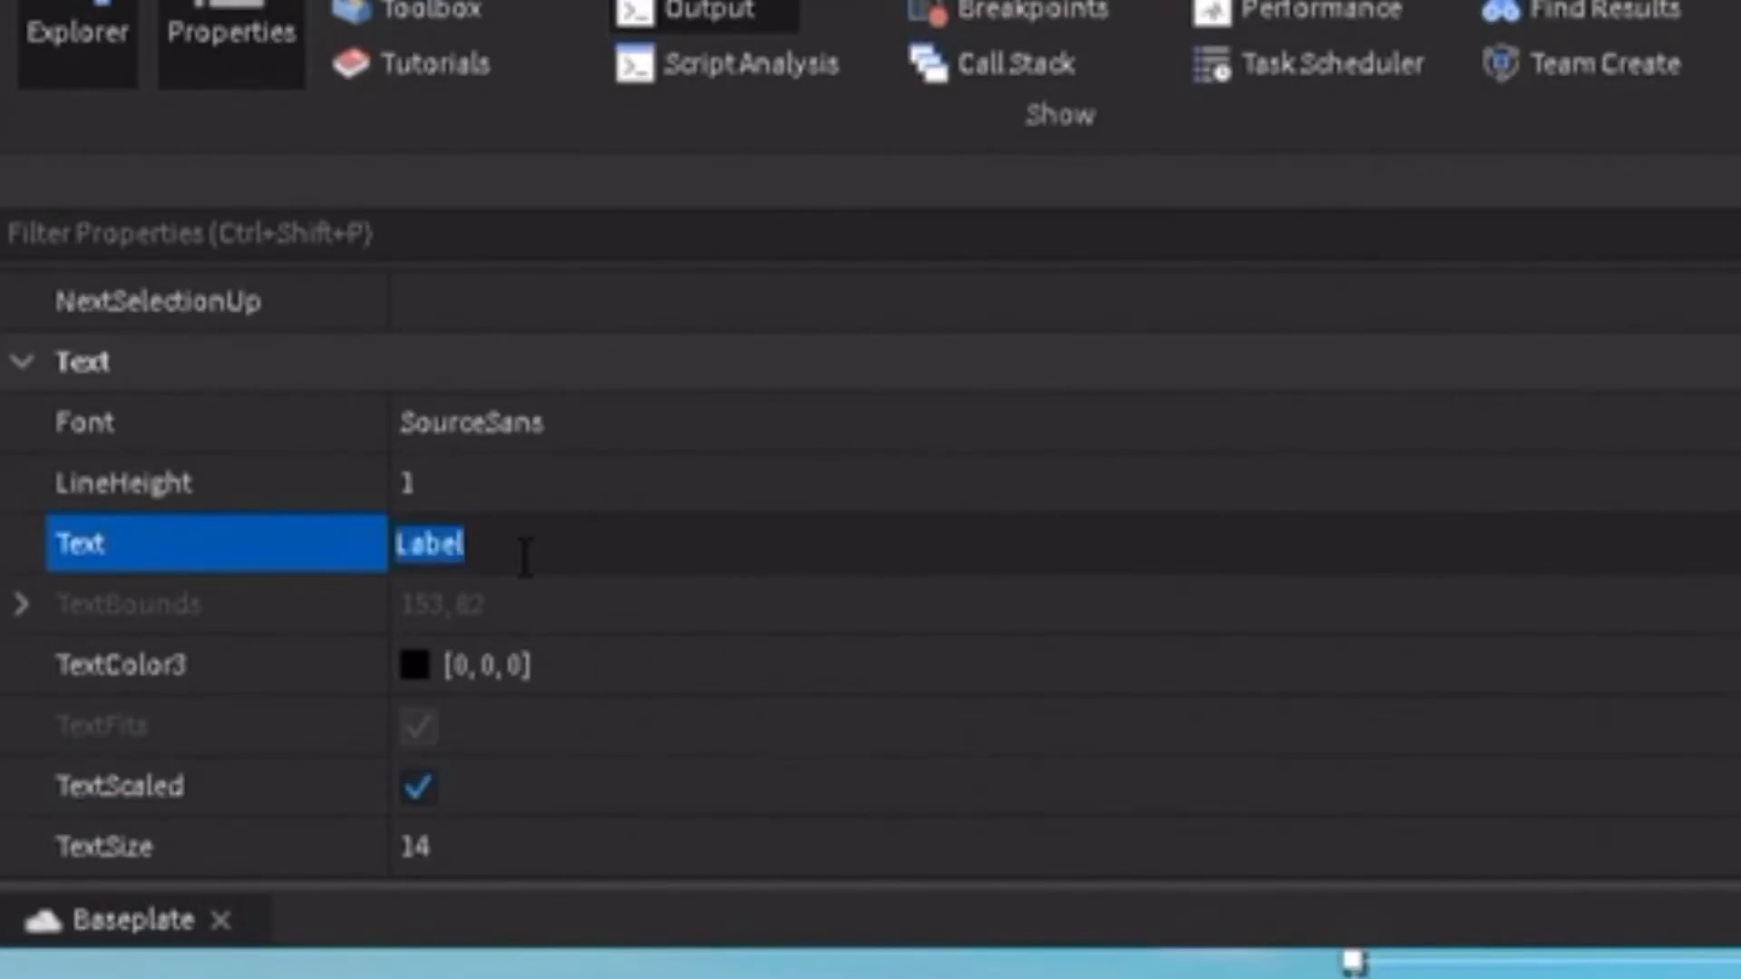
pyautogui.press('BackSpace')
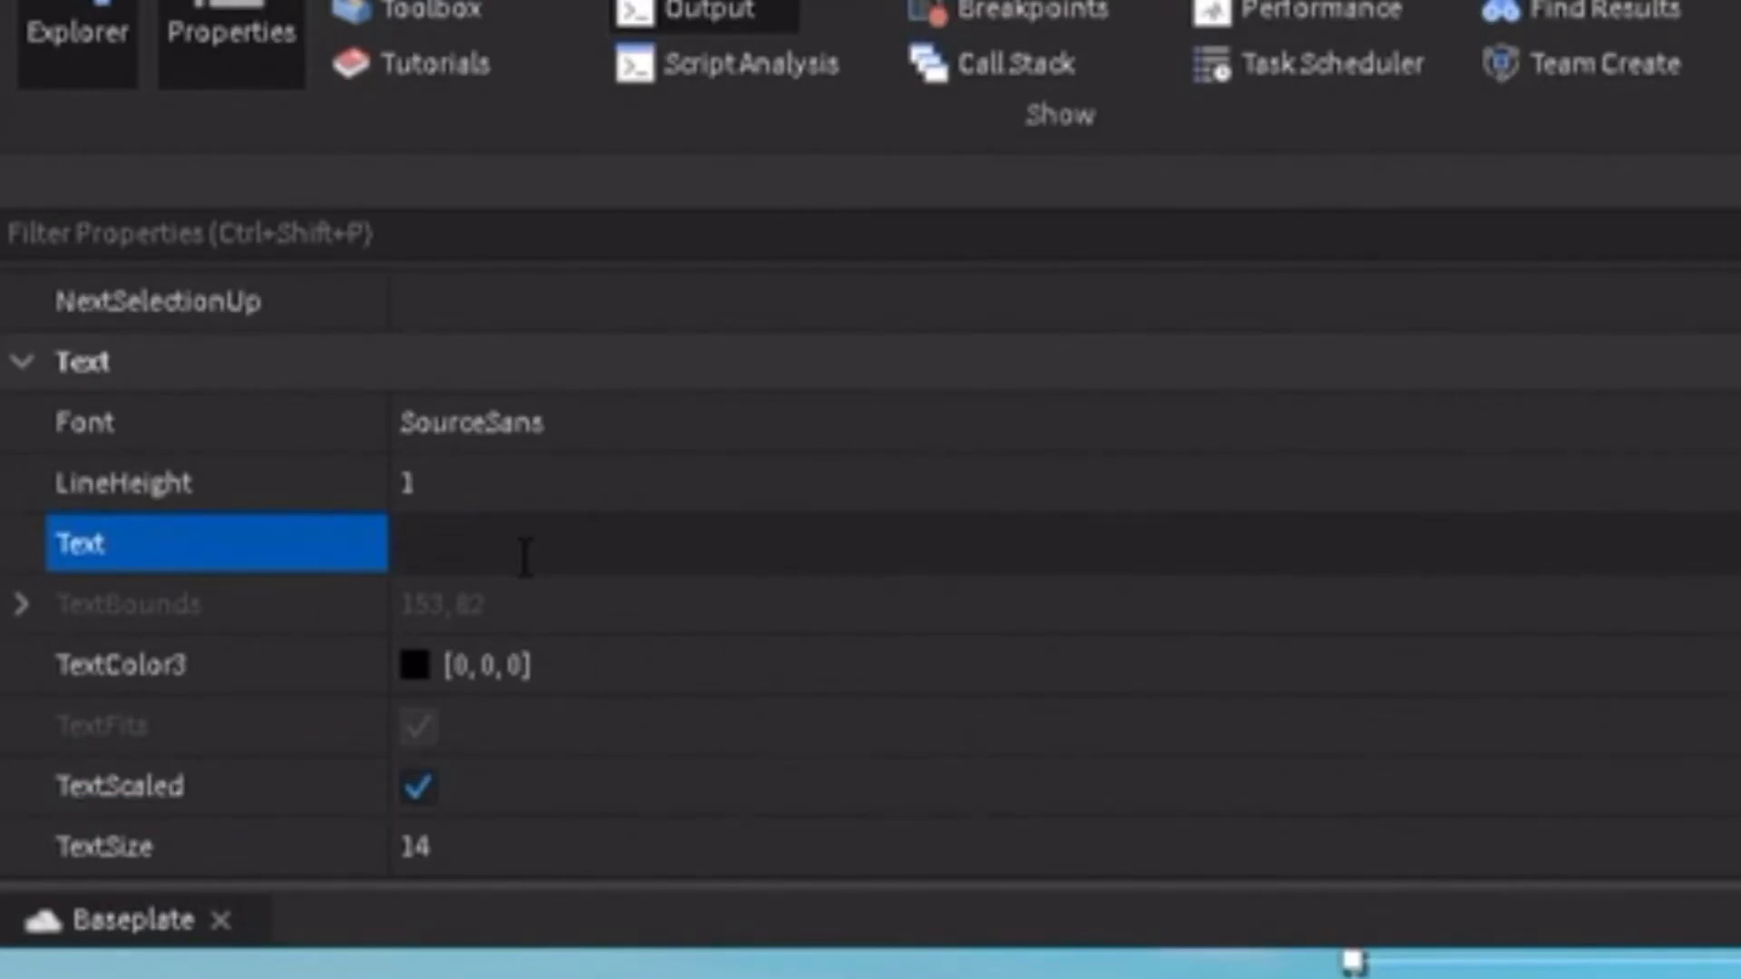
pyautogui.click(432, 660)
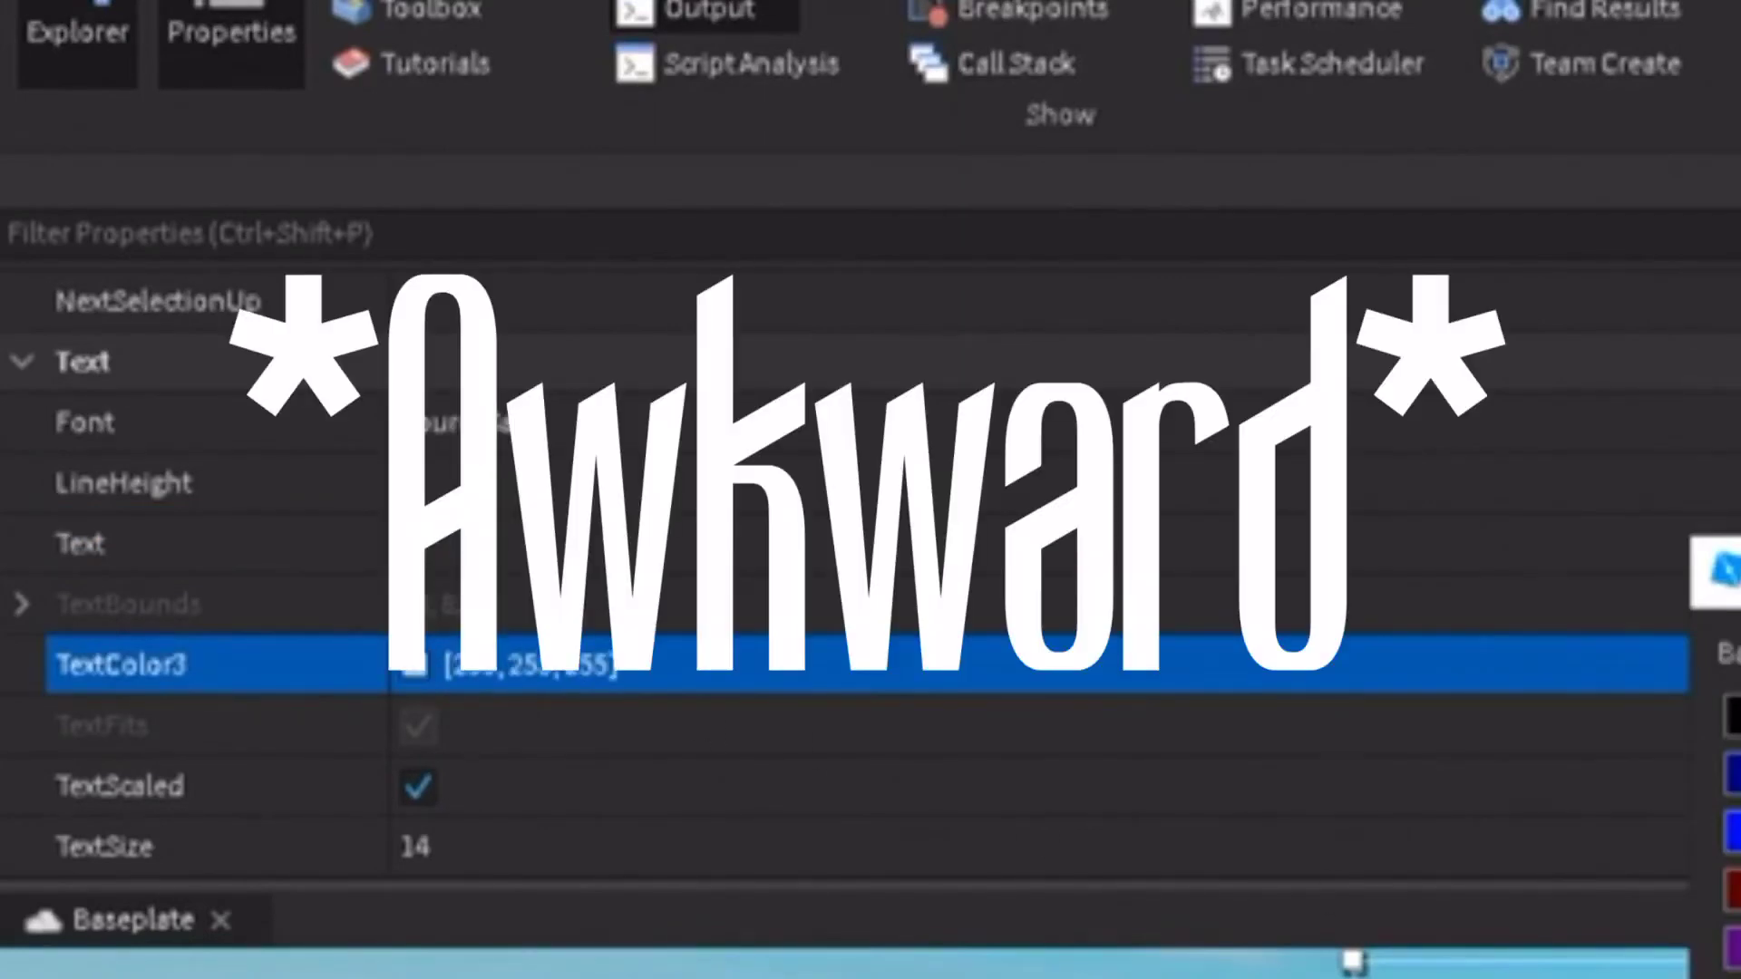
# Step: Set the TextLabel's TextStrokeTransparency to 0 and hide the object properties
pyautogui.scroll(-3, 522, 633)
pyautogui.click(454, 624)
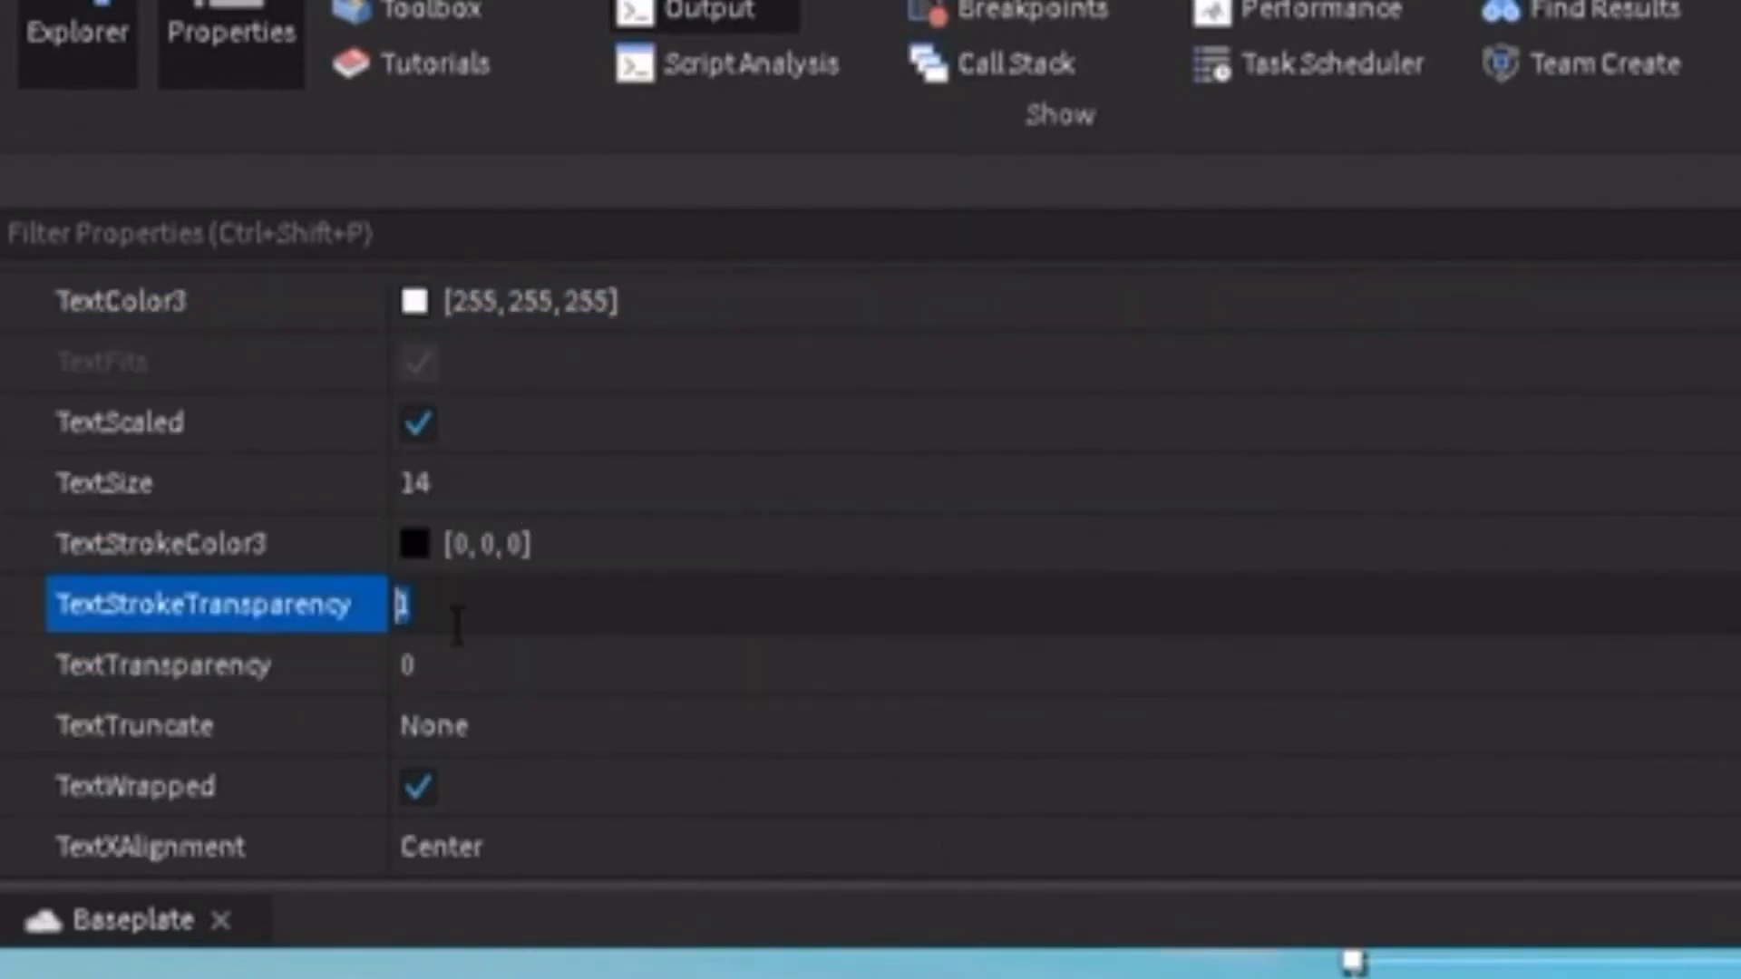
pyautogui.press('BackSpace')
pyautogui.write('0')
pyautogui.press('Return')
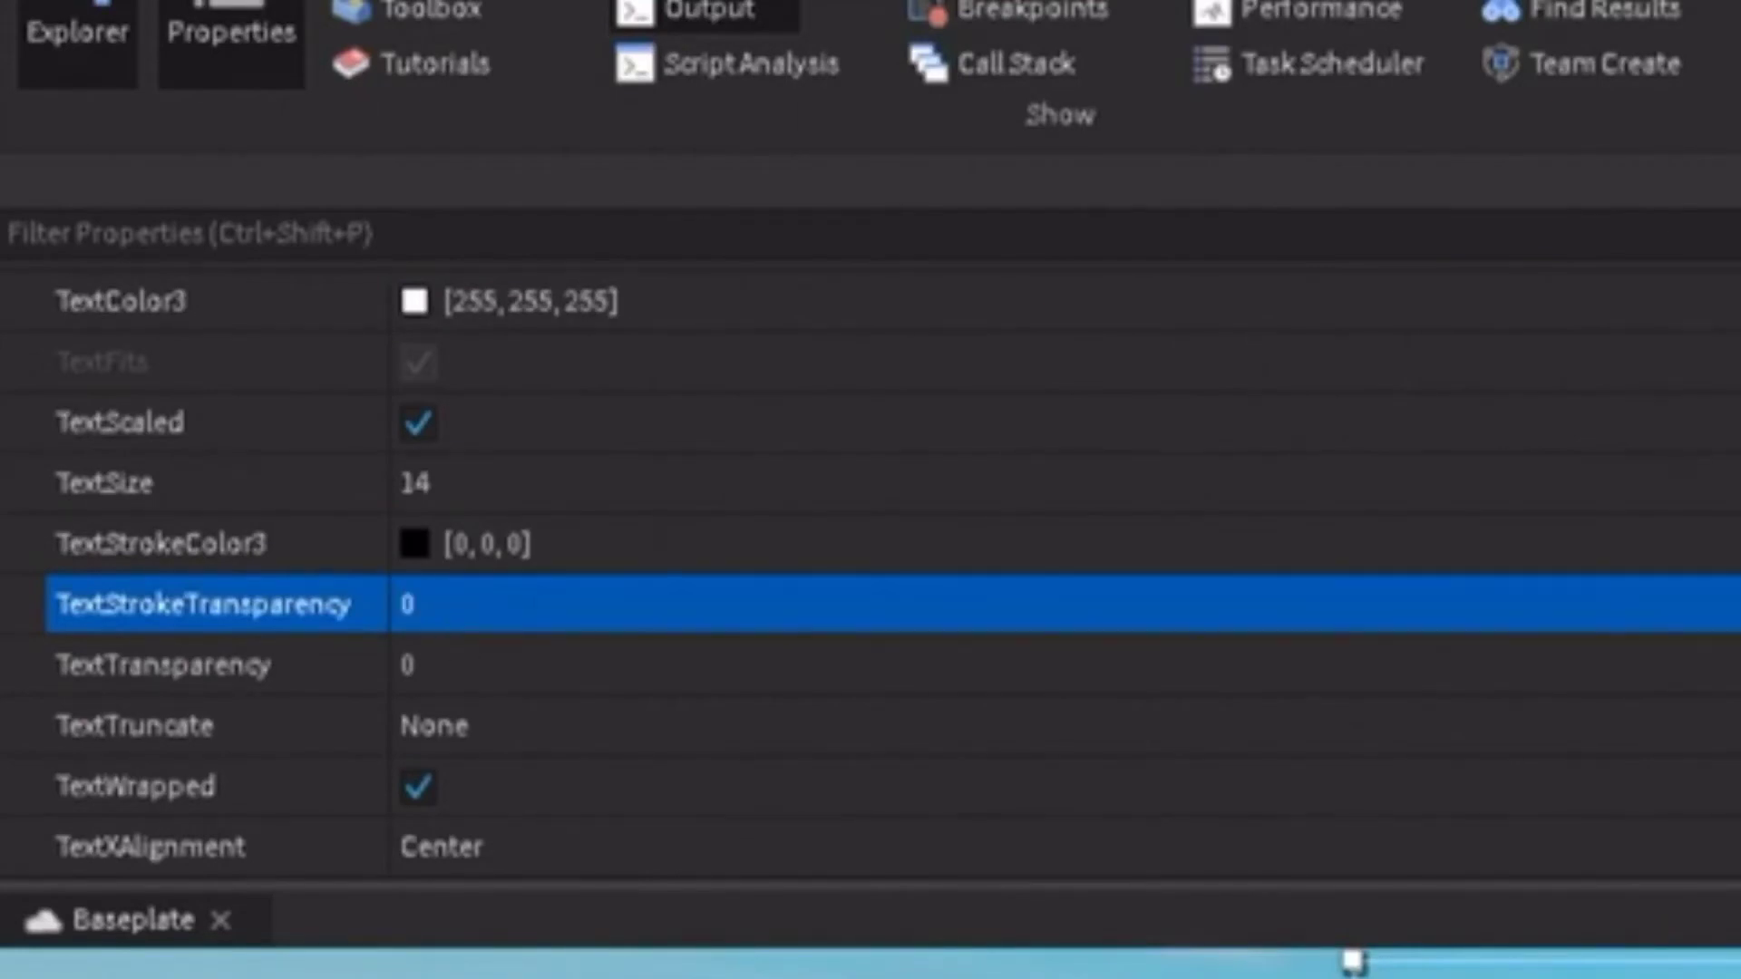
pyautogui.click(498, 619)
pyautogui.click(113, 83)
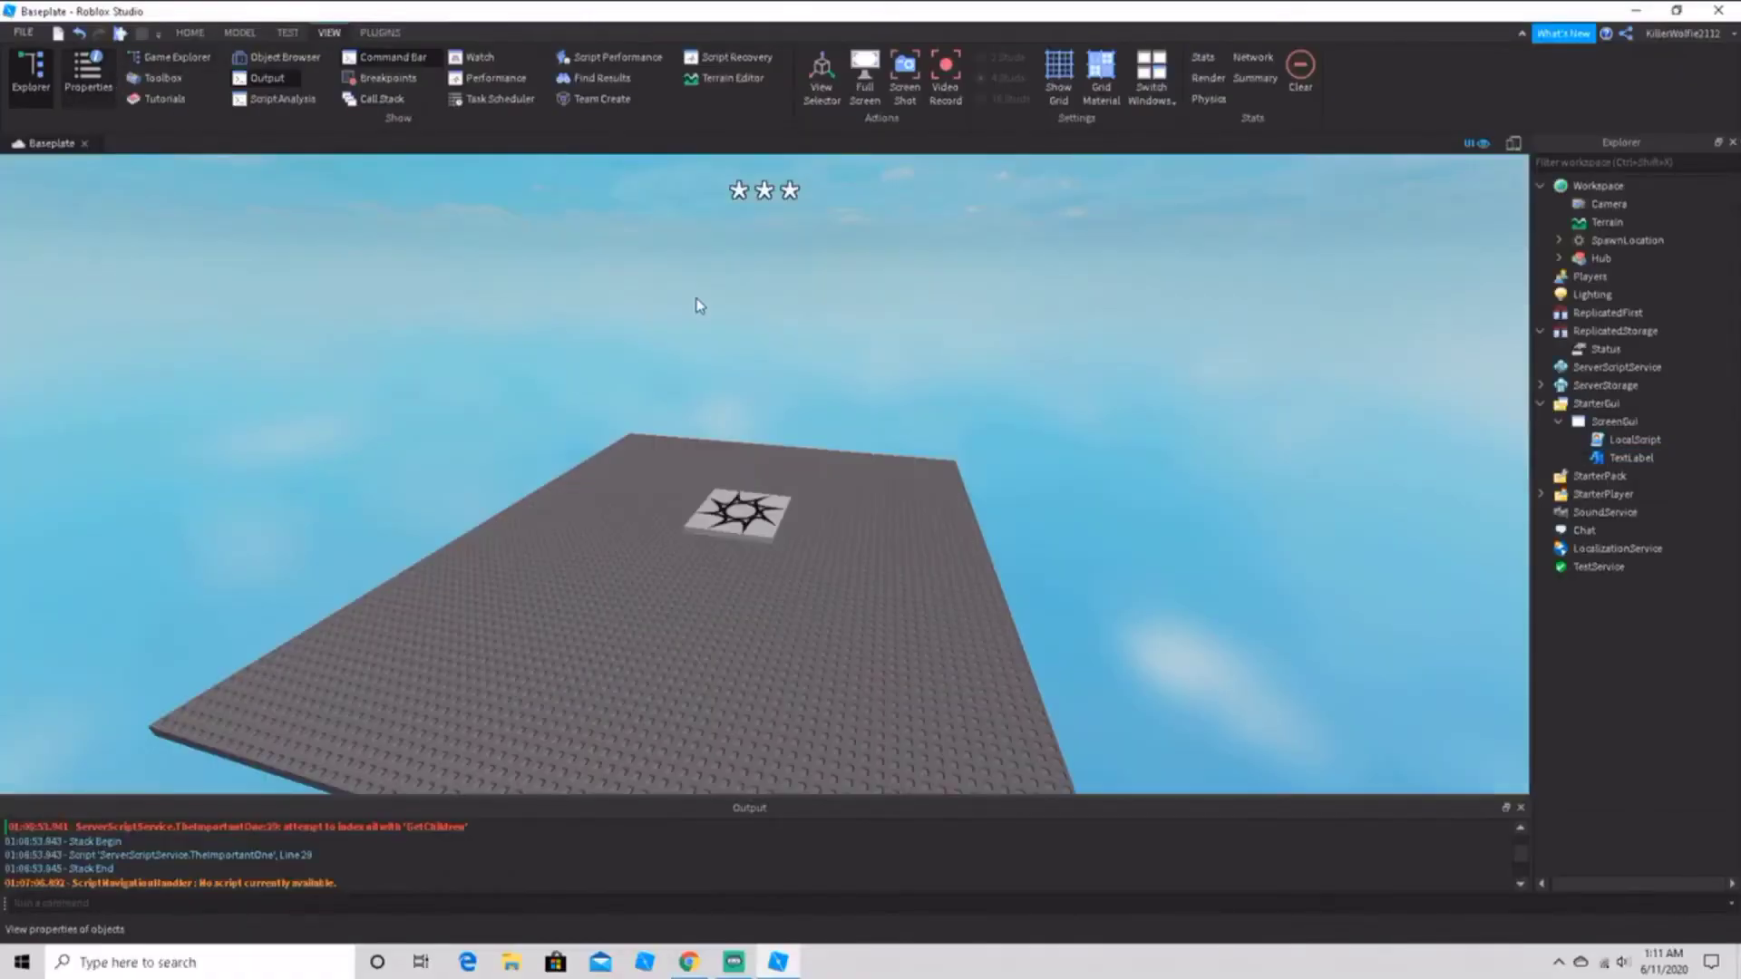
# Step: Add a new script to ServerScriptService and name it CoolScript
pyautogui.moveTo(896, 332); pyautogui.dragTo(897, 331, button='right')
pyautogui.press('a')
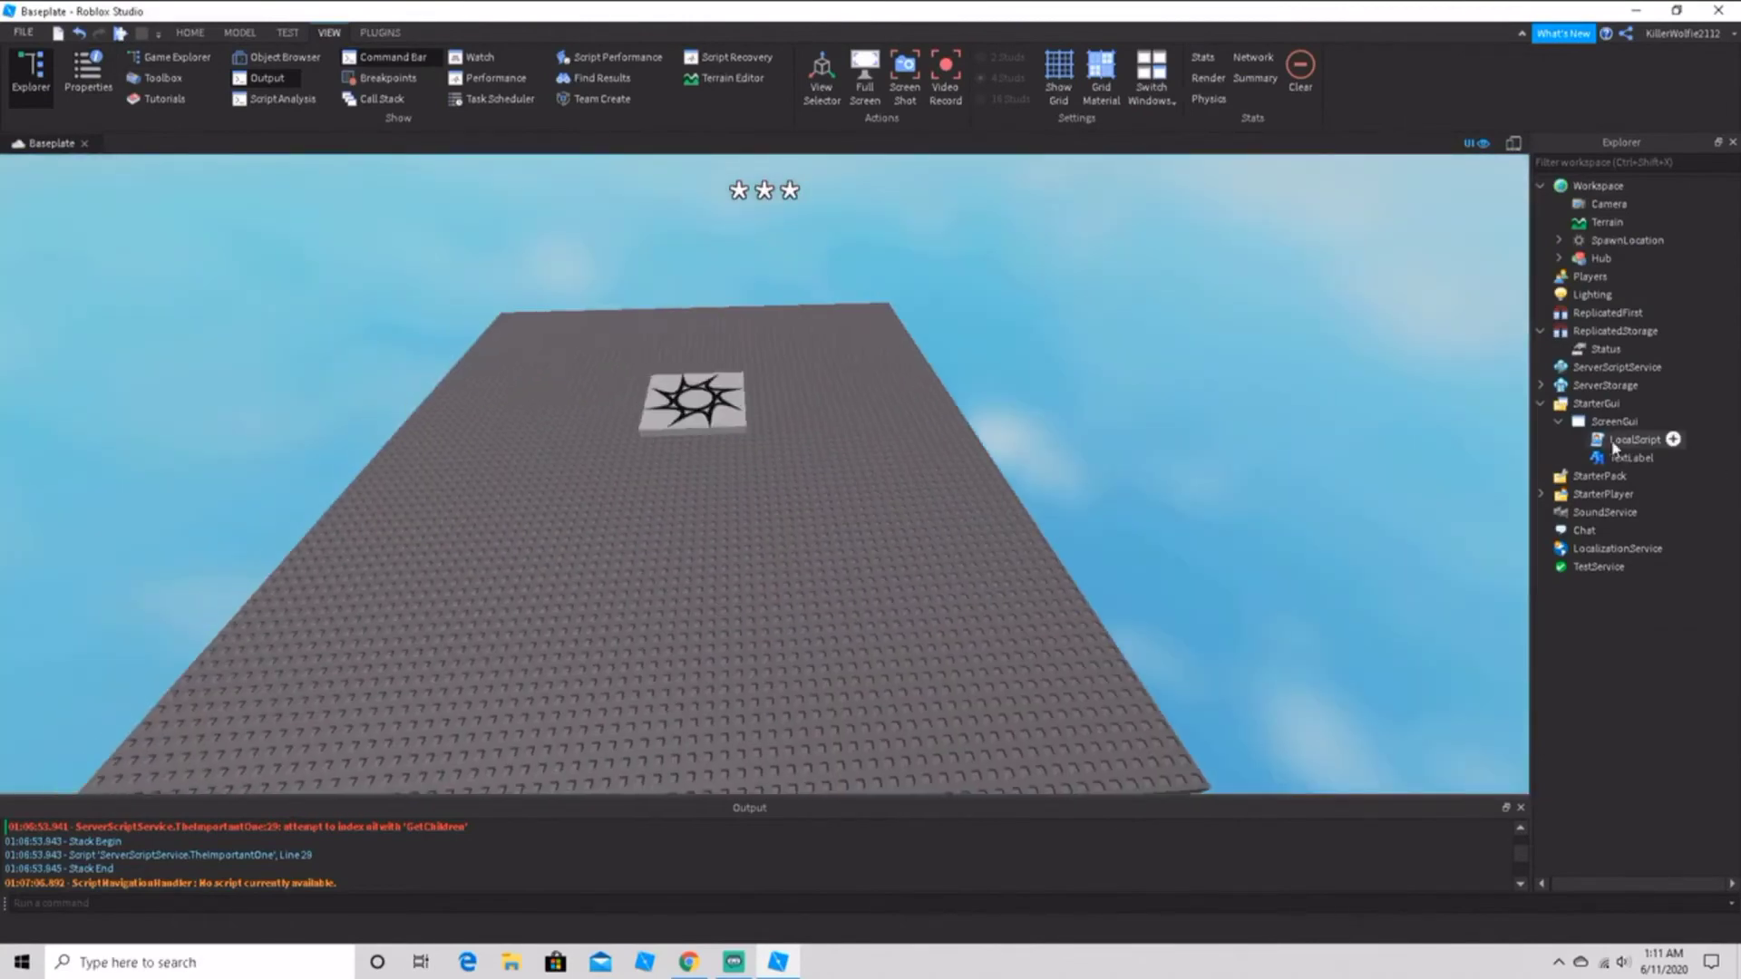
pyautogui.click(1540, 404)
pyautogui.click(1539, 331)
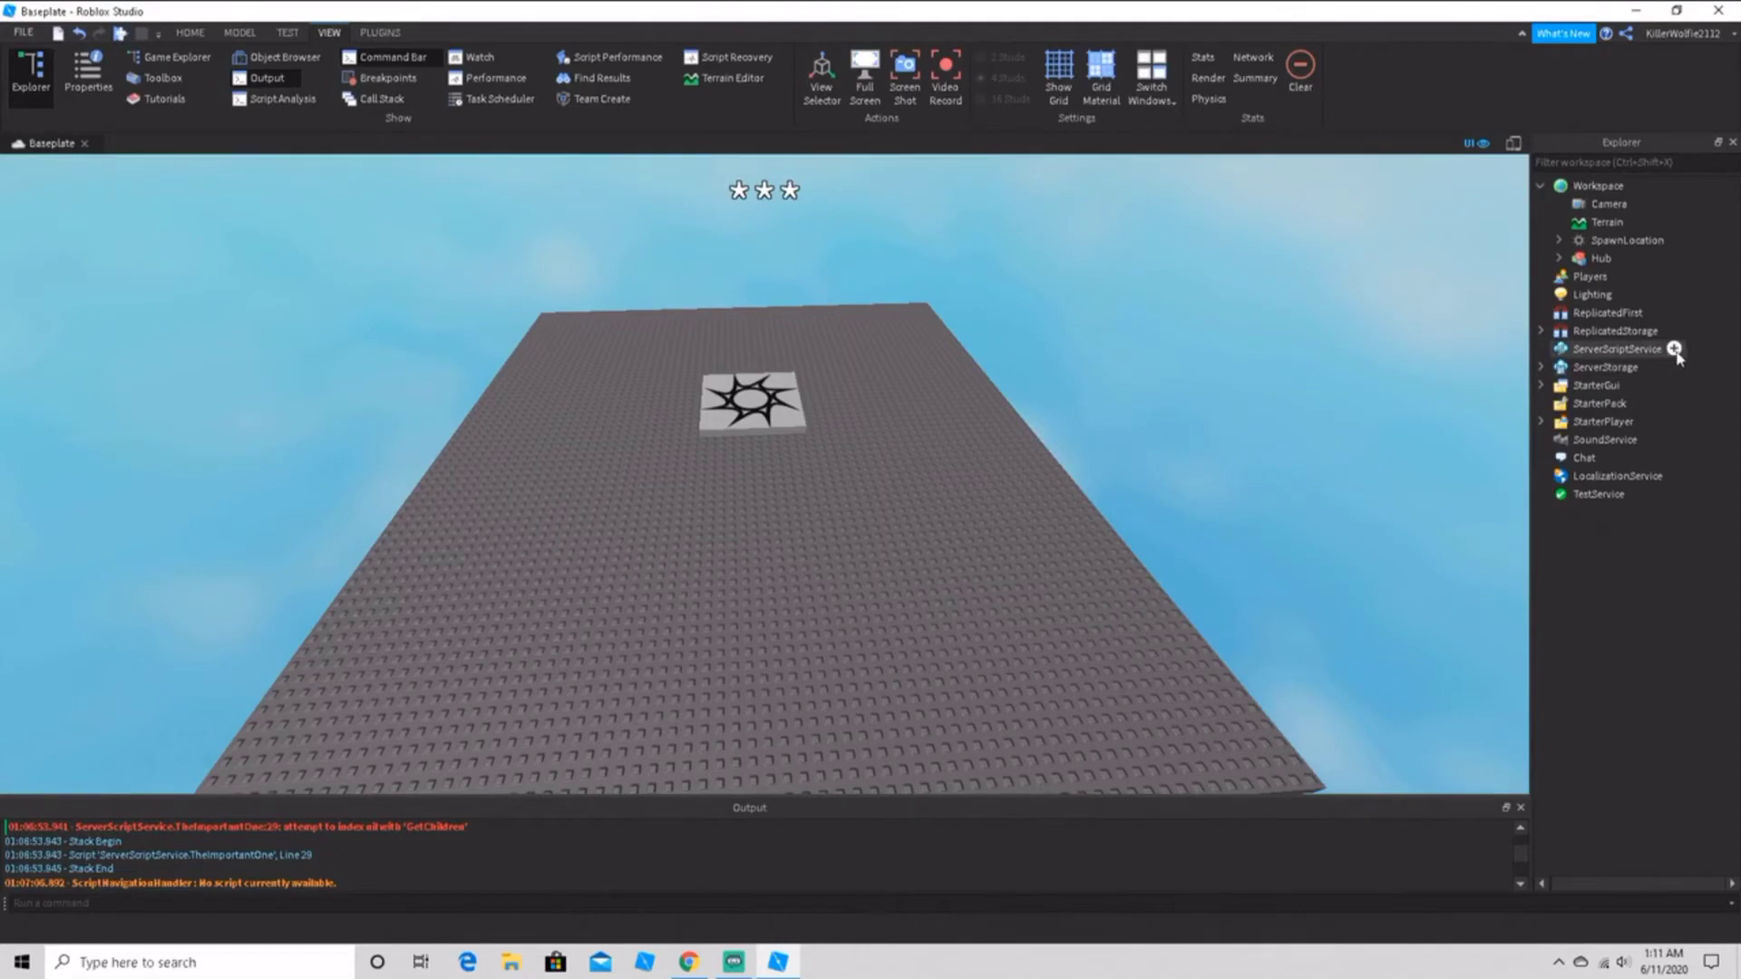
pyautogui.click(1674, 349)
pyautogui.click(1595, 438)
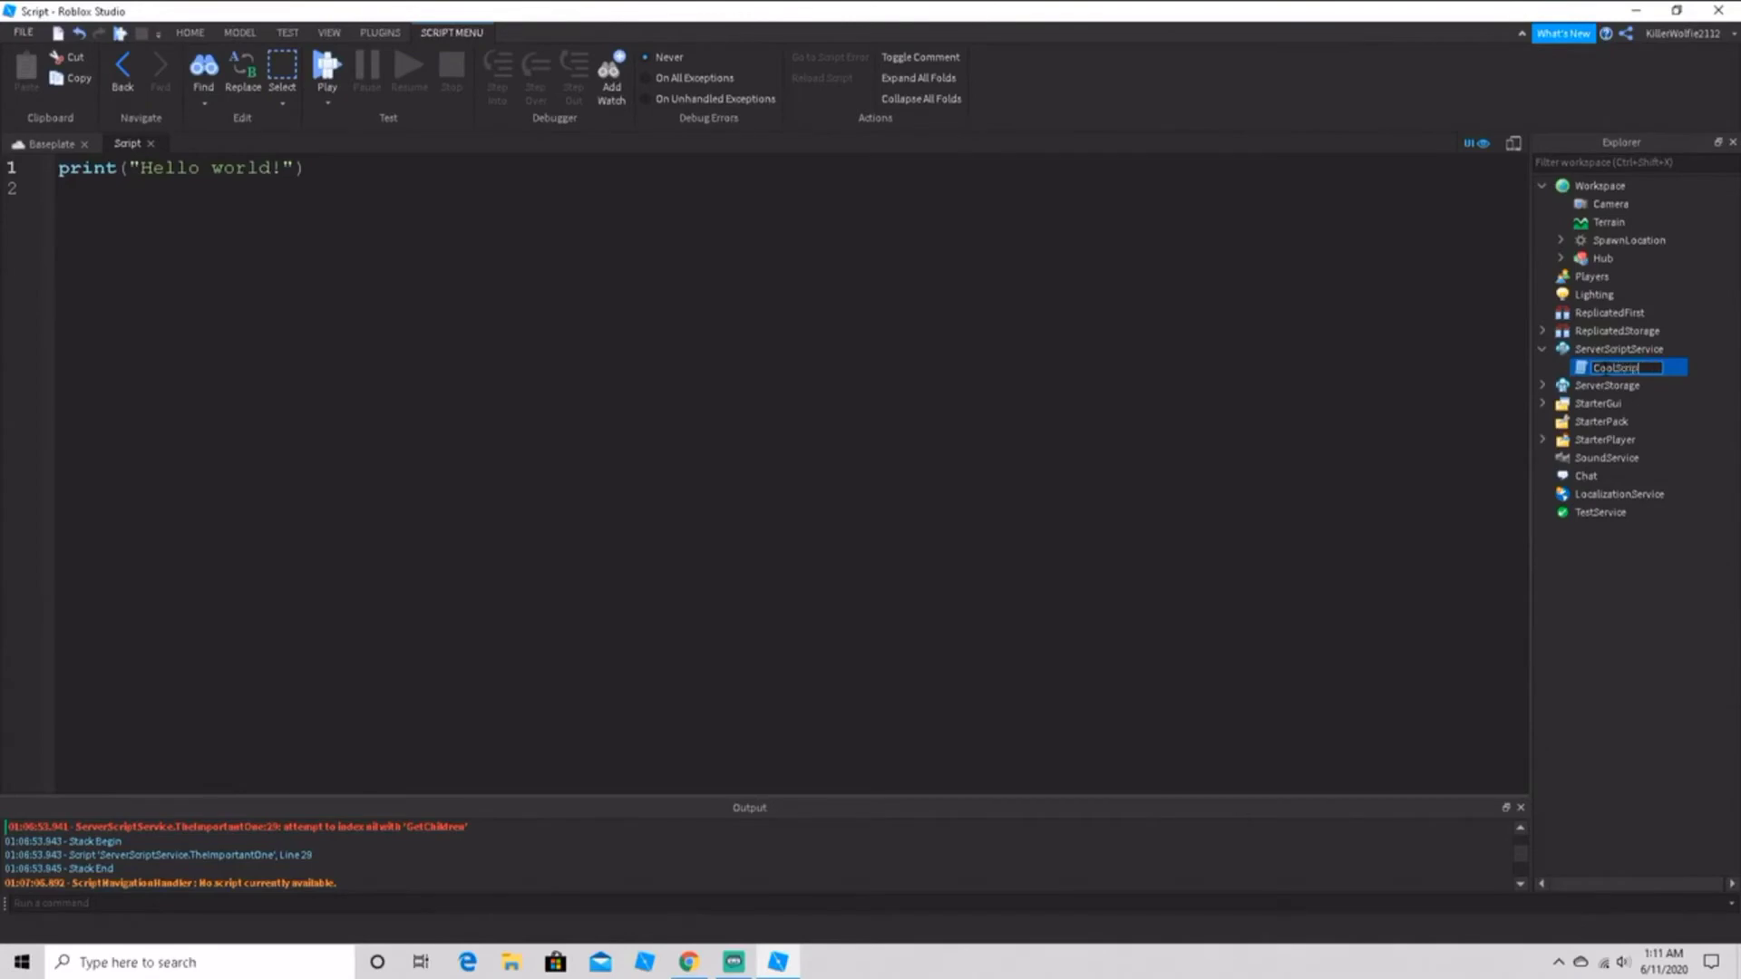
# Step: Replace CoolScript's default code with the copied round-system code for intermission, map choice and teleporting, and close the script
pyautogui.click(415, 274)
pyautogui.hotkey('ctrl', 'a')
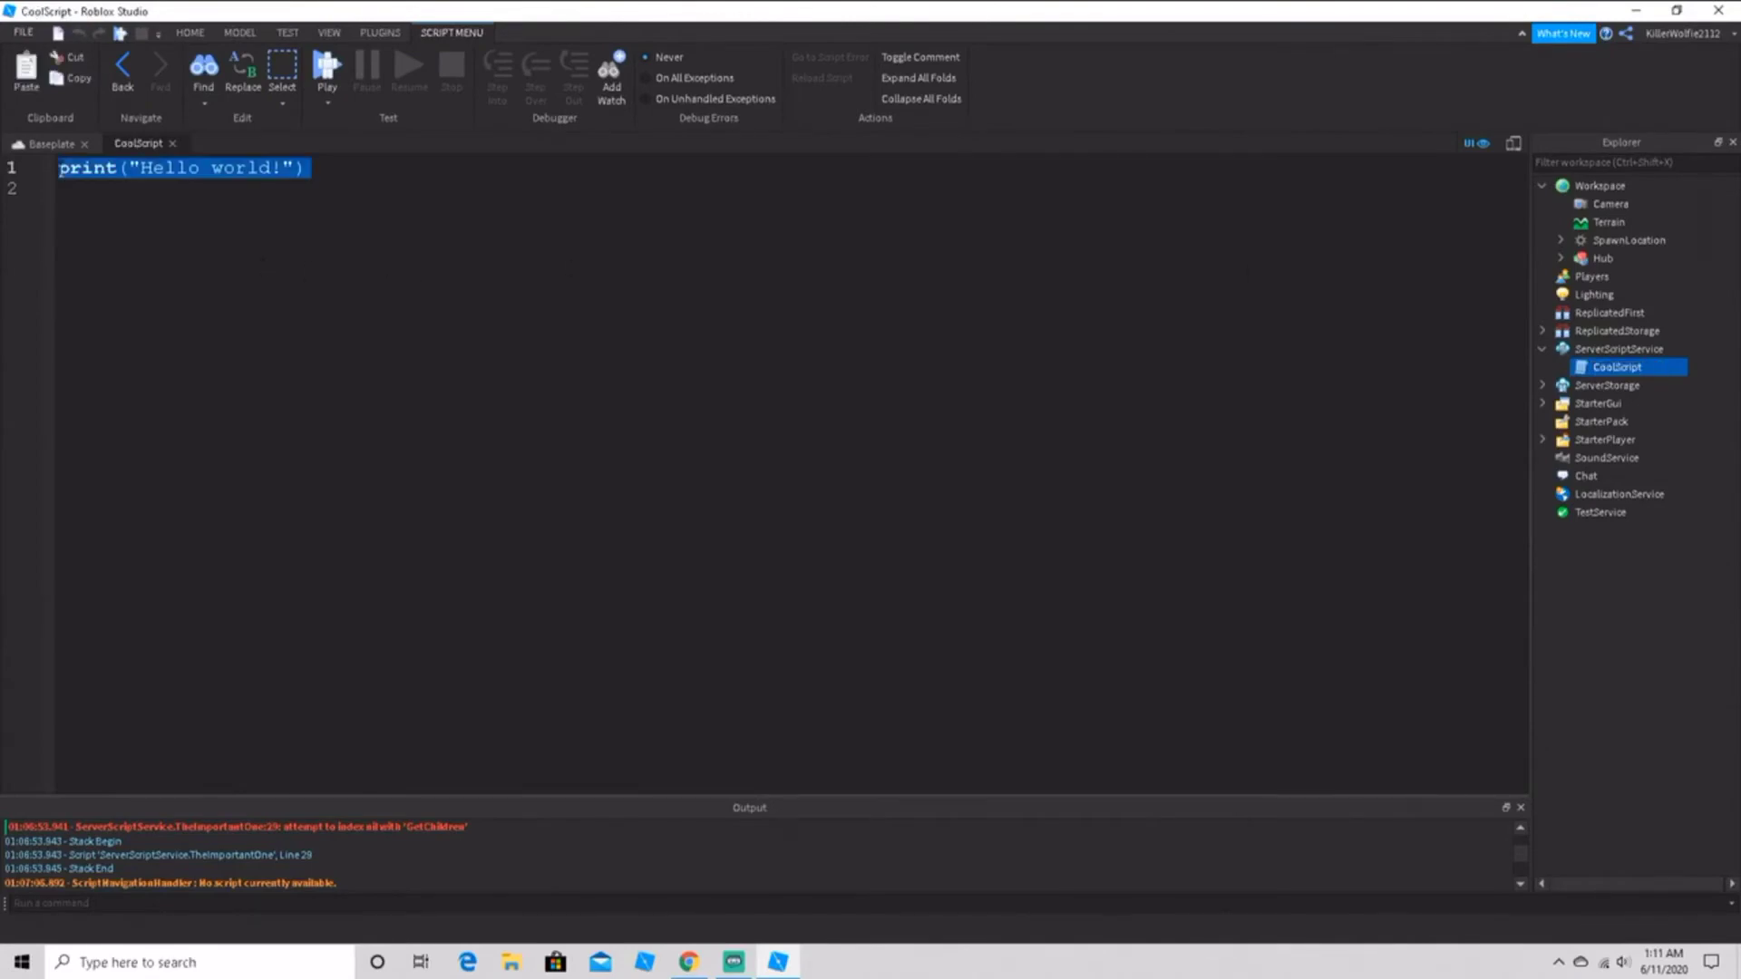
pyautogui.press('BackSpace')
pyautogui.hotkey('ctrl', 'v')
pyautogui.scroll(13, 60, 169)
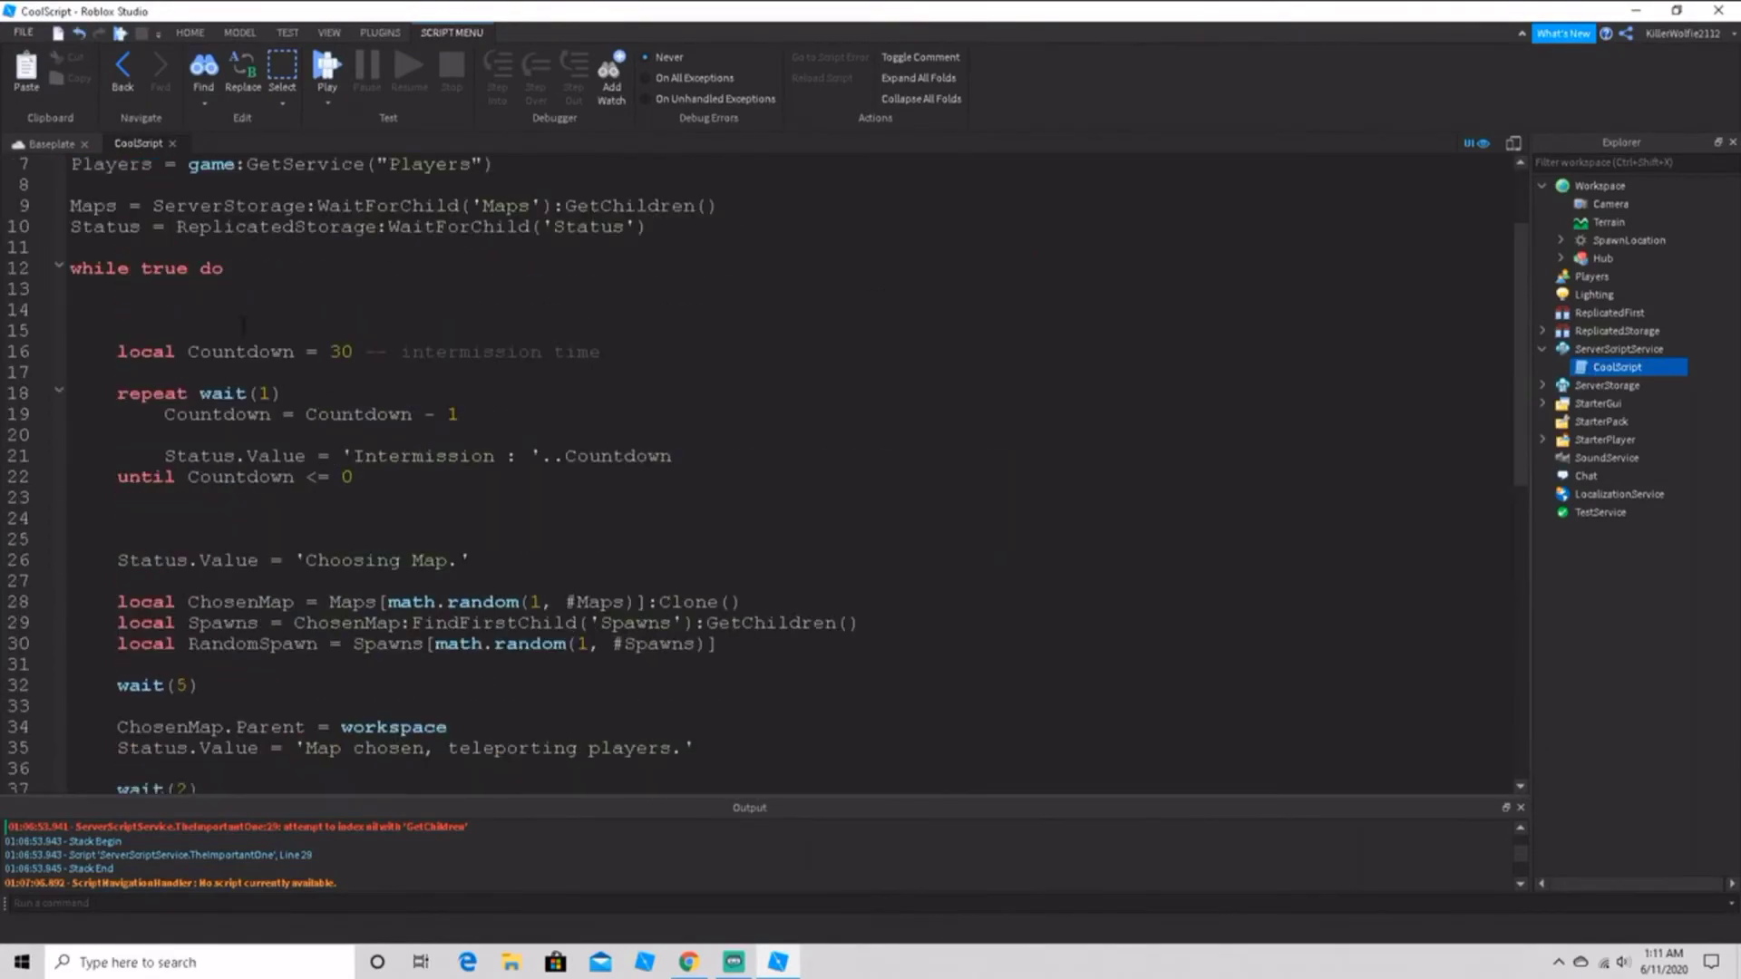
pyautogui.moveTo(140, 168); pyautogui.dragTo(188, 169)
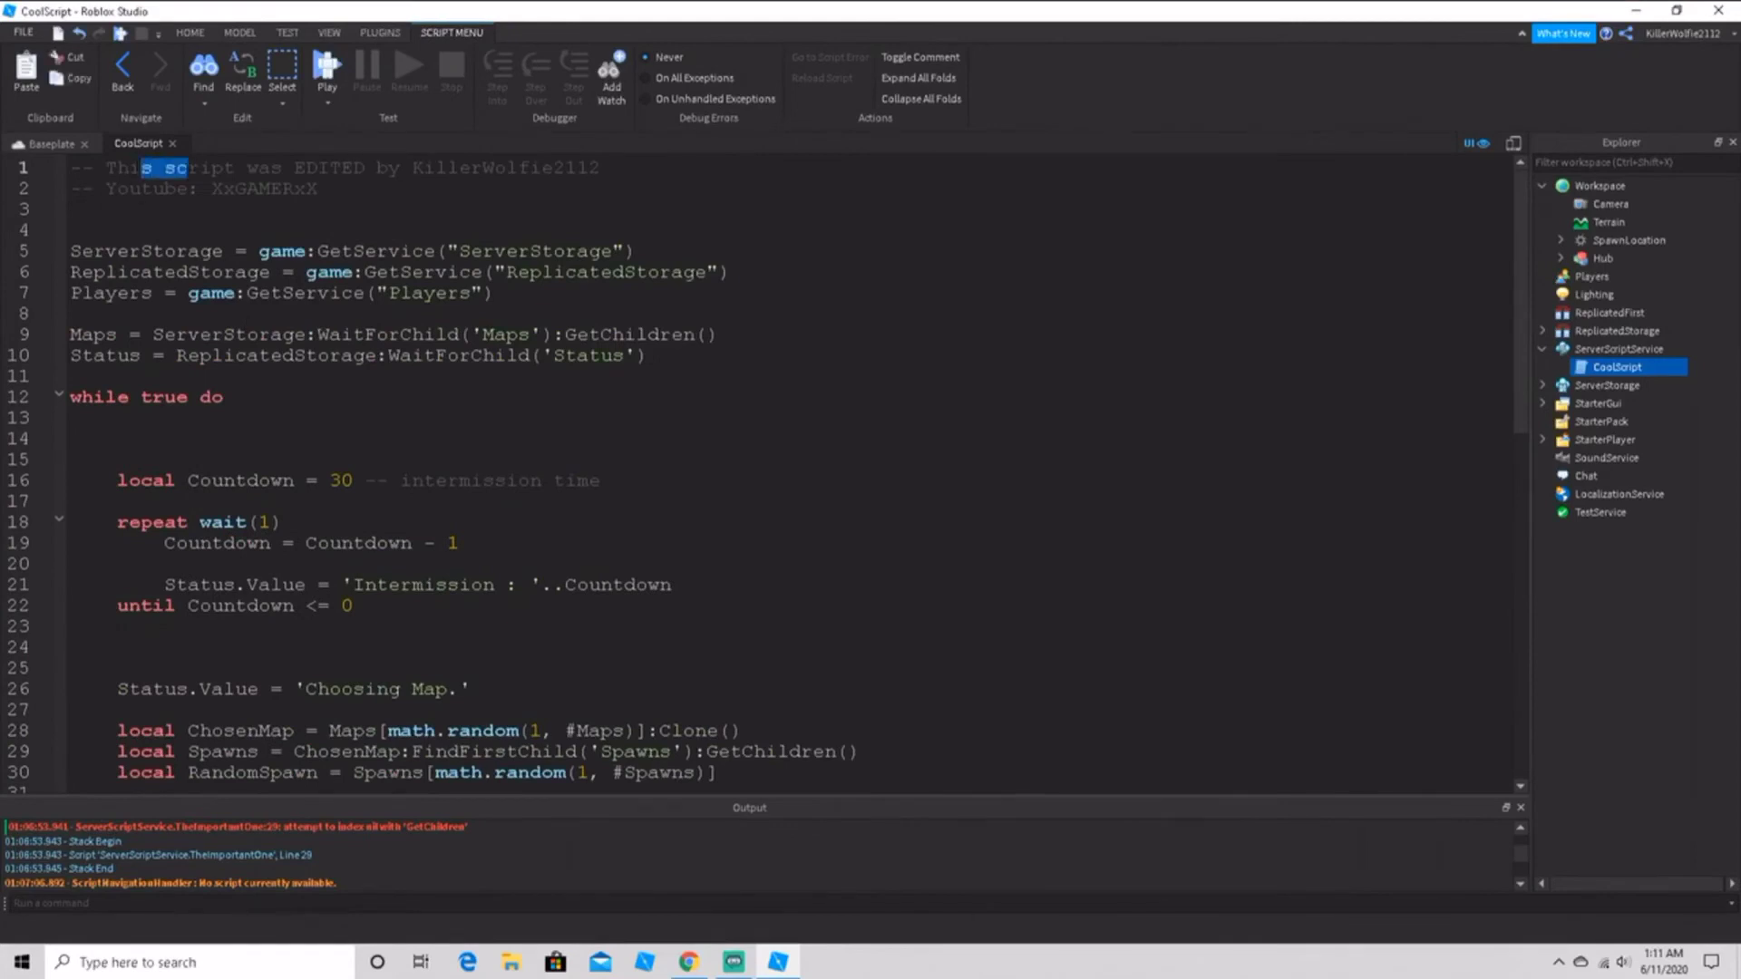
pyautogui.click(259, 169)
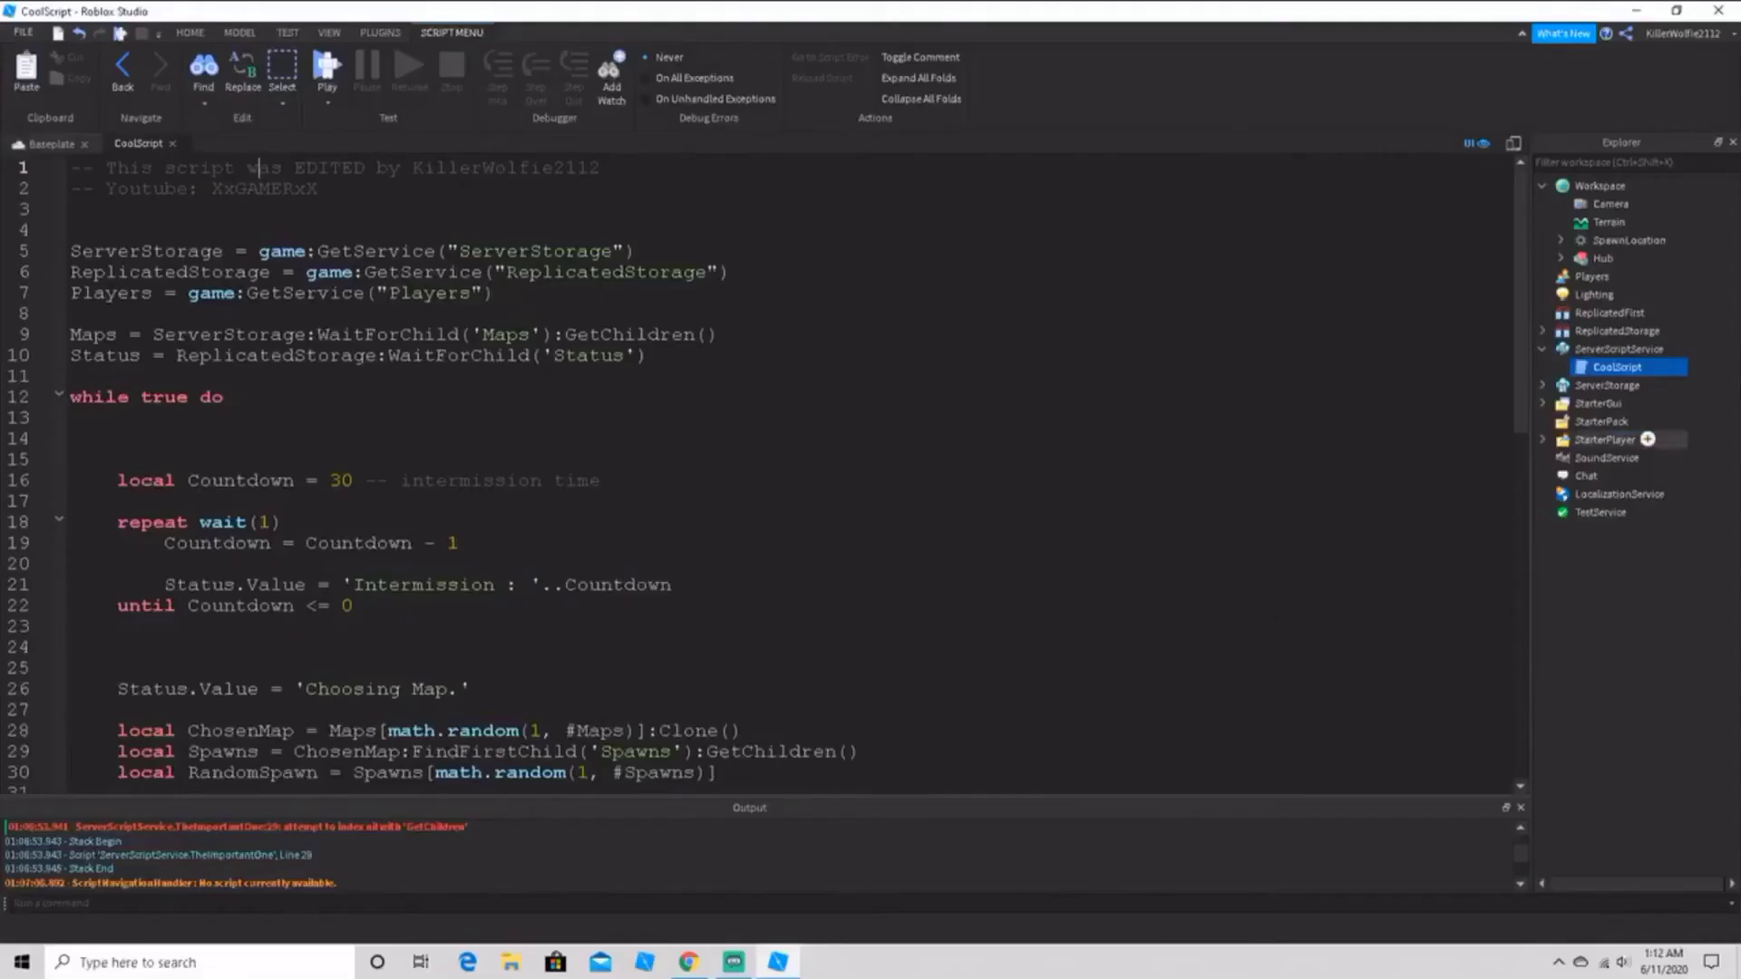
pyautogui.click(172, 143)
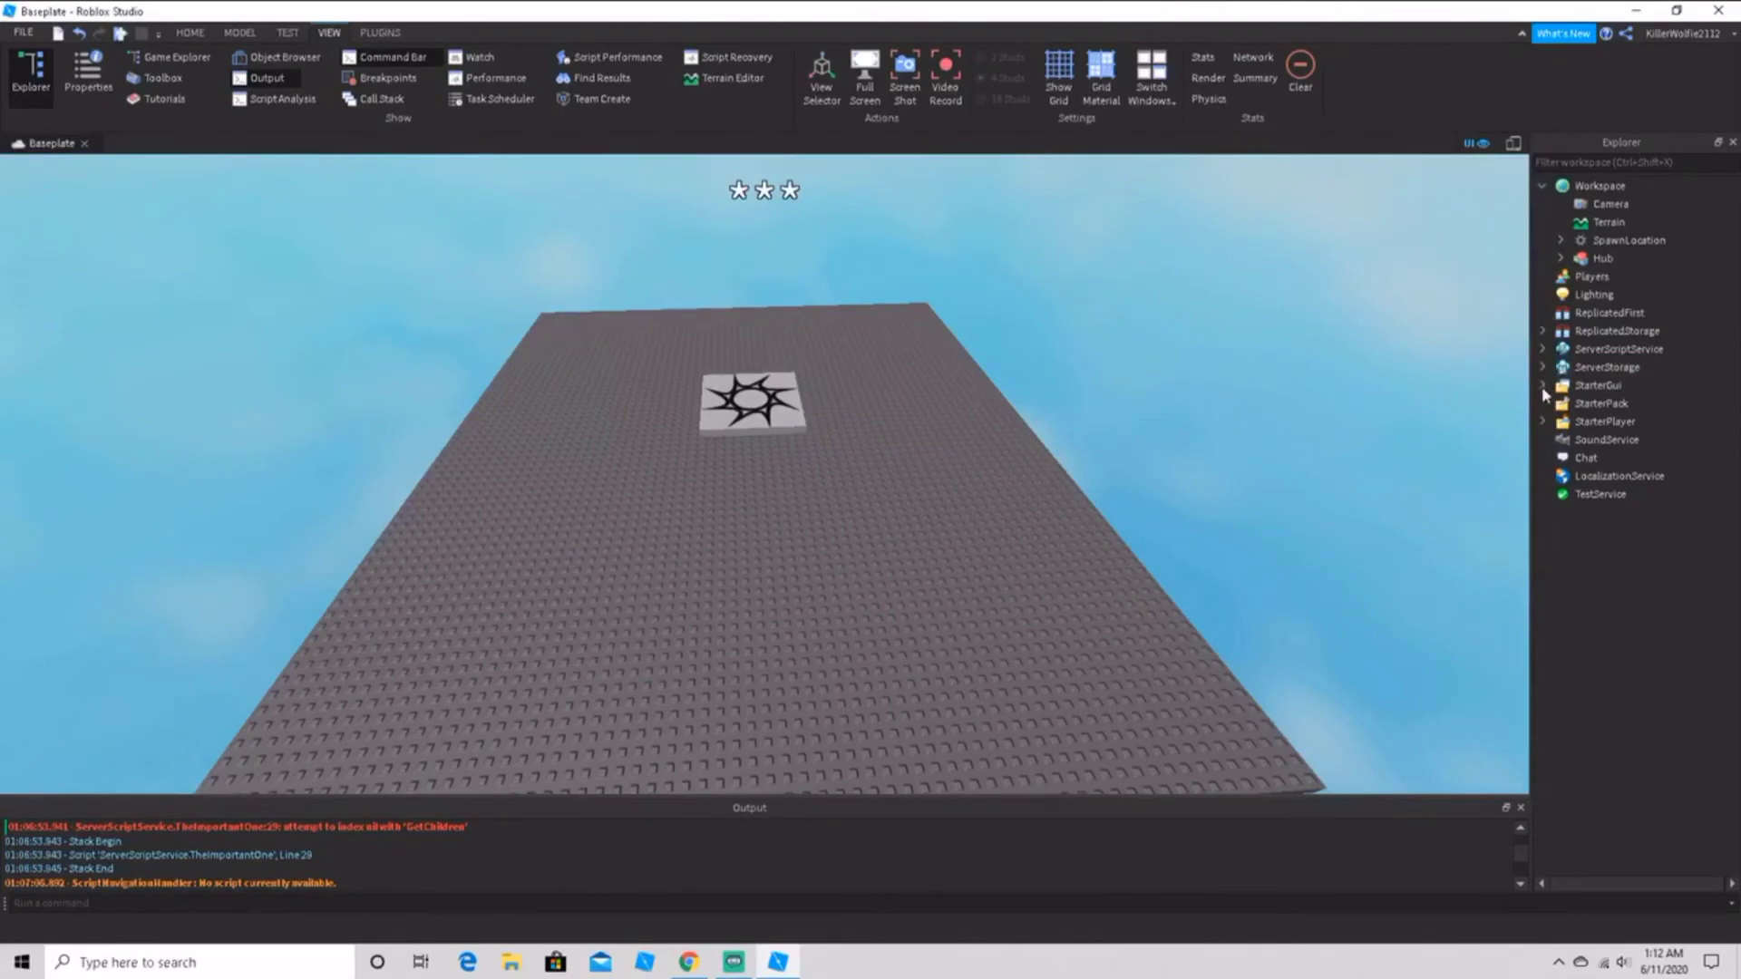
# Step: Replace the ScreenGui LocalScript's default code with code that shows the Status value in the TextLabel, rename it GUIscript and close it
pyautogui.click(1543, 388)
pyautogui.click(1560, 404)
pyautogui.doubleClick(1600, 423)
pyautogui.moveTo(312, 170); pyautogui.dragTo(2, 141)
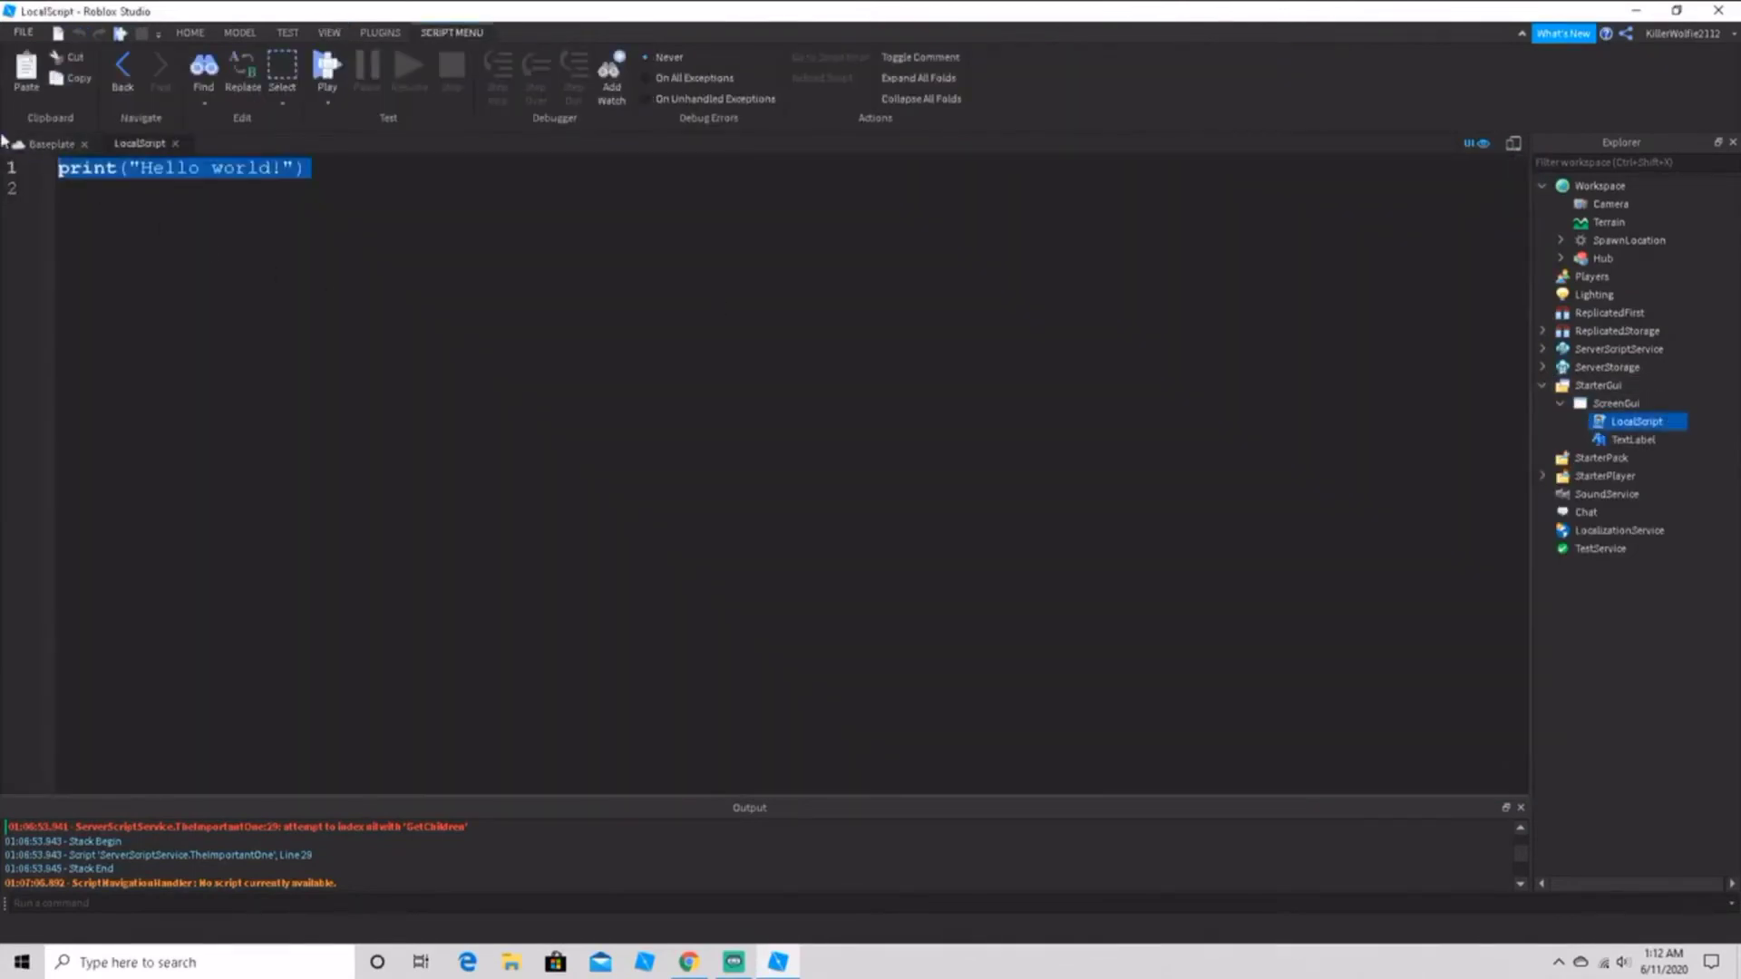
pyautogui.press('BackSpace')
pyautogui.write('local ReplicatedStorage = game:GetService("ReplicatedStorage") local Status = ReplicatedStorage:WaitForChild(\'Status\')  local TextStatus = script.Parent.TextLabel  TextStatus.Text = Status.Value  Status.Changed:Connect(function() \tTextStatus.Text = Status.Value end)')
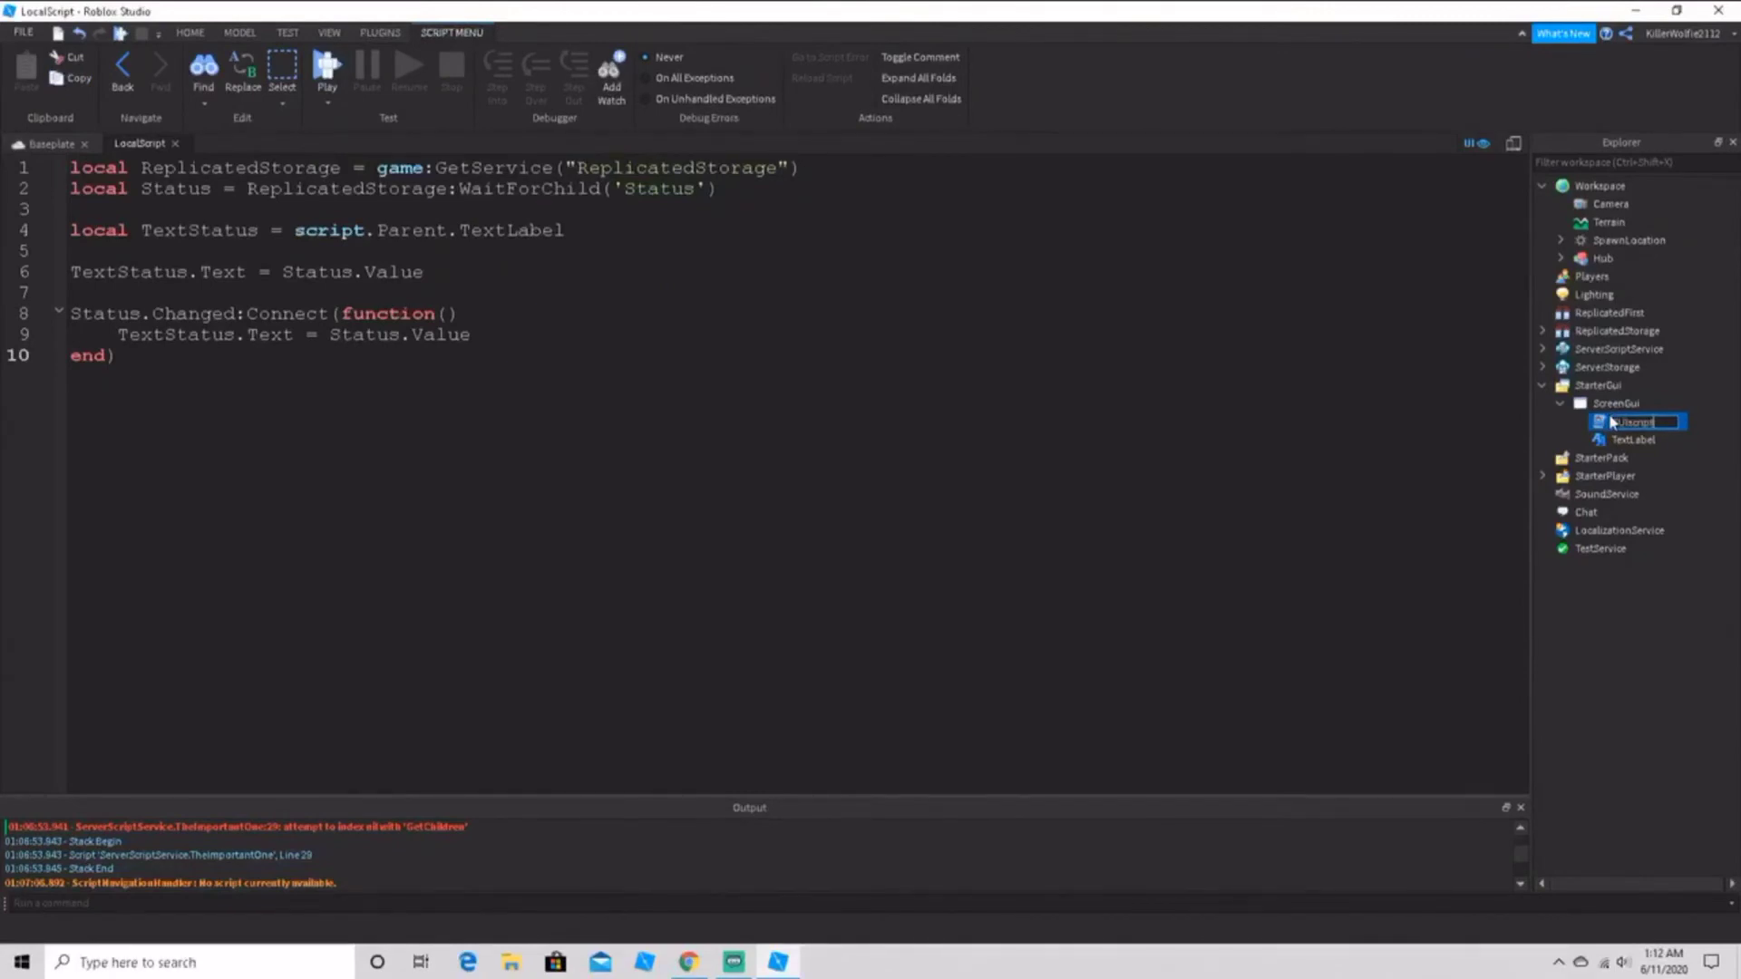
pyautogui.click(1560, 403)
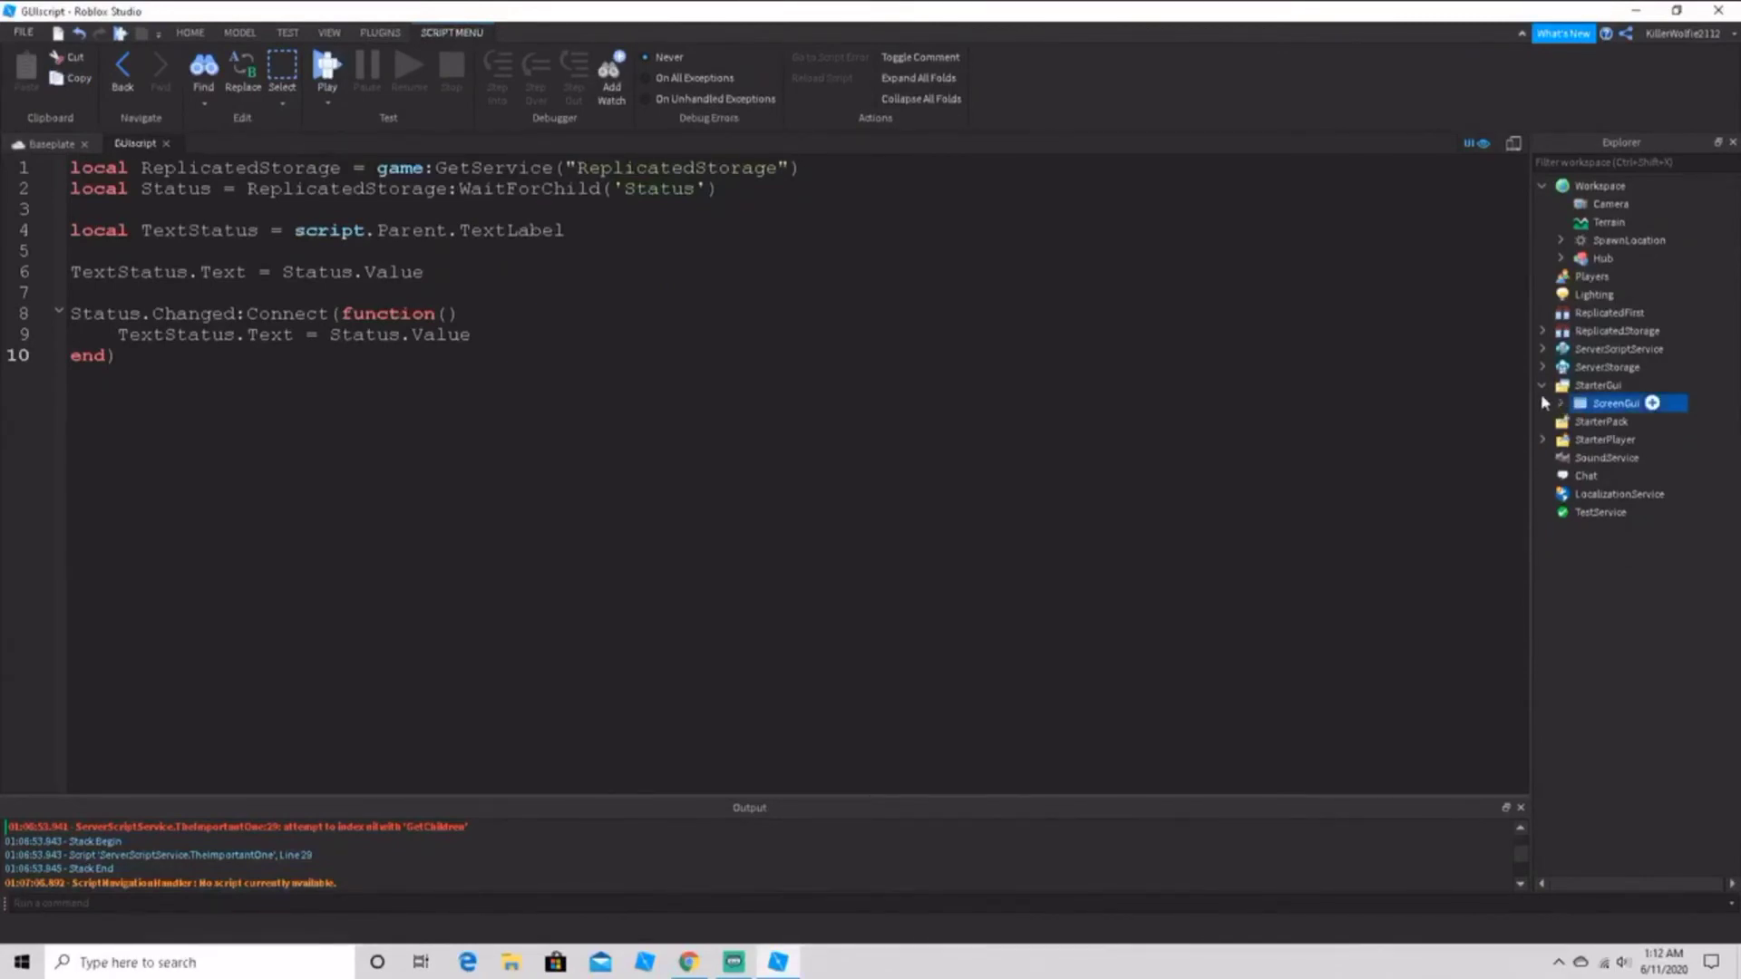
pyautogui.click(169, 143)
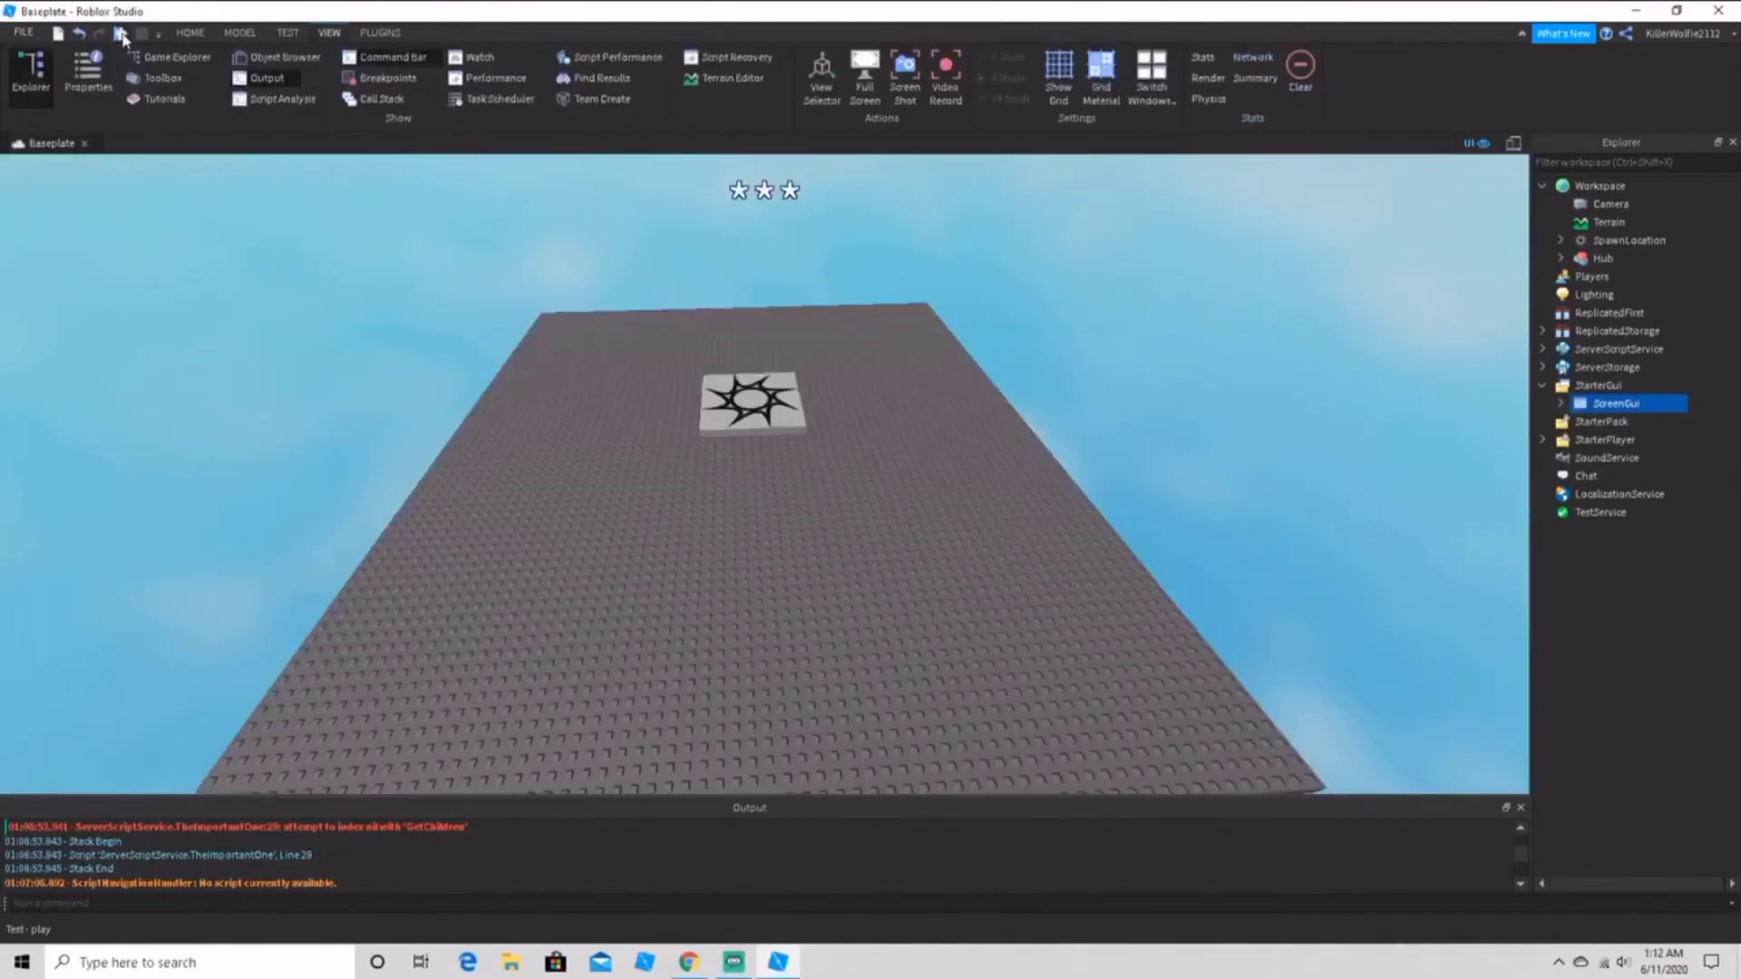
# Step: Playtest the game and watch the status label during the intermission countdown
pyautogui.press('F5')
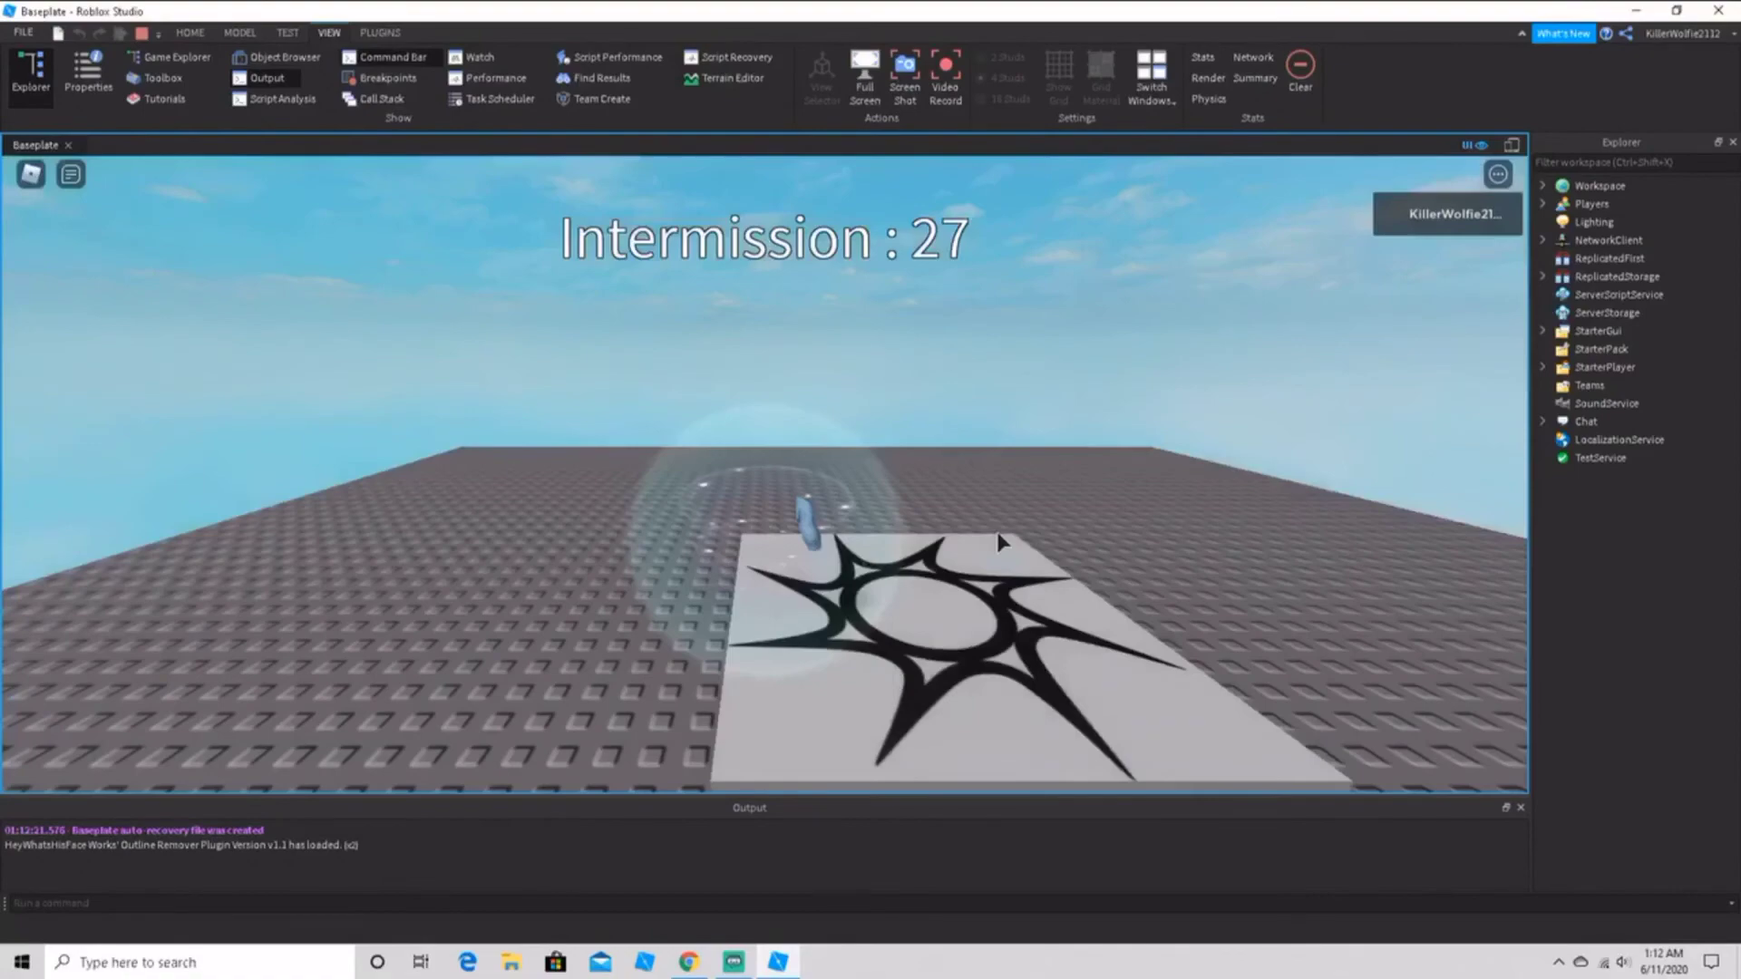
pyautogui.press('w')
pyautogui.moveTo(1001, 544); pyautogui.dragTo(1029, 540, button='right')
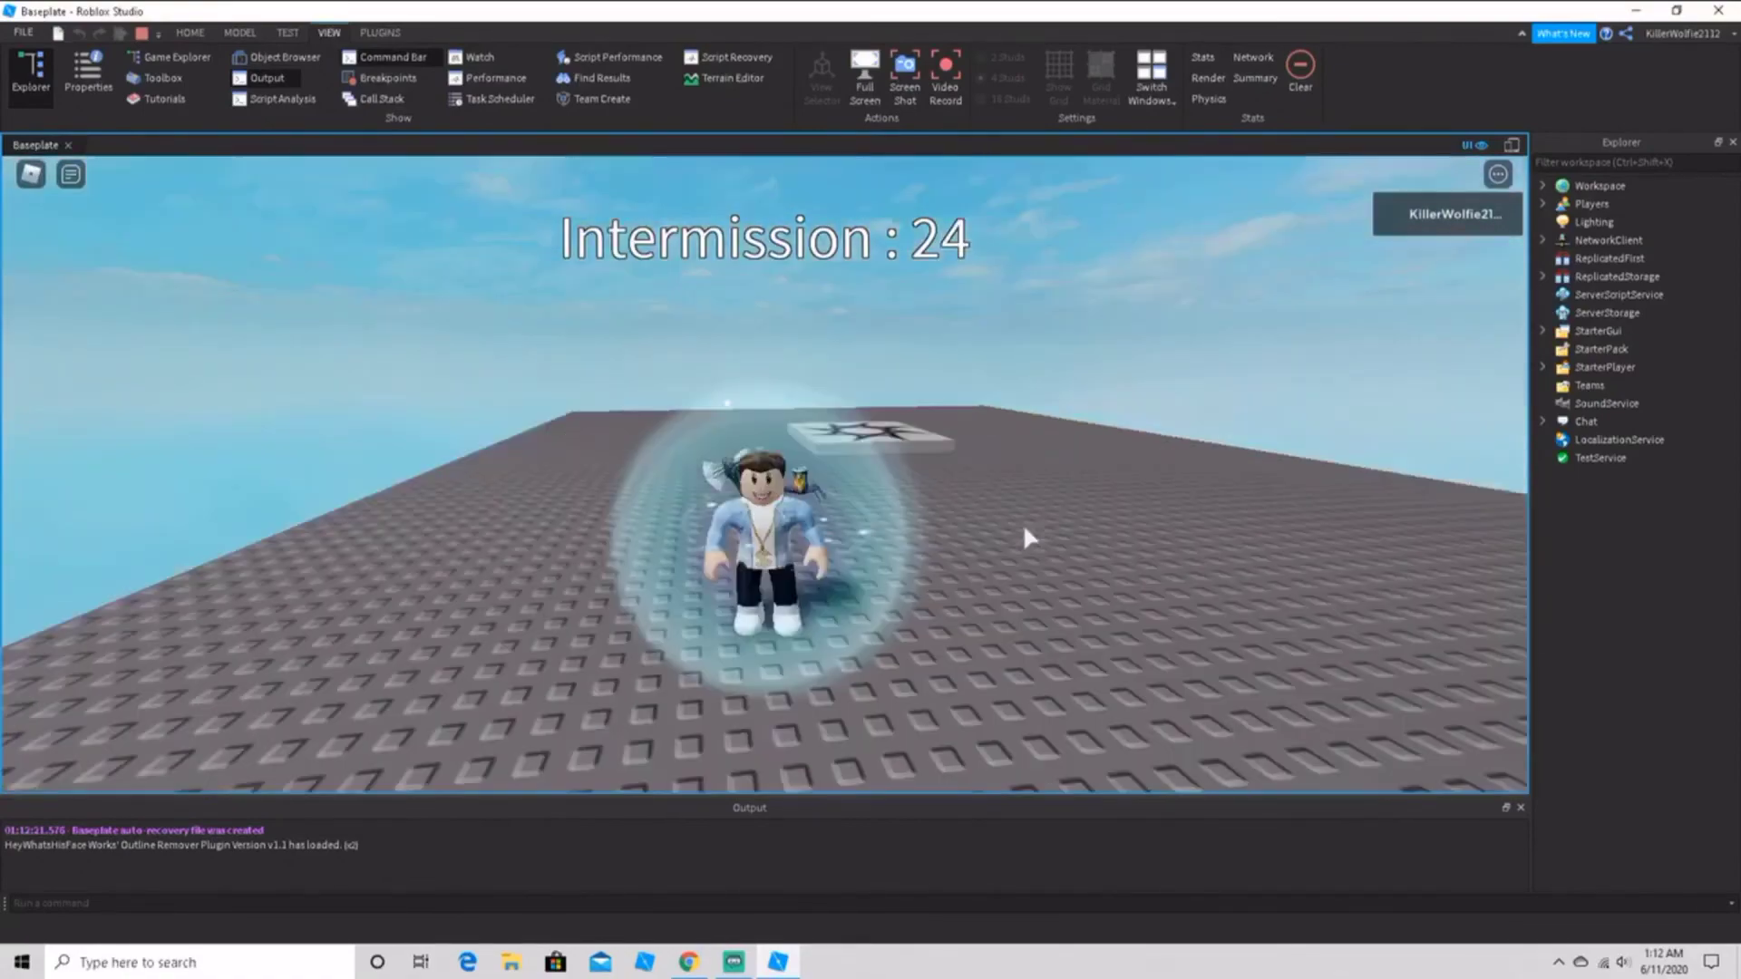
pyautogui.scroll(-2, 1024, 528)
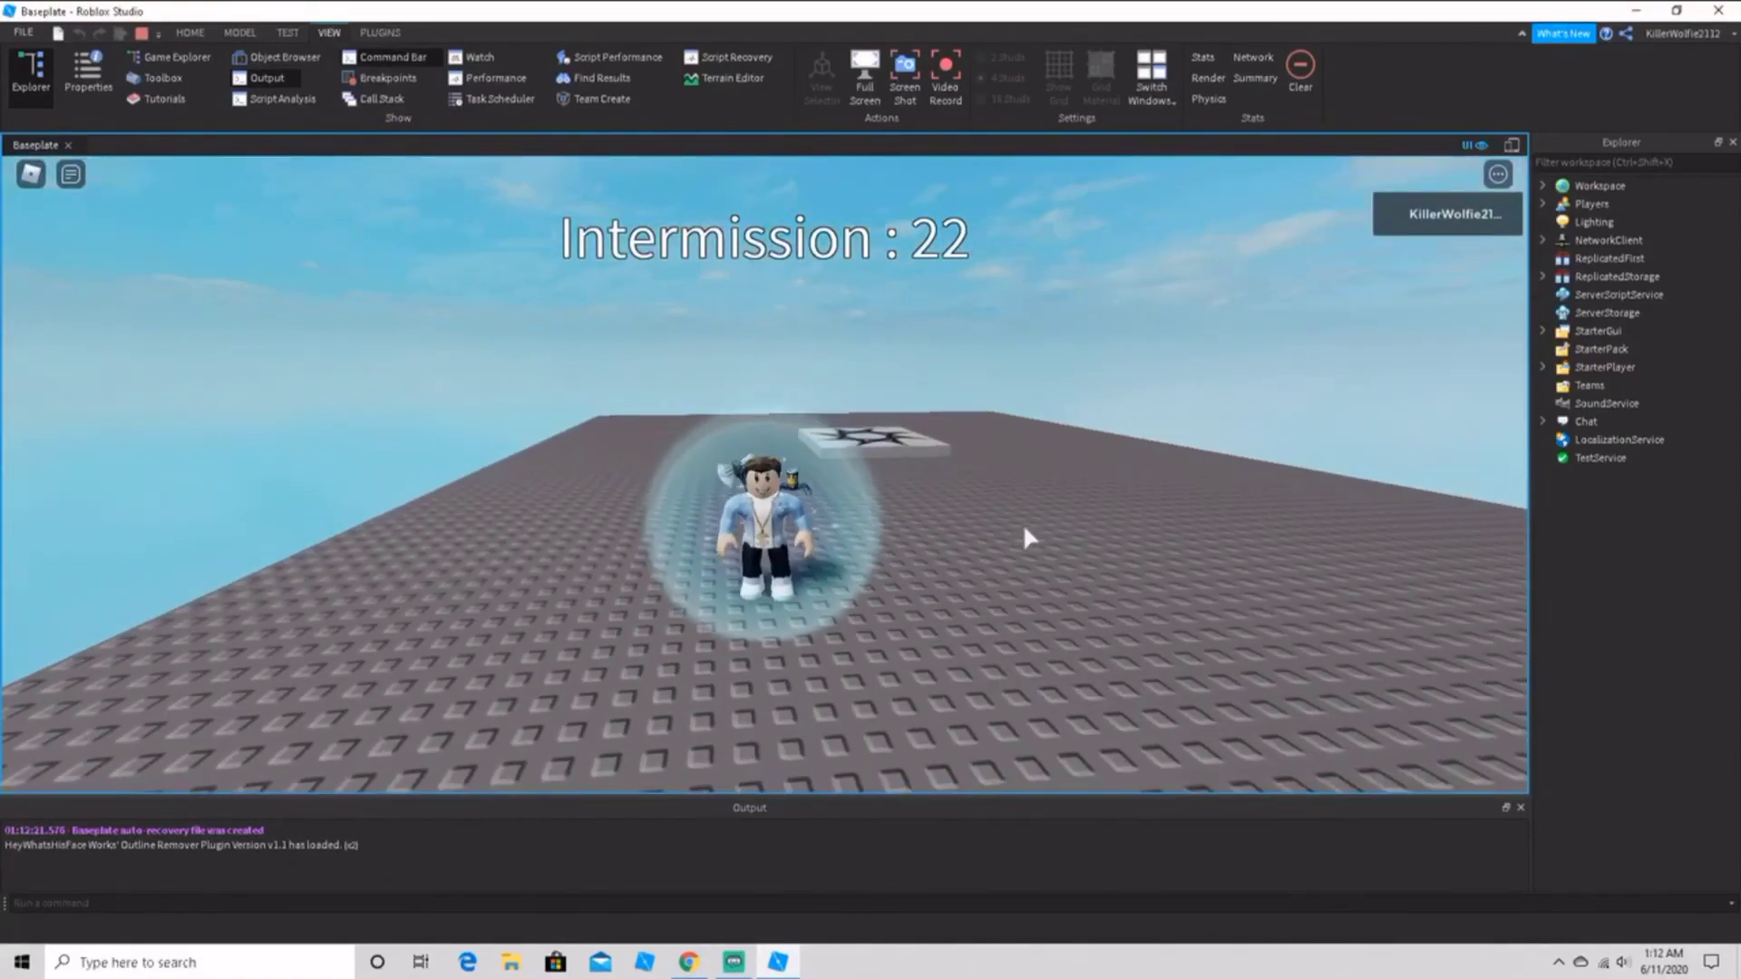
pyautogui.scroll(-1, 1023, 528)
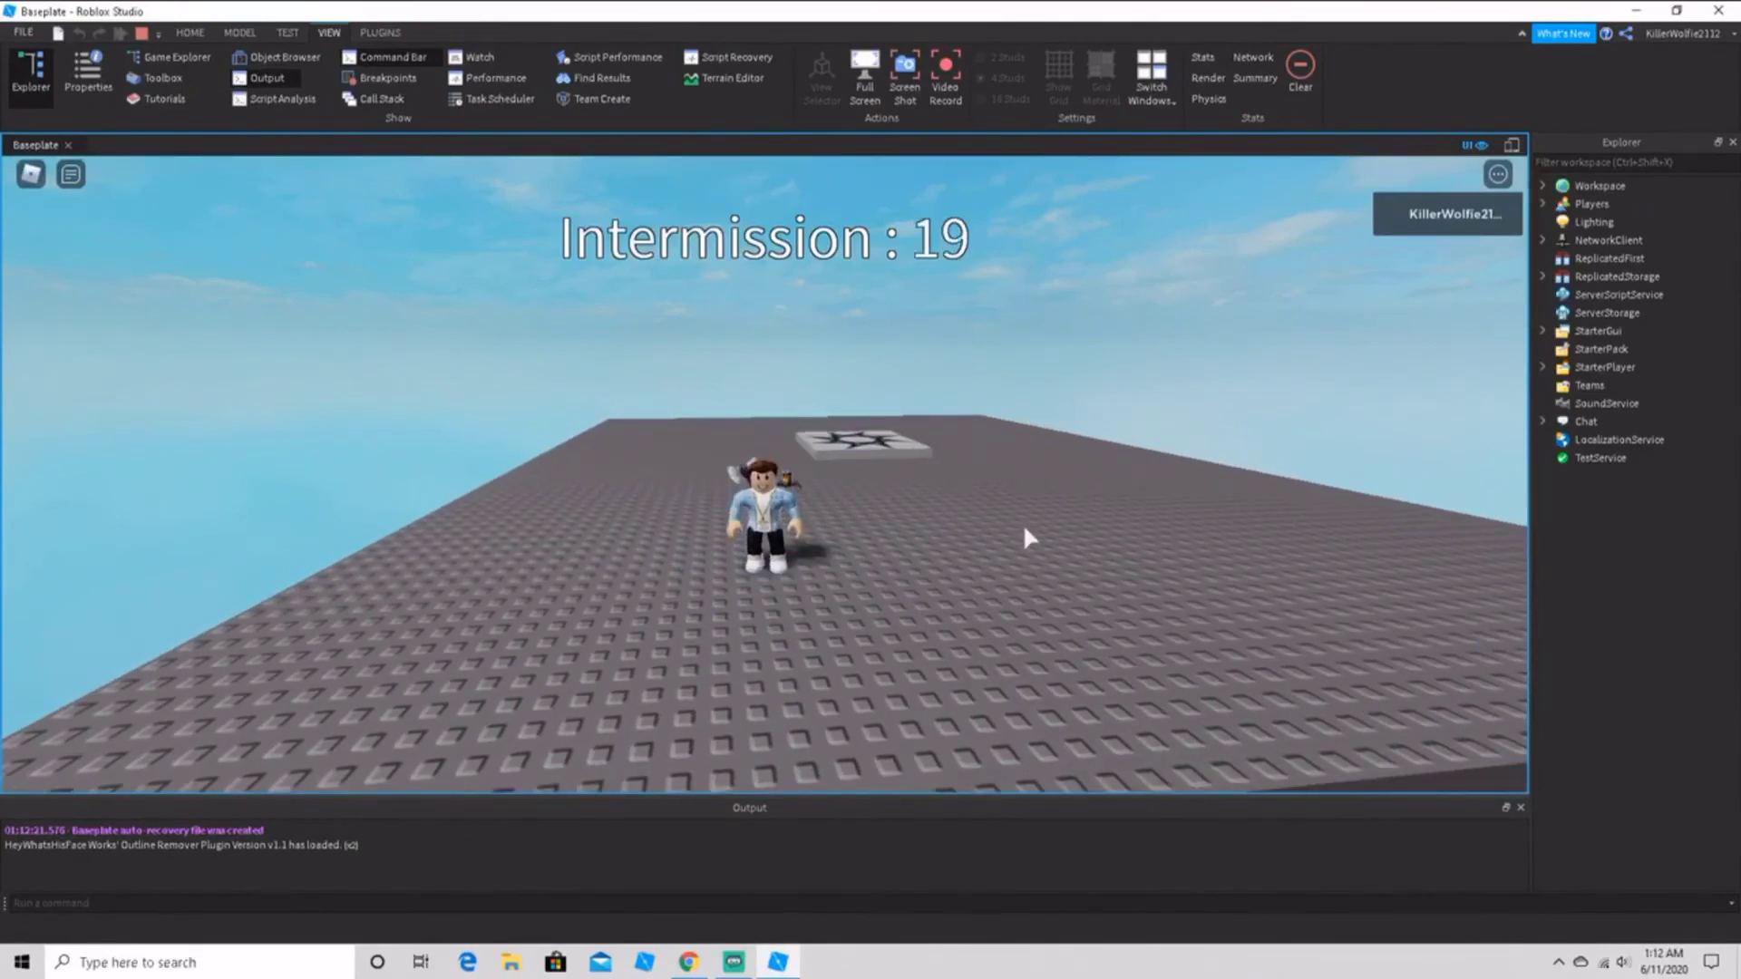
pyautogui.scroll(-2, 1025, 530)
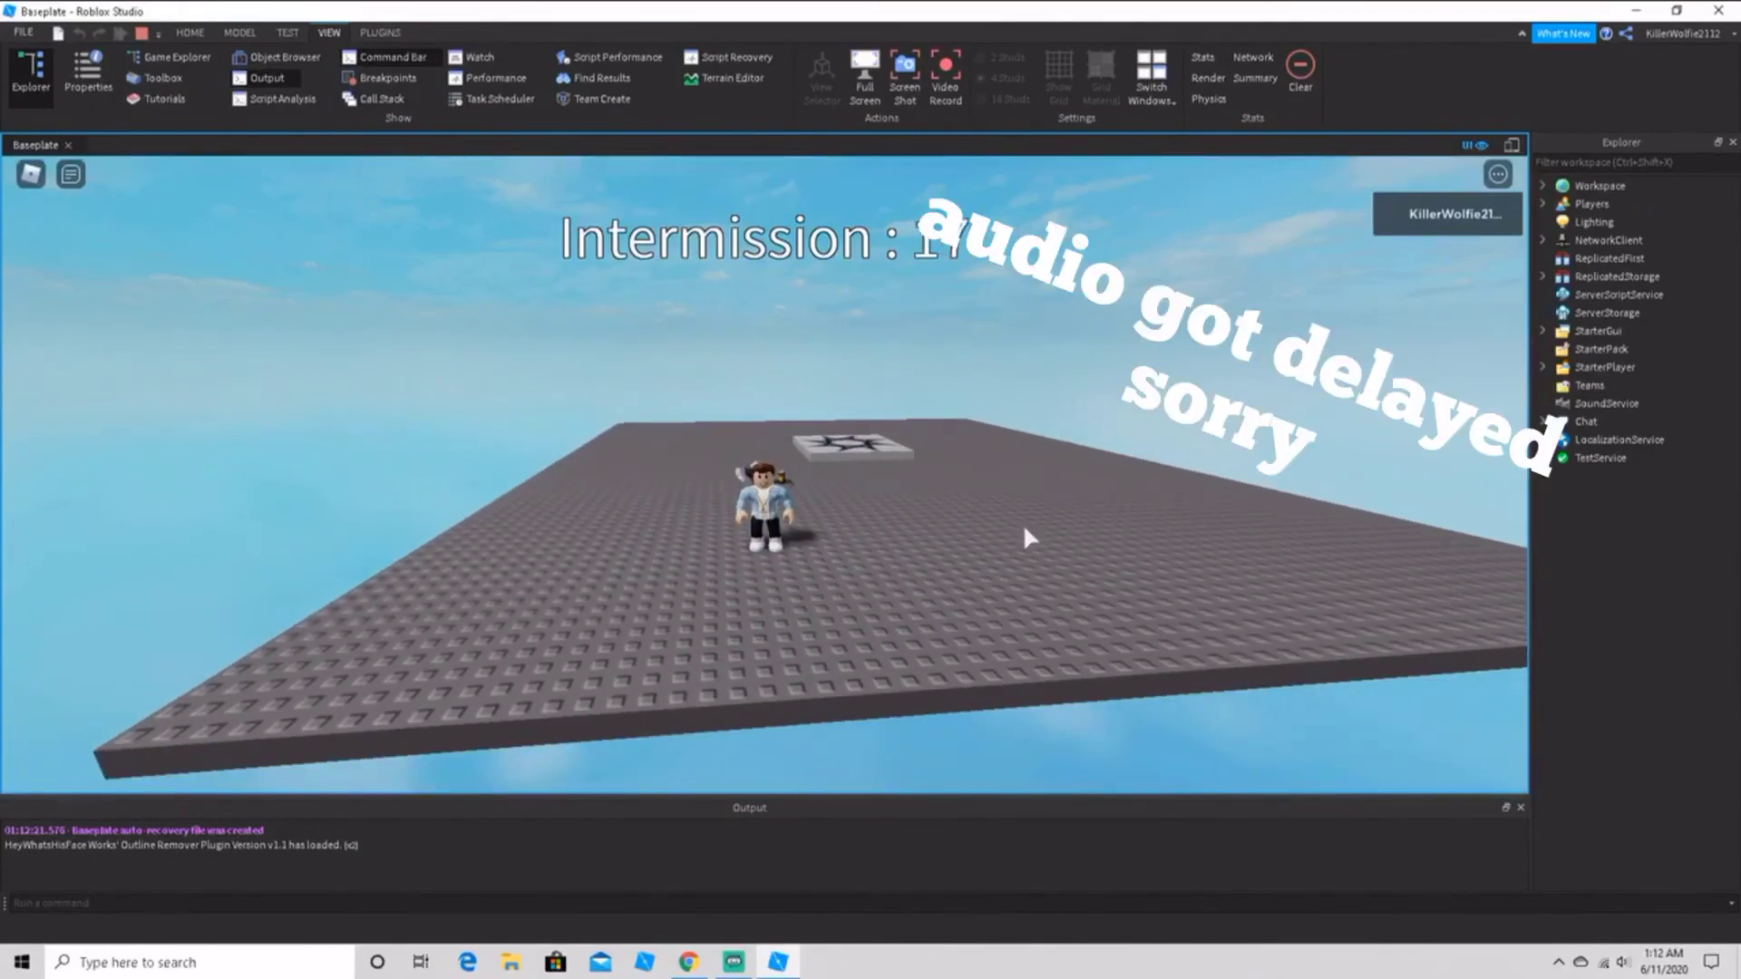
pyautogui.scroll(-4, 1024, 531)
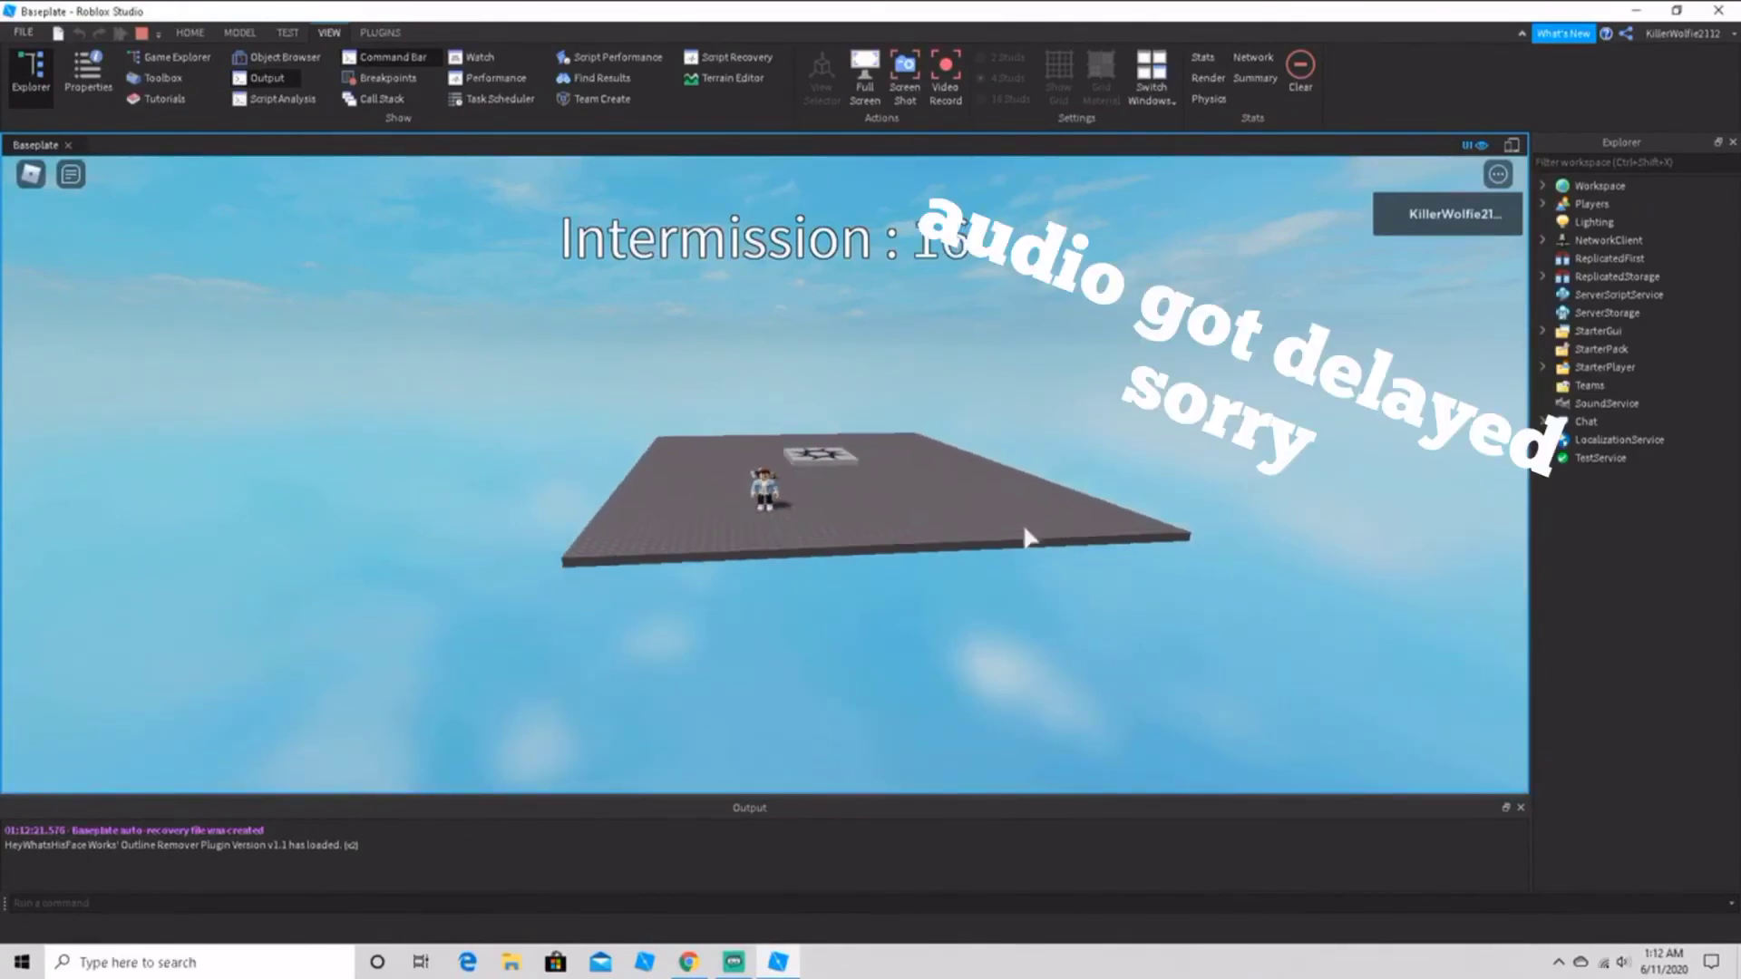
pyautogui.scroll(-4, 1028, 538)
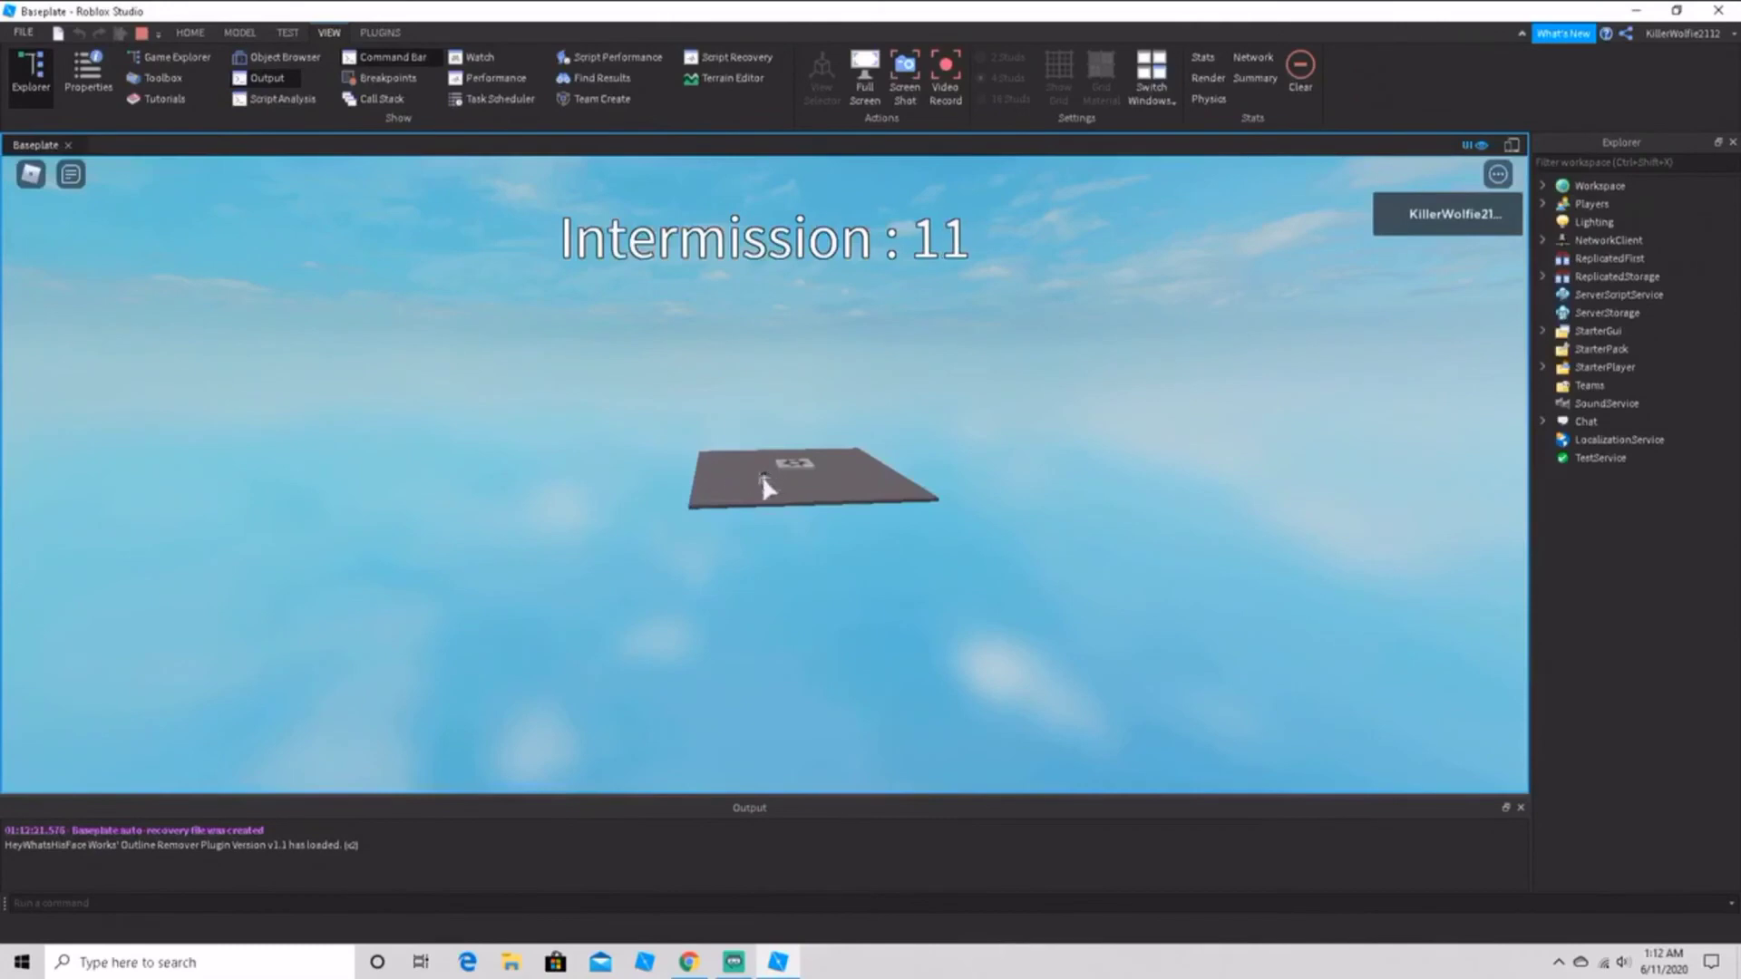
pyautogui.scroll(10, 764, 489)
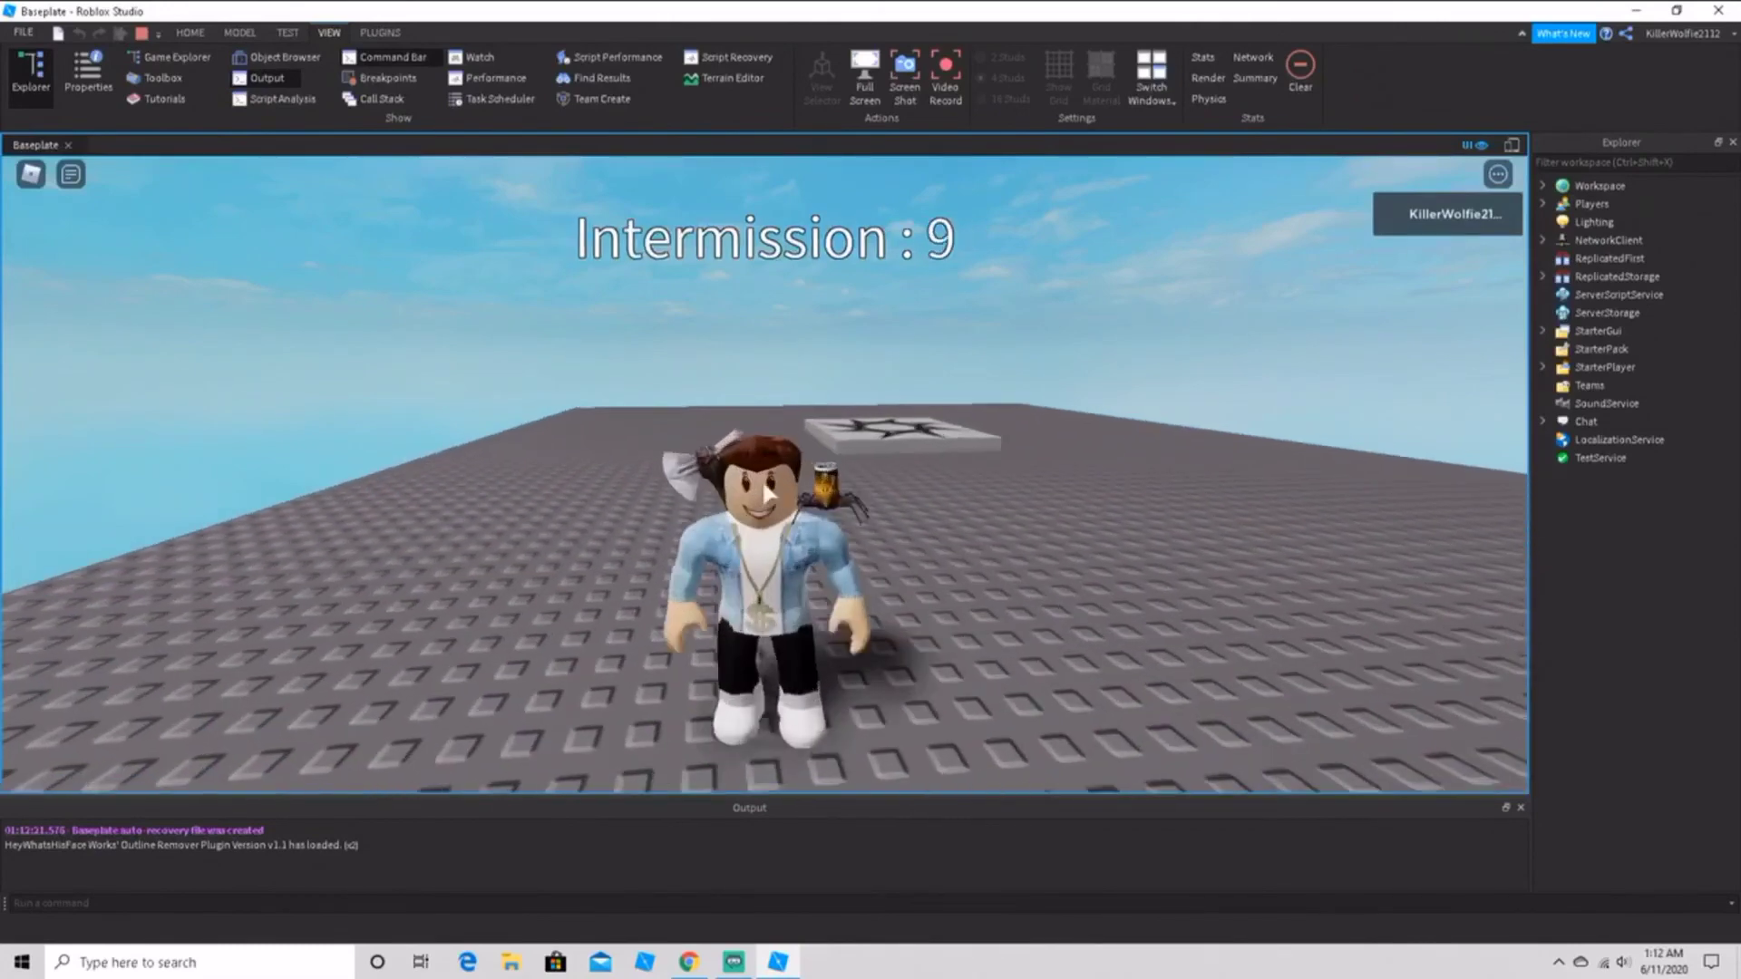
pyautogui.scroll(3, 766, 489)
pyautogui.scroll(-12, 766, 485)
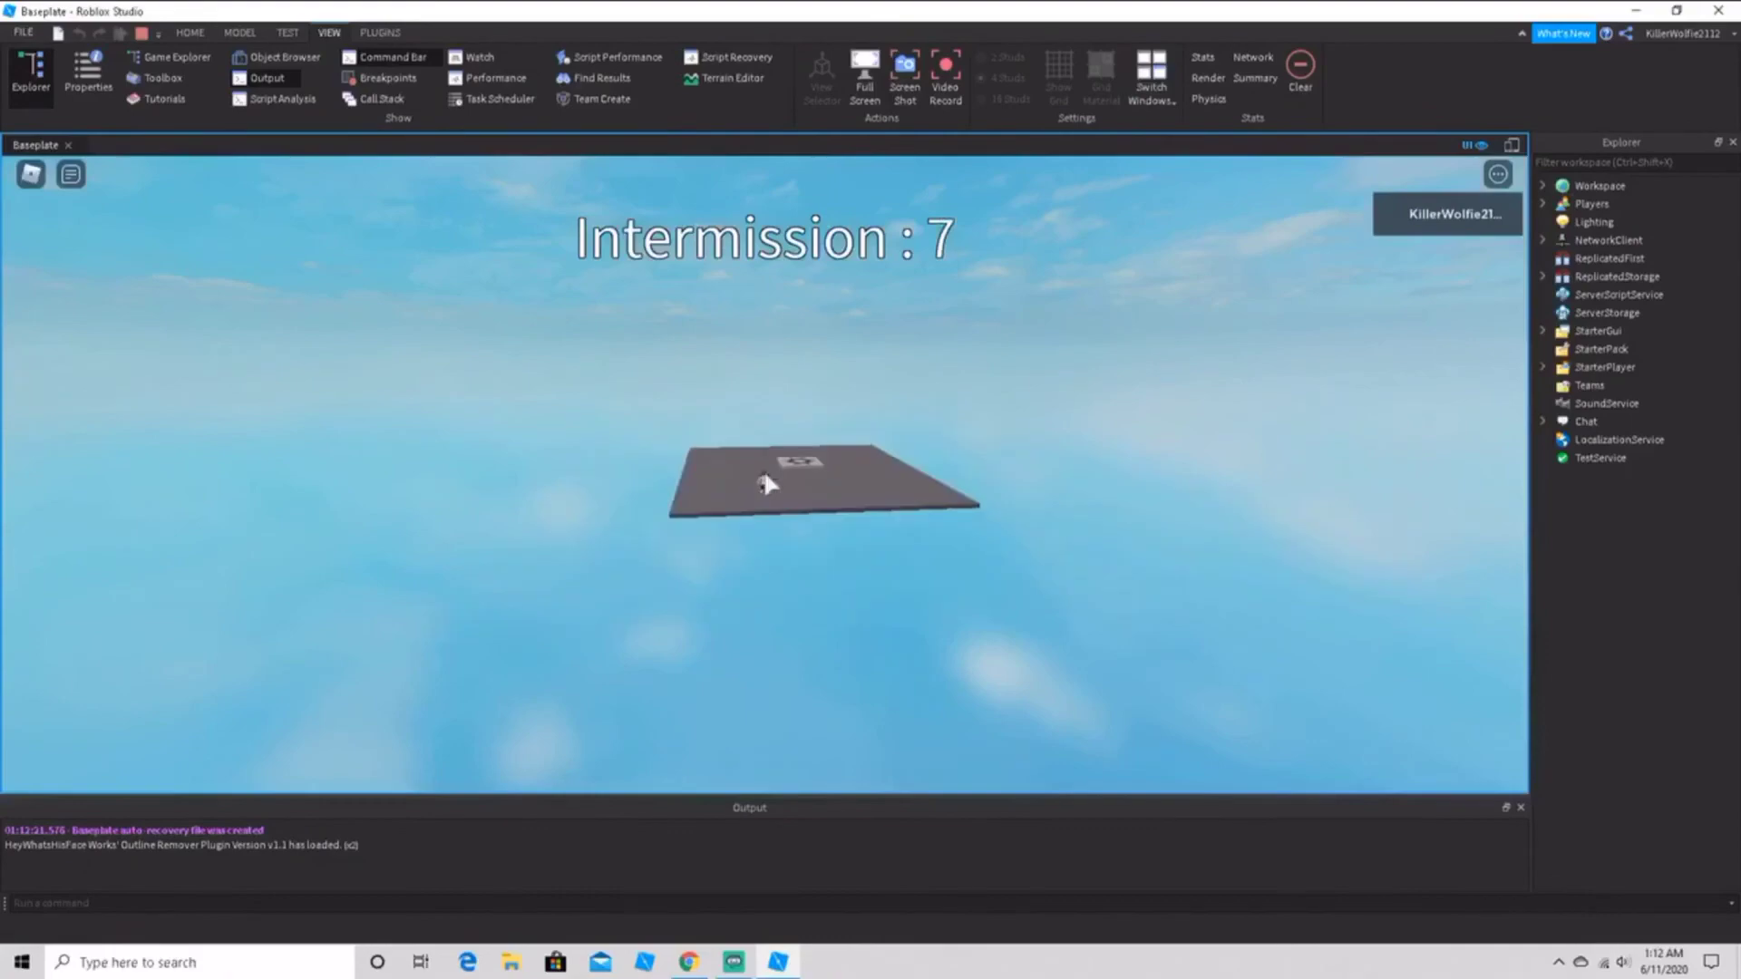
pyautogui.scroll(12, 766, 485)
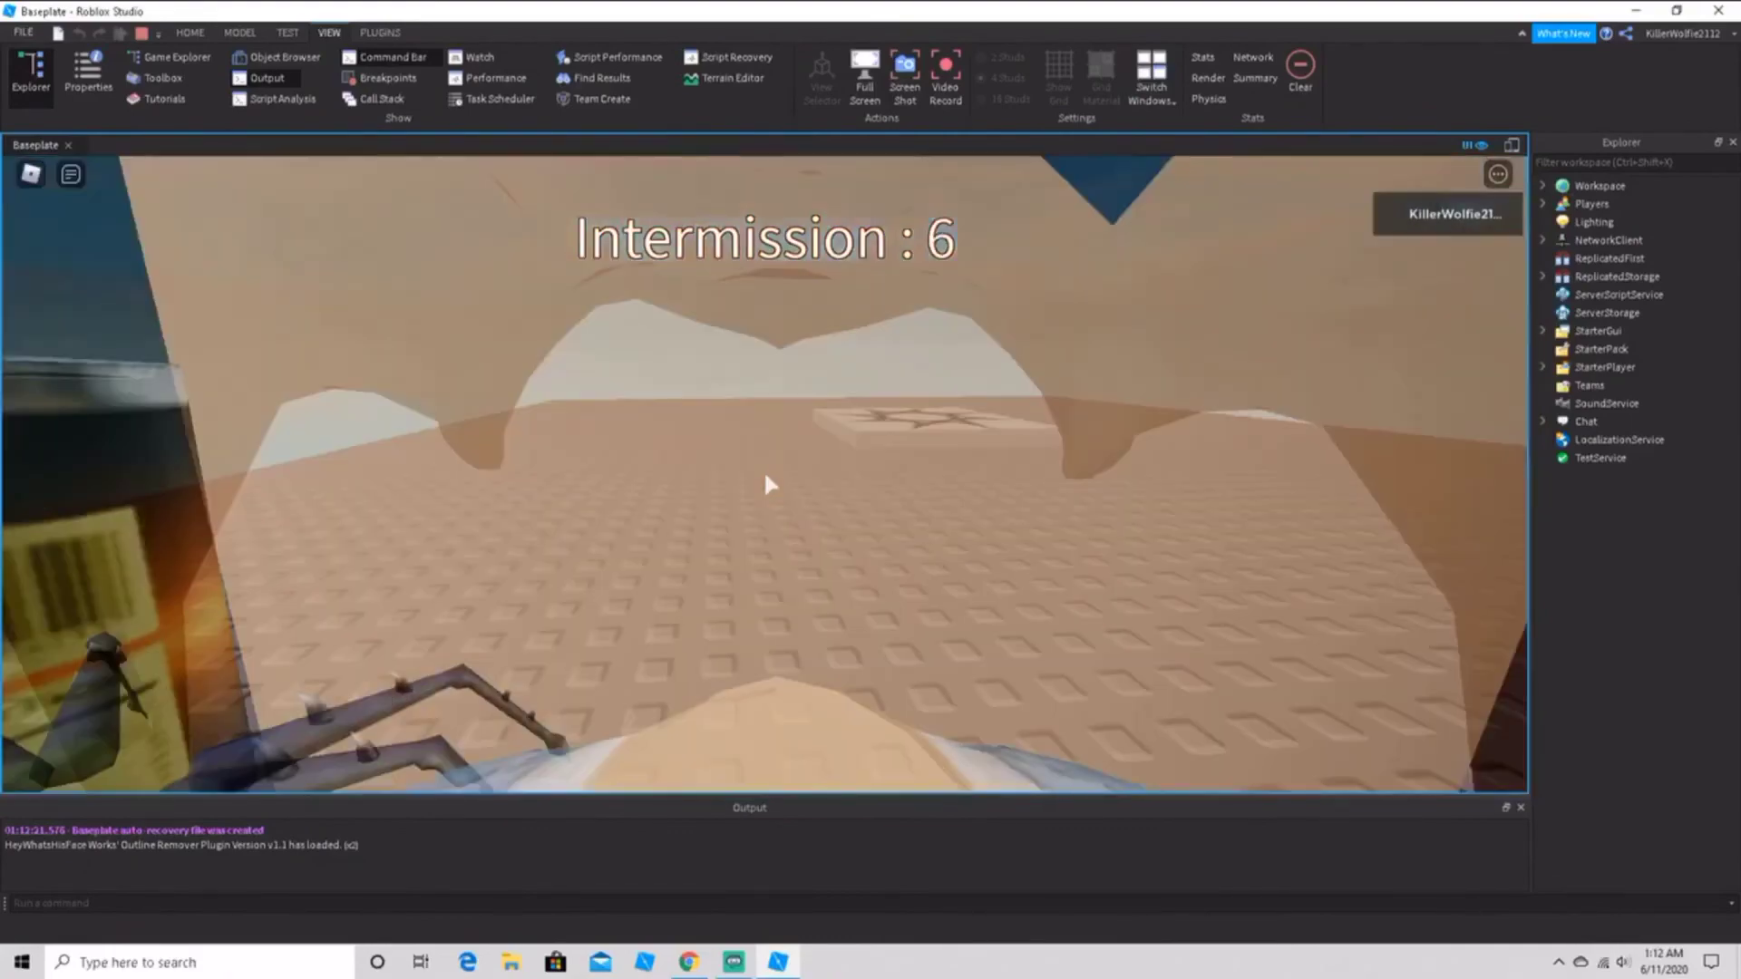
pyautogui.scroll(-12, 766, 485)
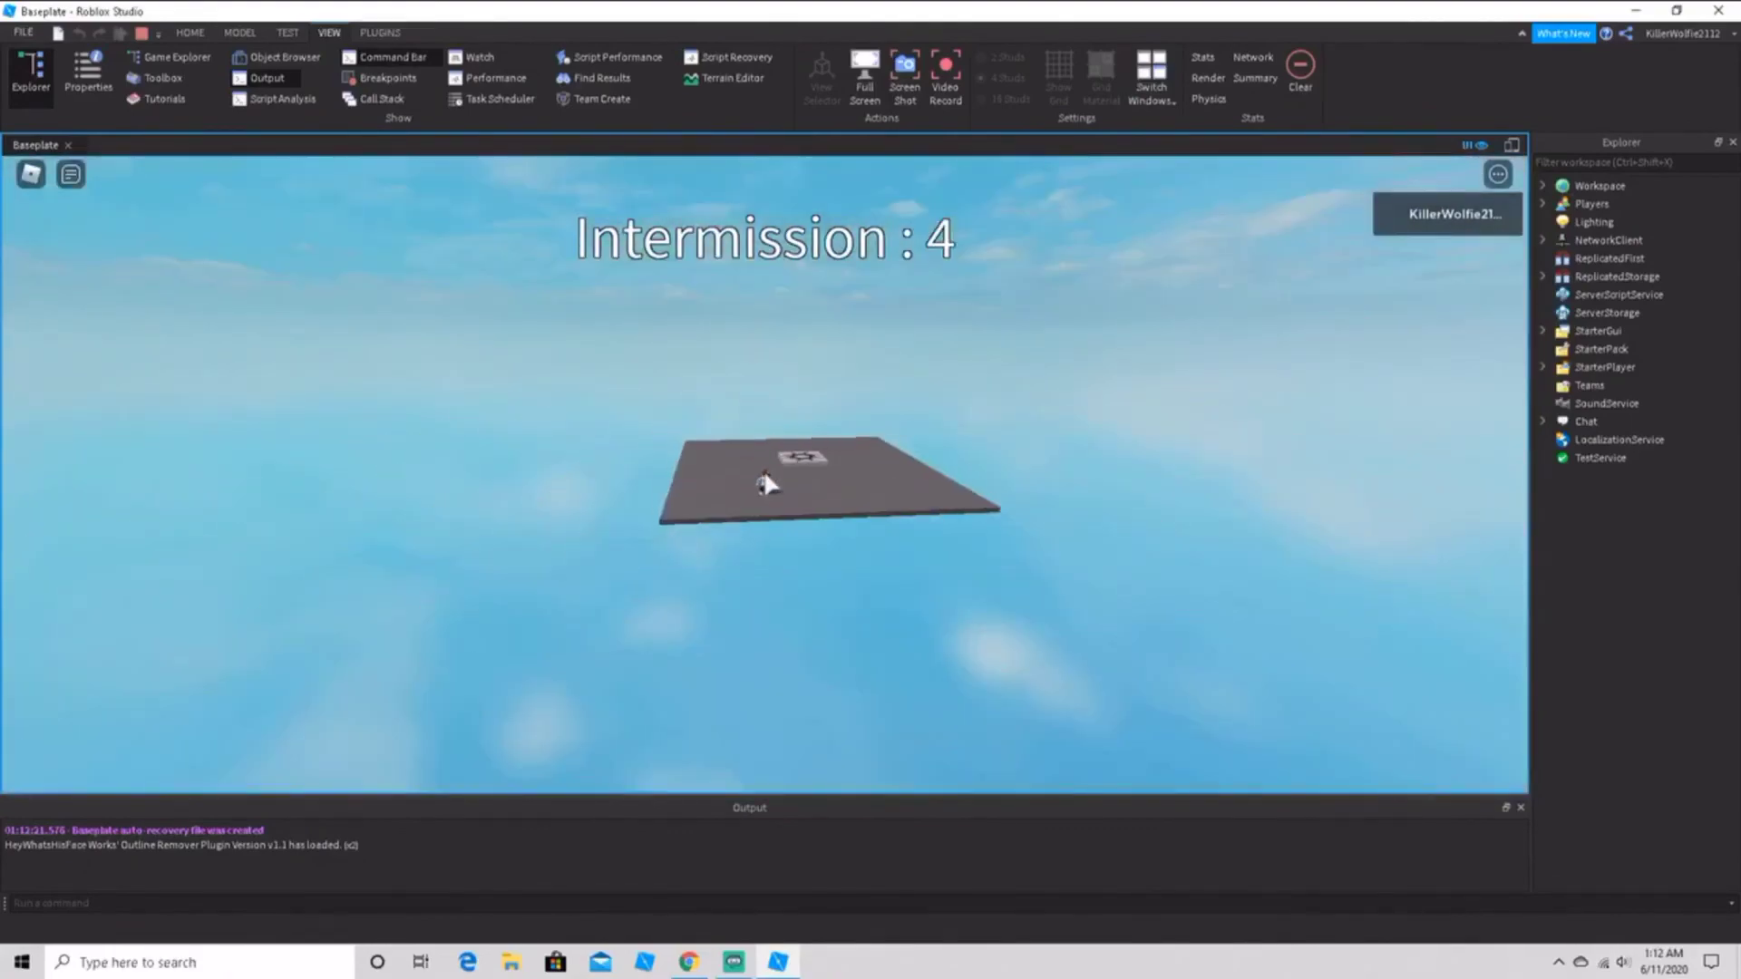
pyautogui.scroll(9, 767, 485)
pyautogui.scroll(3, 771, 483)
pyautogui.scroll(-12, 771, 483)
pyautogui.scroll(9, 770, 483)
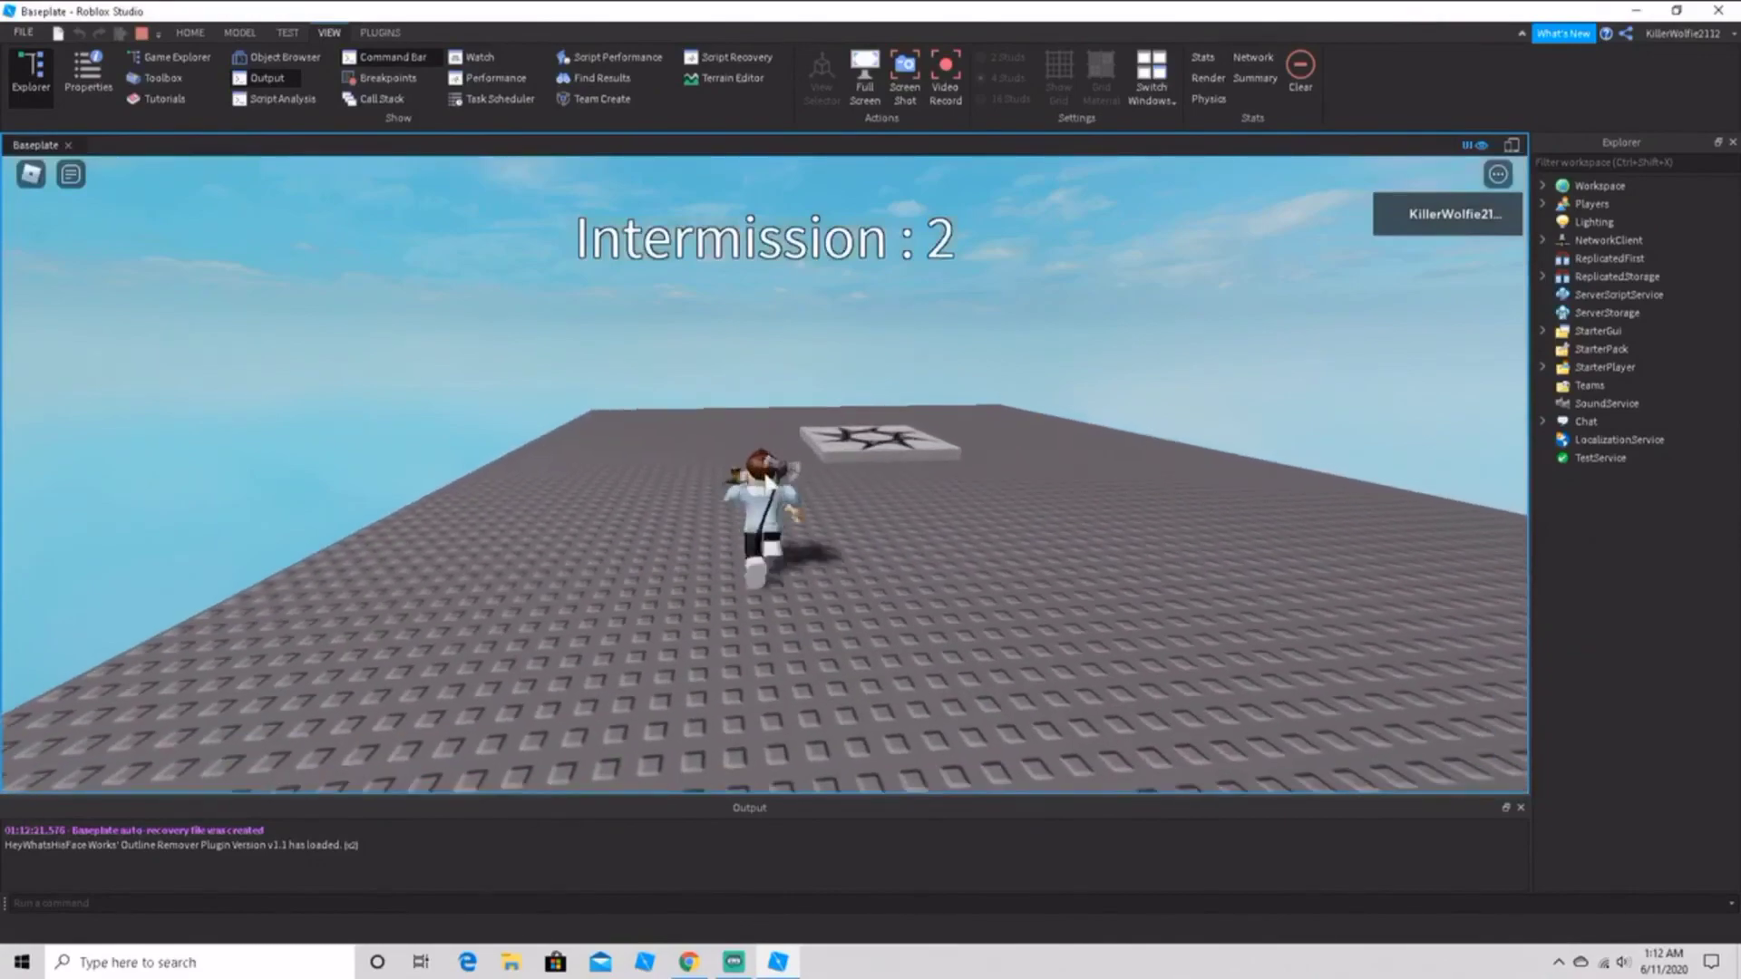
# Step: Move the character around while checking the map selection, the teleport to the map and the round timer
pyautogui.press('w')
pyautogui.scroll(3, 766, 476)
pyautogui.moveTo(766, 476); pyautogui.dragTo(766, 476, button='right')
pyautogui.scroll(-2, 766, 476)
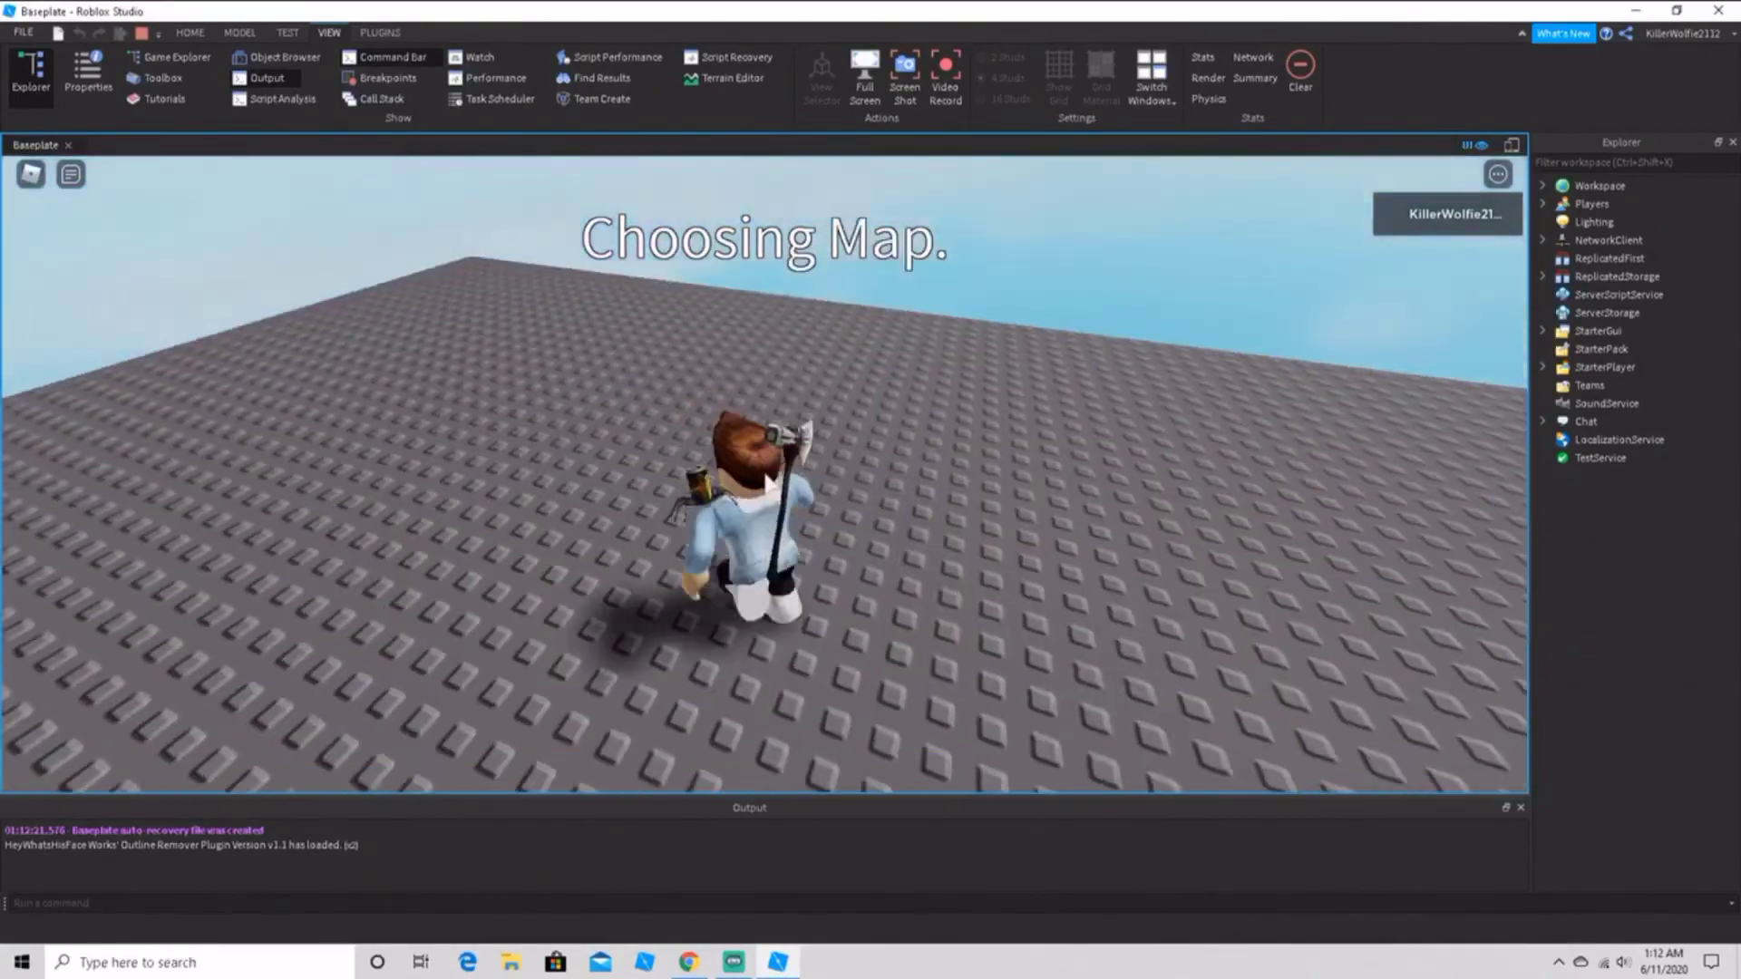
pyautogui.scroll(1, 766, 476)
pyautogui.press('a')
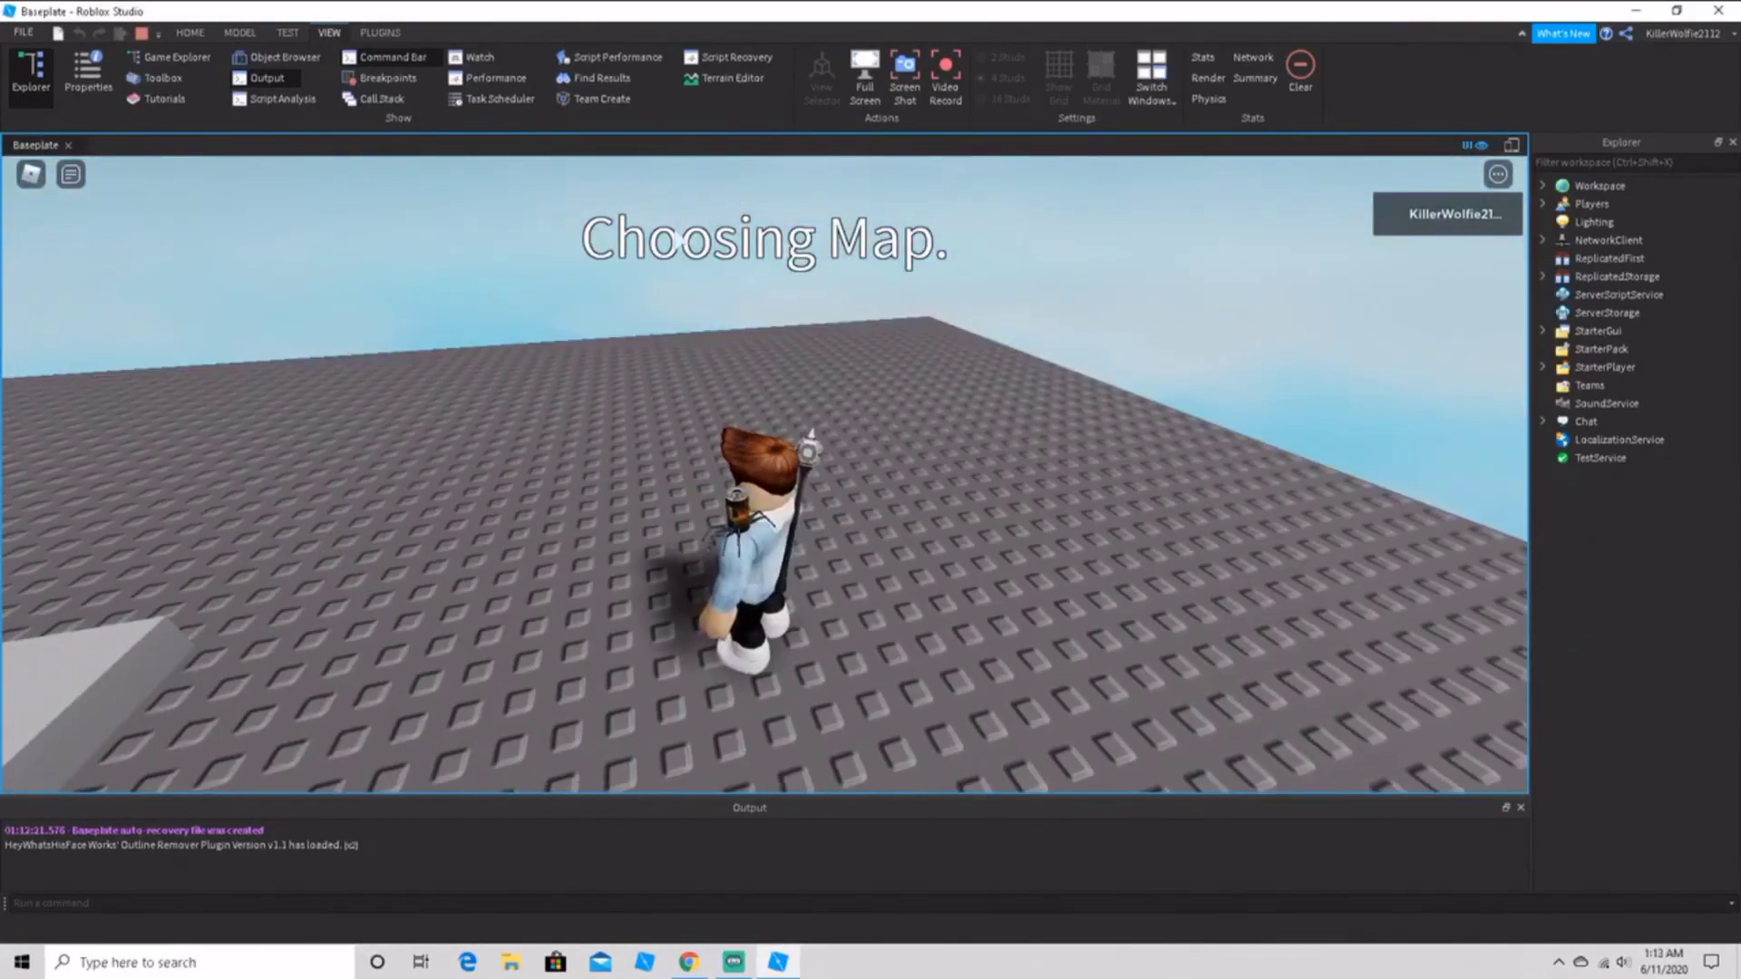
pyautogui.moveTo(726, 257); pyautogui.dragTo(726, 258, button='right')
pyautogui.press('w')
pyautogui.press('space')
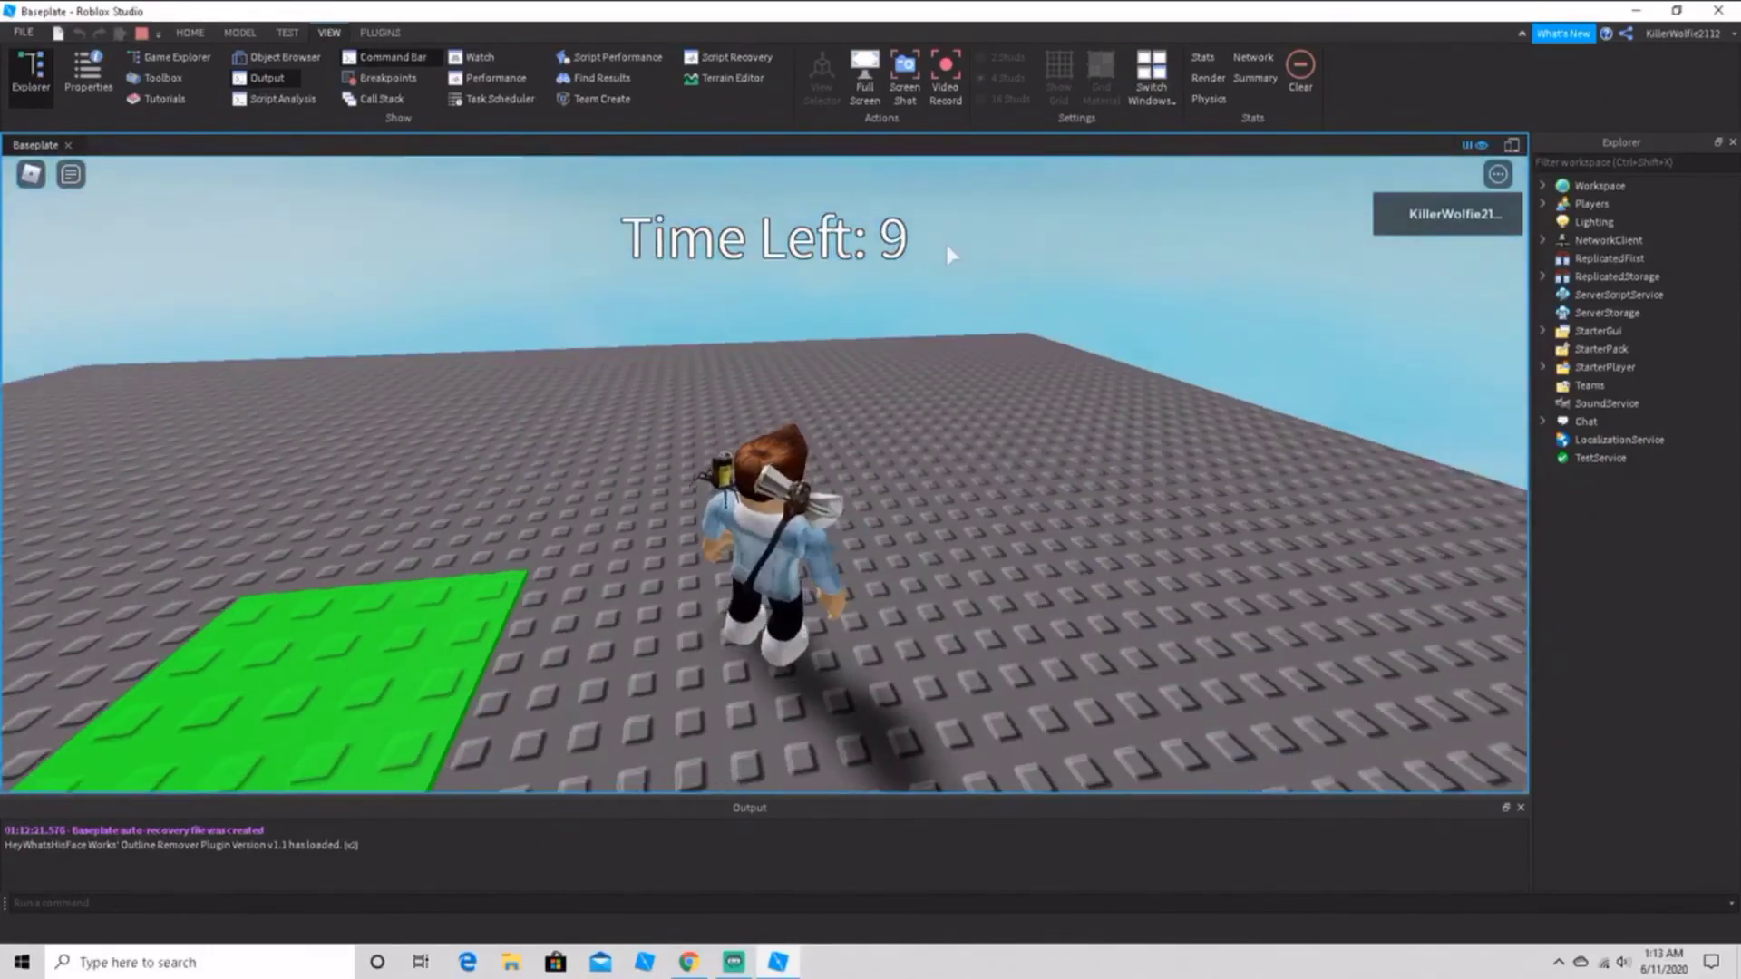
pyautogui.press('w')
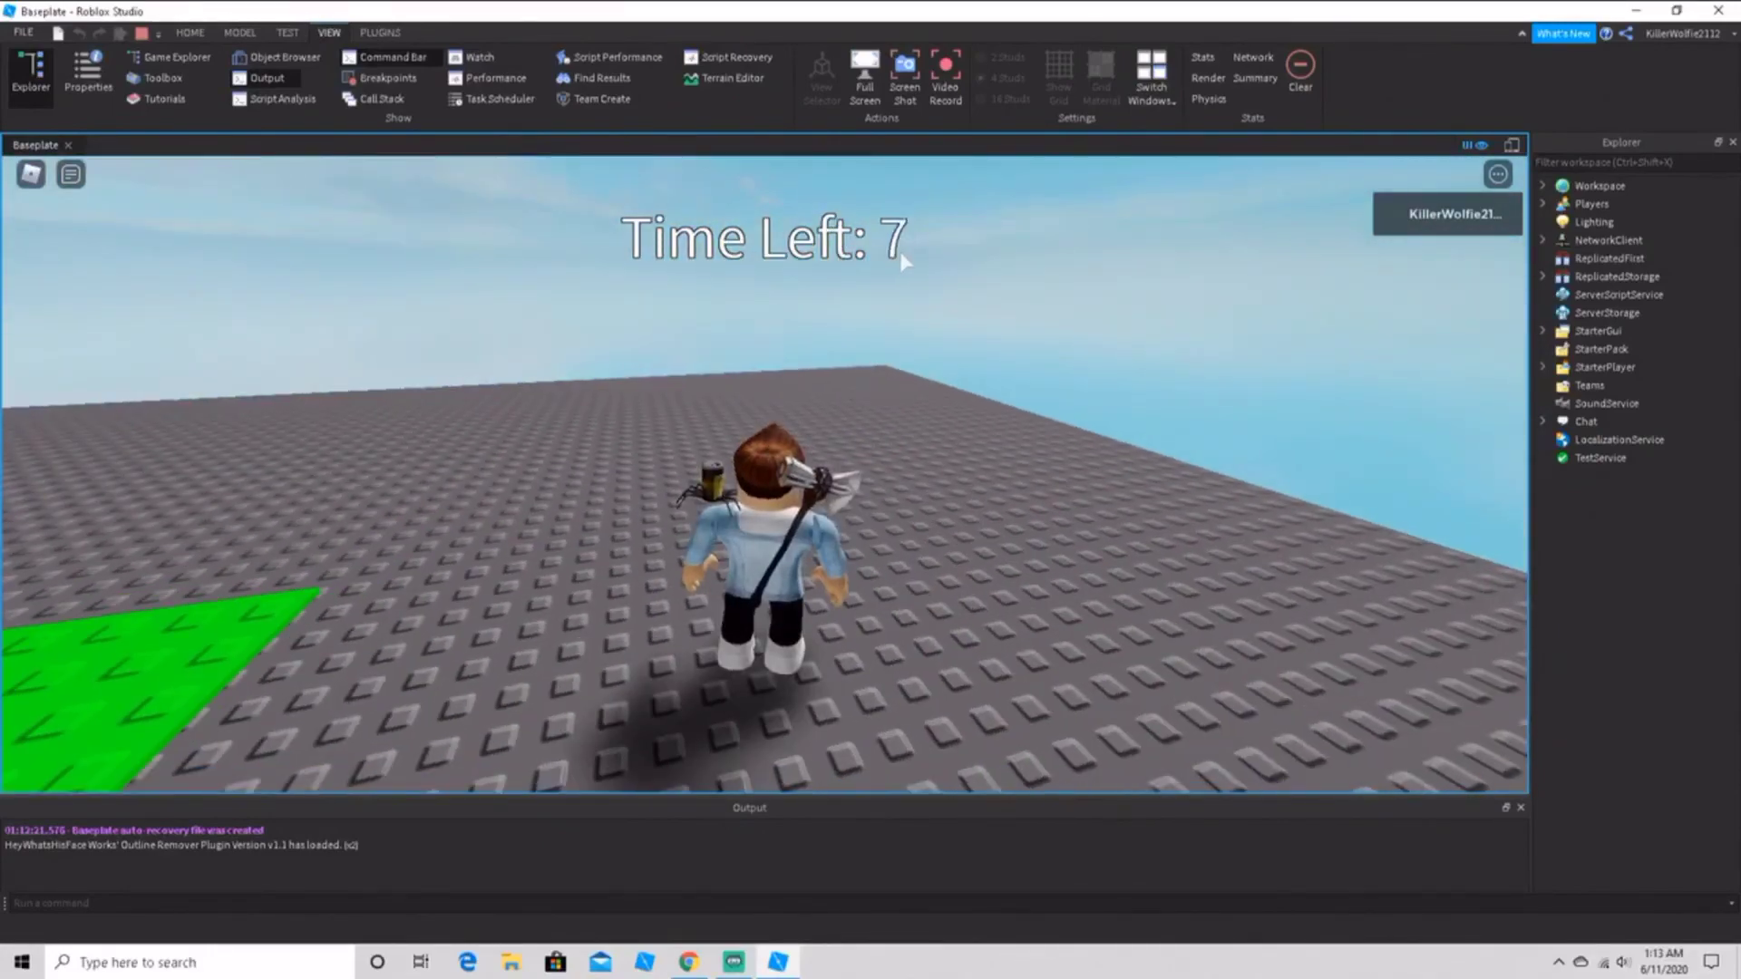
pyautogui.press('s')
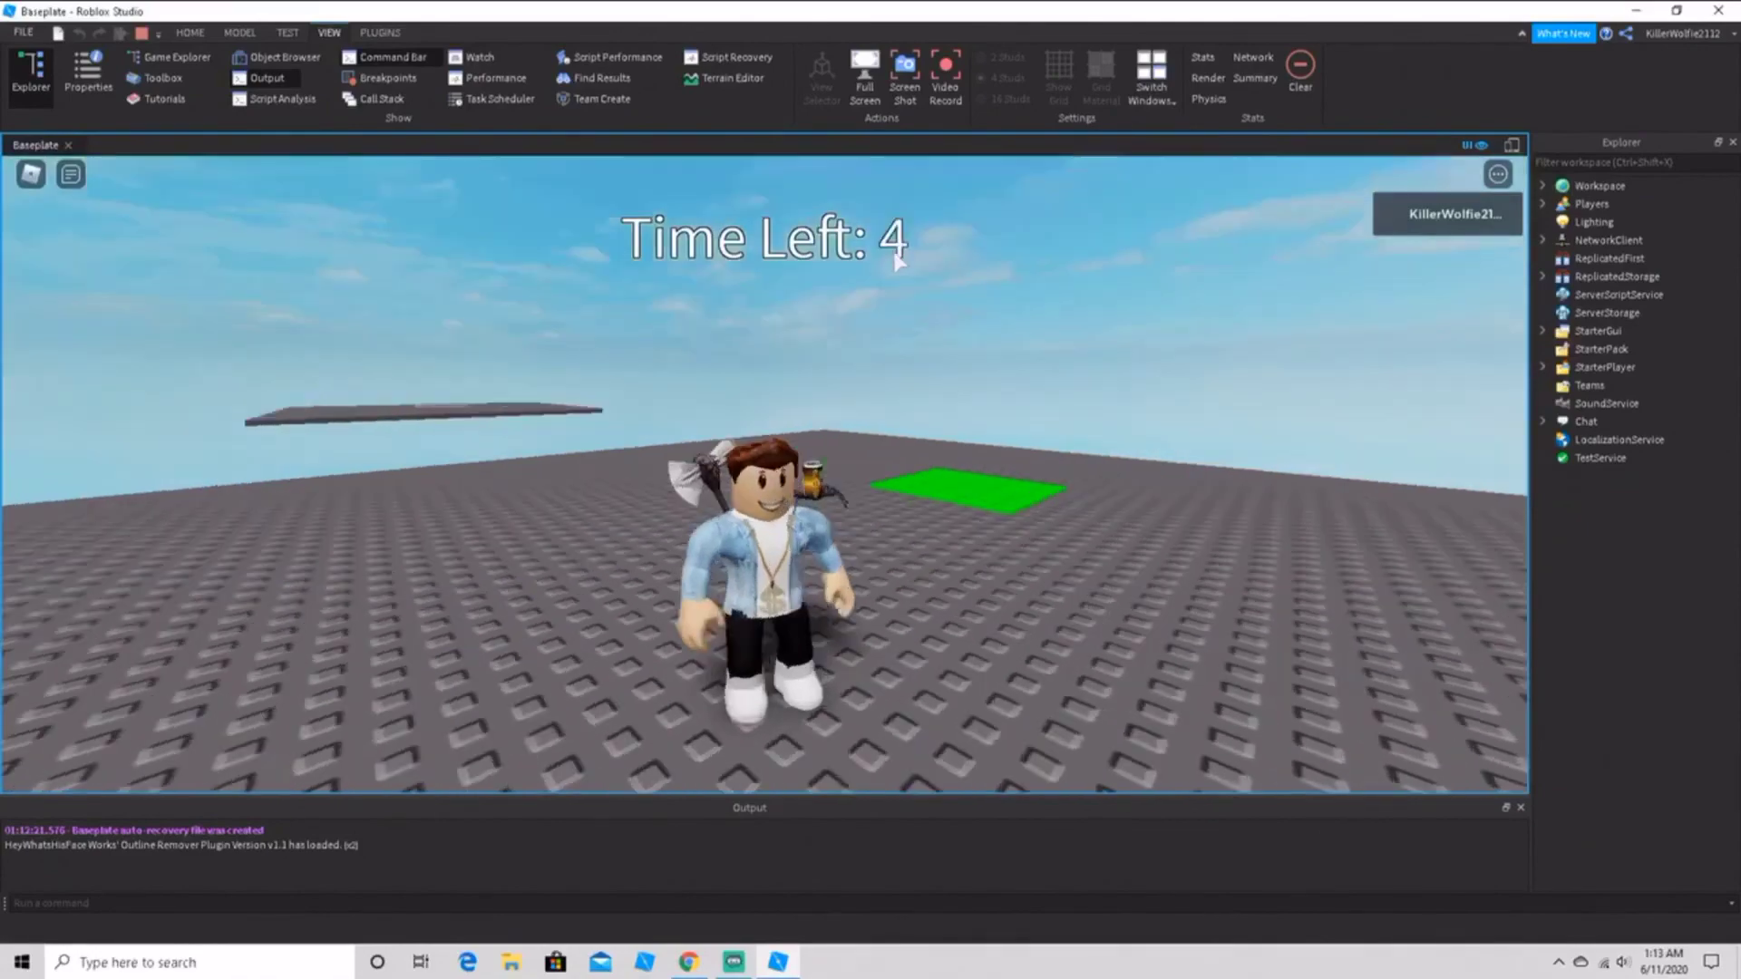